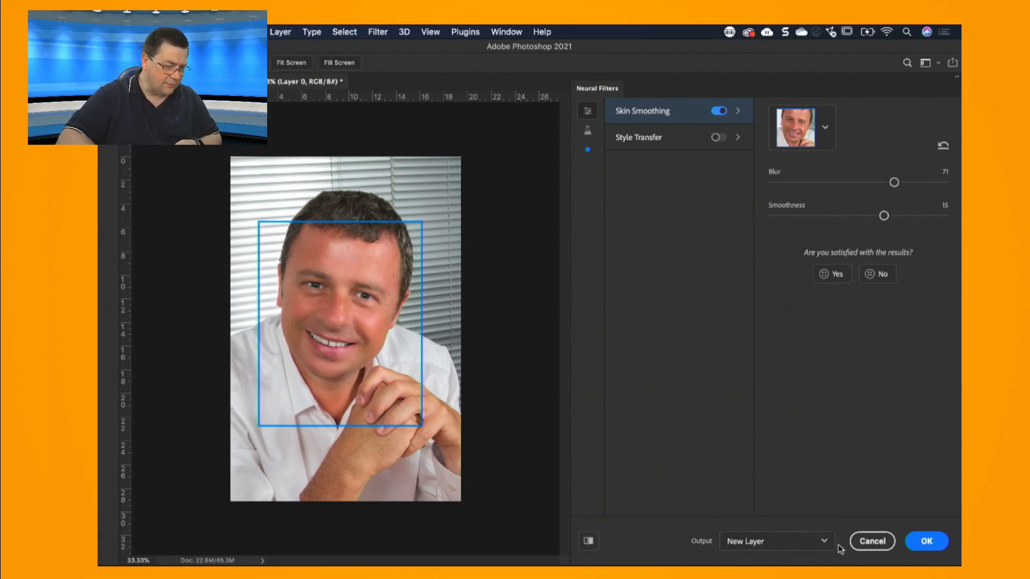
Step: Output the skin smoothing result as Duplicate Layer Masked and apply the neural filter to the man's portrait
left_click(824, 543)
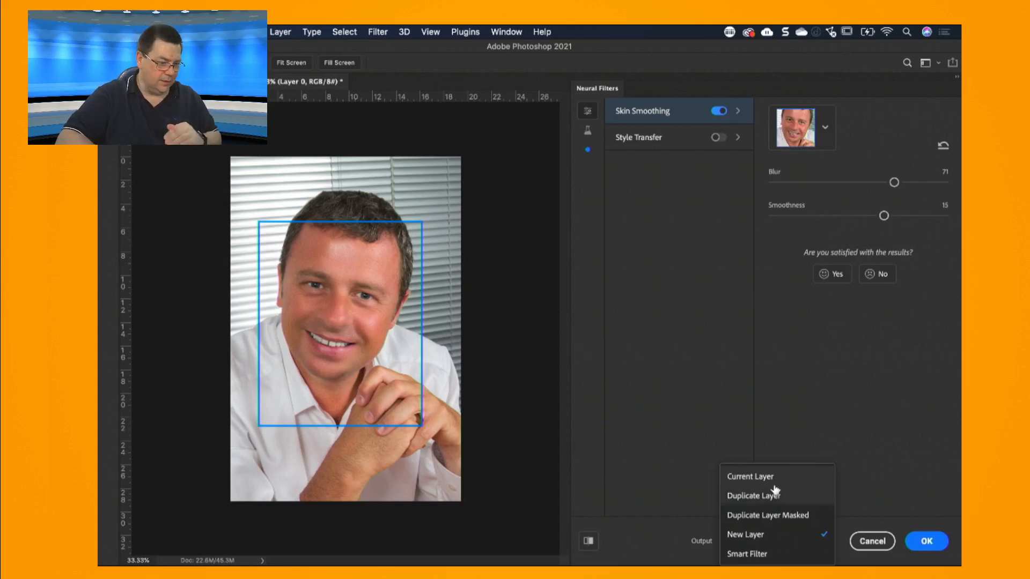
left_click(757, 518)
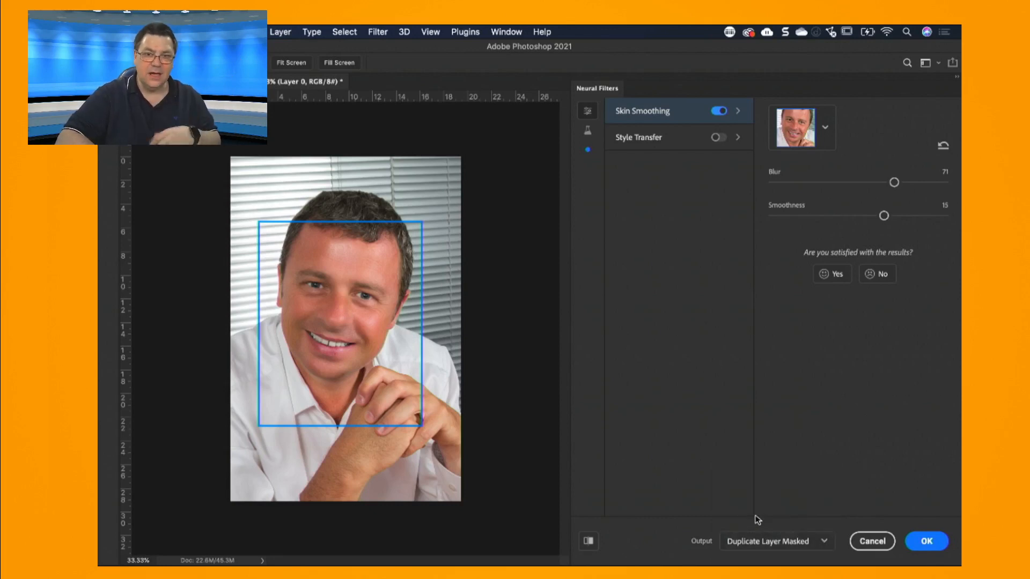
left_click(915, 544)
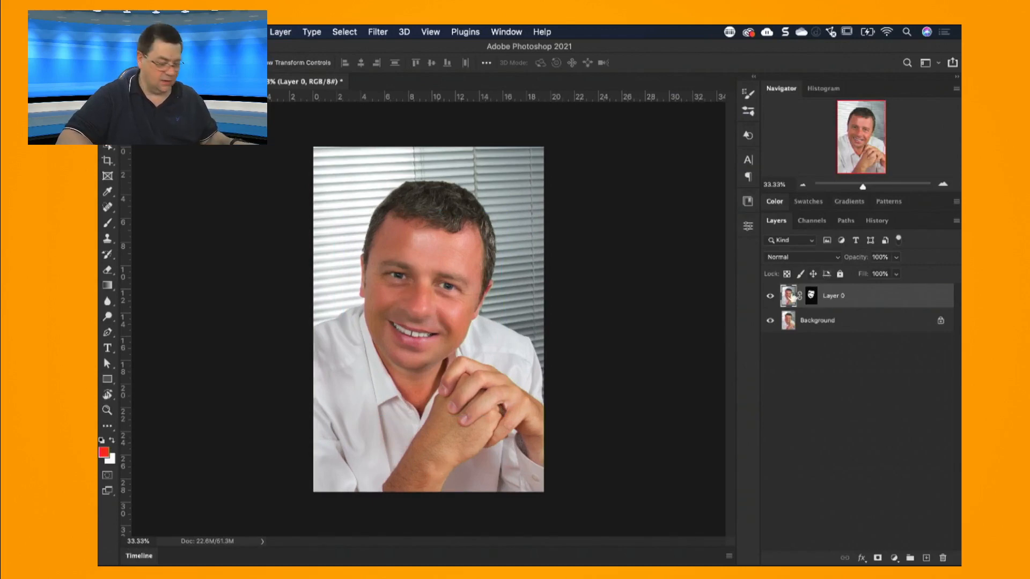
Step: Examine the face mask of Layer 0 by itself and return to the normal image view
left_click(812, 296, "alt")
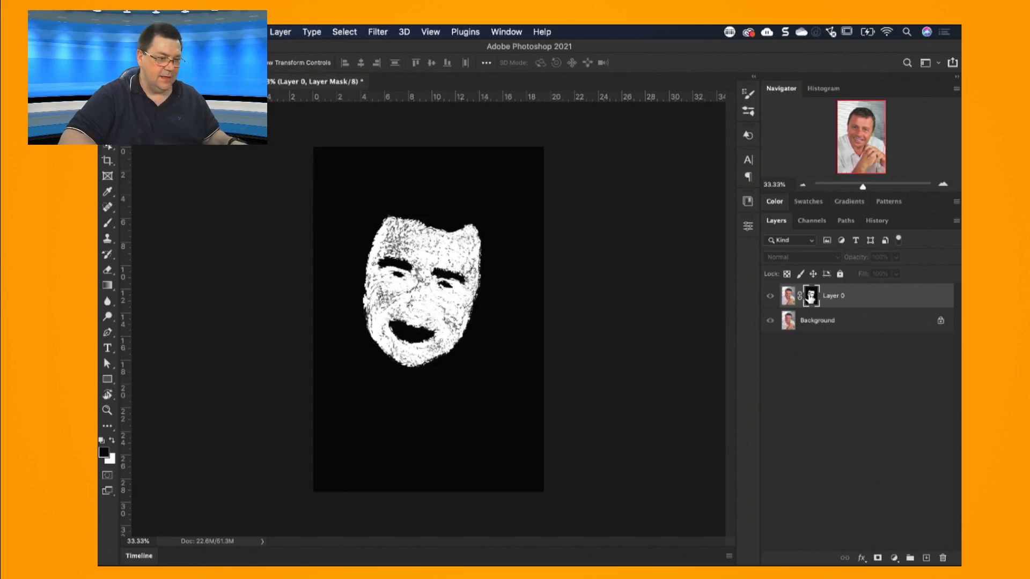
left_click(812, 299, "alt")
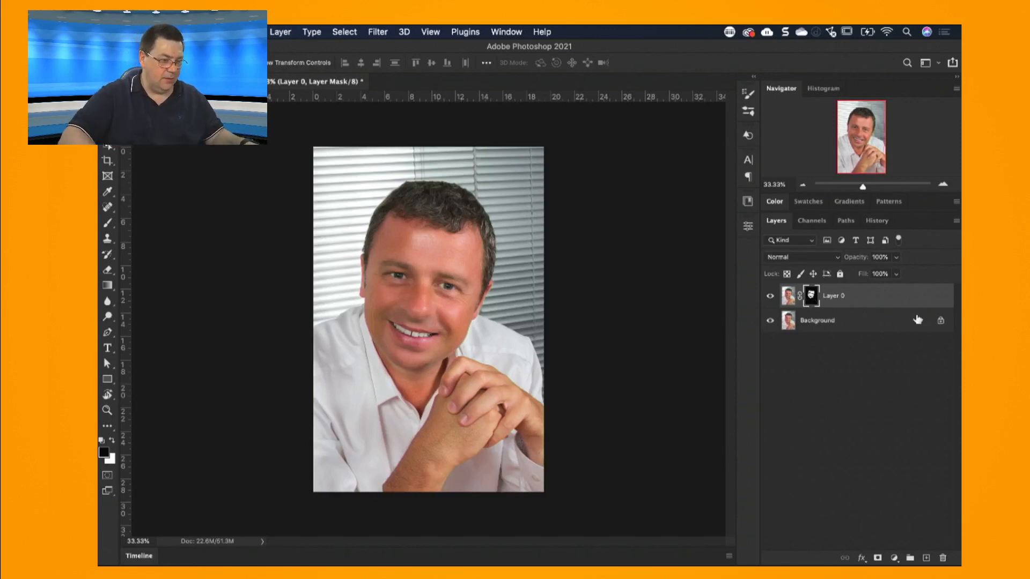
left_click(807, 299, "alt")
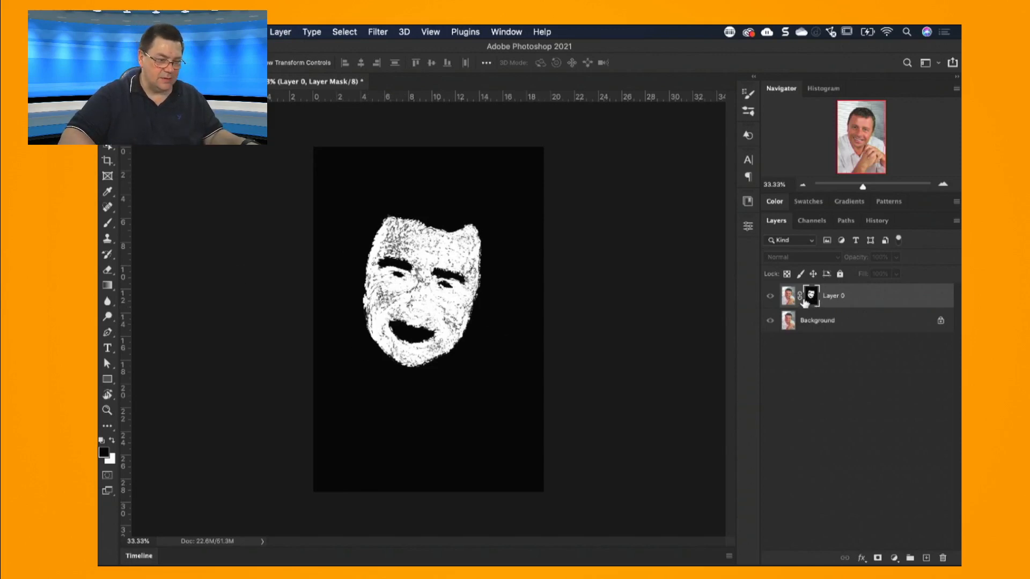
left_click(810, 302, "alt")
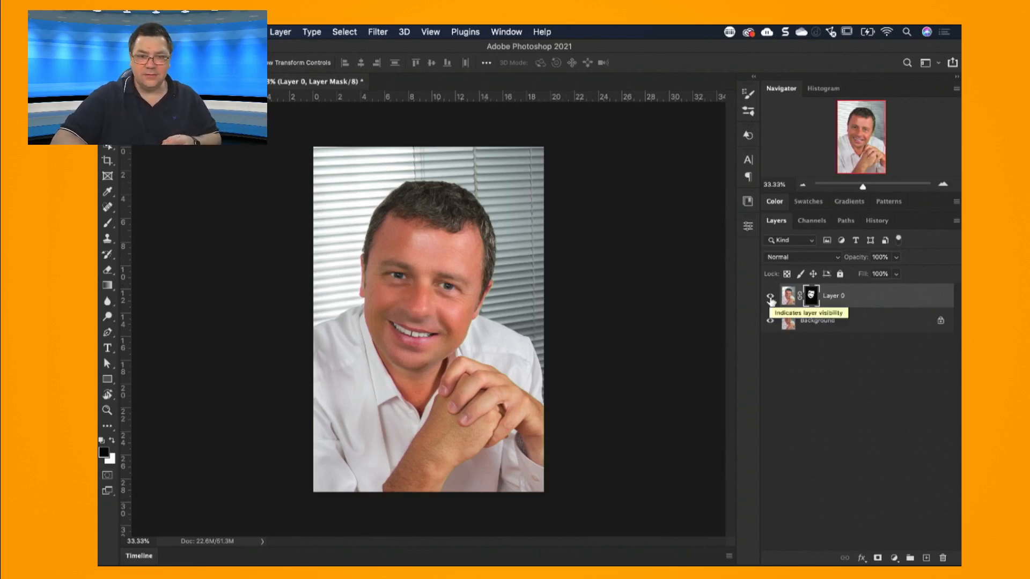
Step: Compare the man's face with Layer 0 hidden and shown at 66.67% zoom
left_click(770, 298)
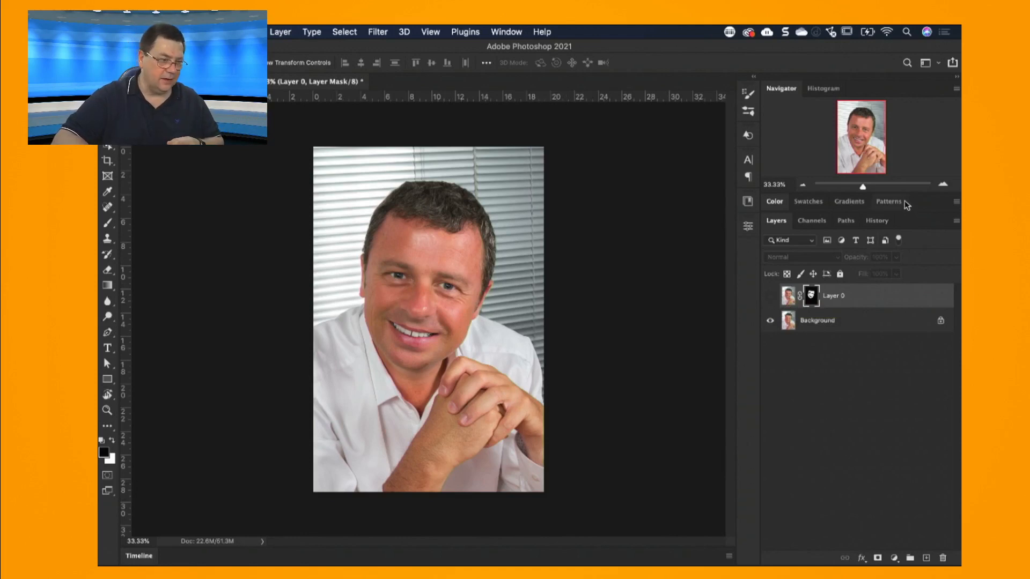
left_click(943, 185)
left_click(943, 185)
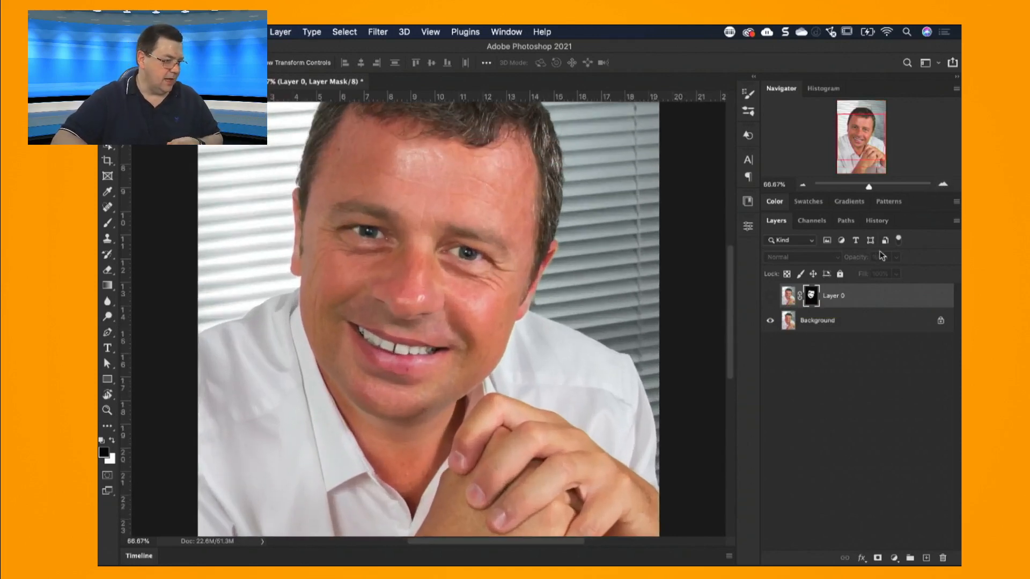
left_click(770, 297)
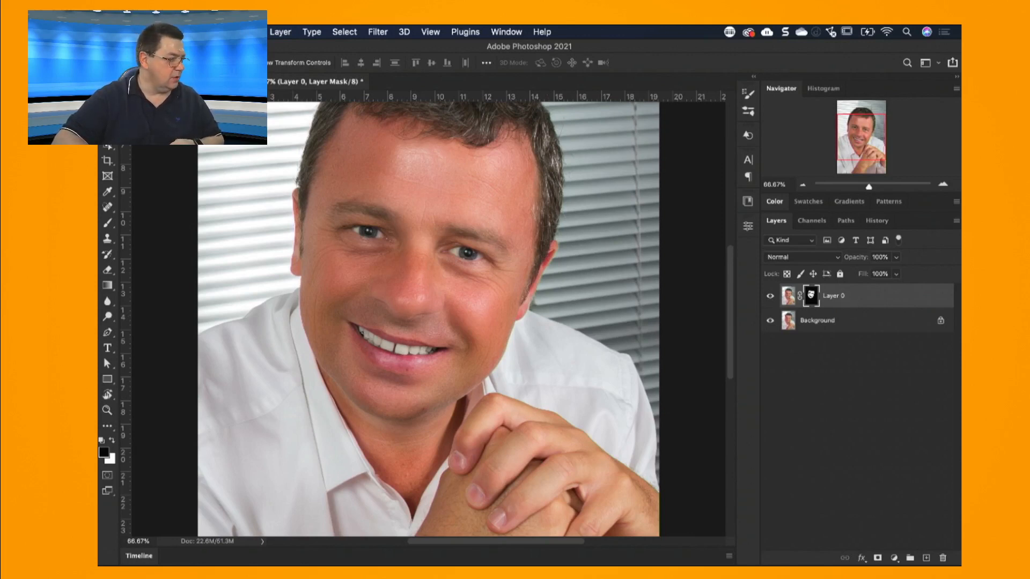
Step: Close the man's portrait without saving and open "Lady that looks perfectly fine.jpg" from Adobe Bridge
key("super+w")
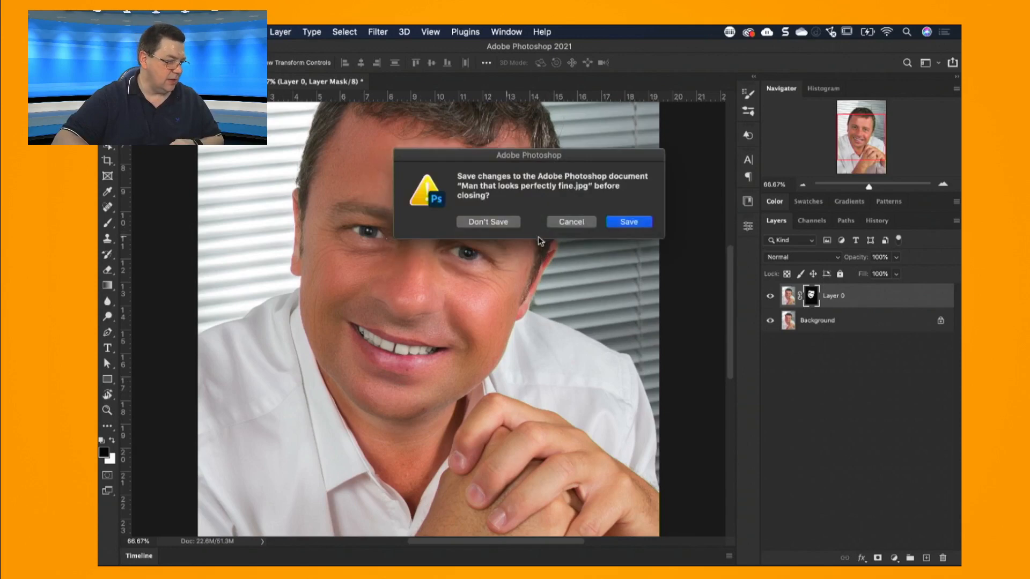
left_click(489, 222)
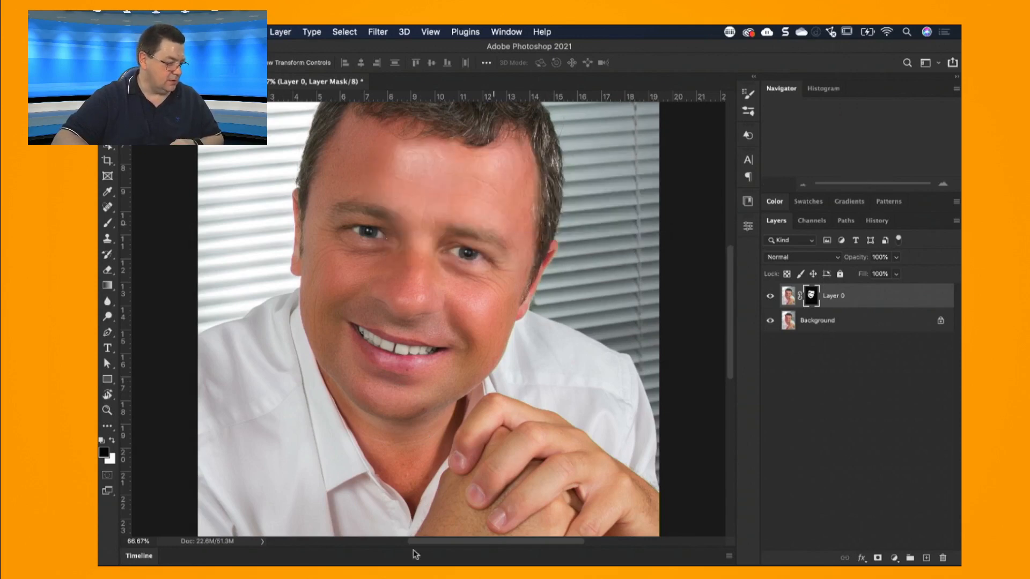
mouse_move(241, 560)
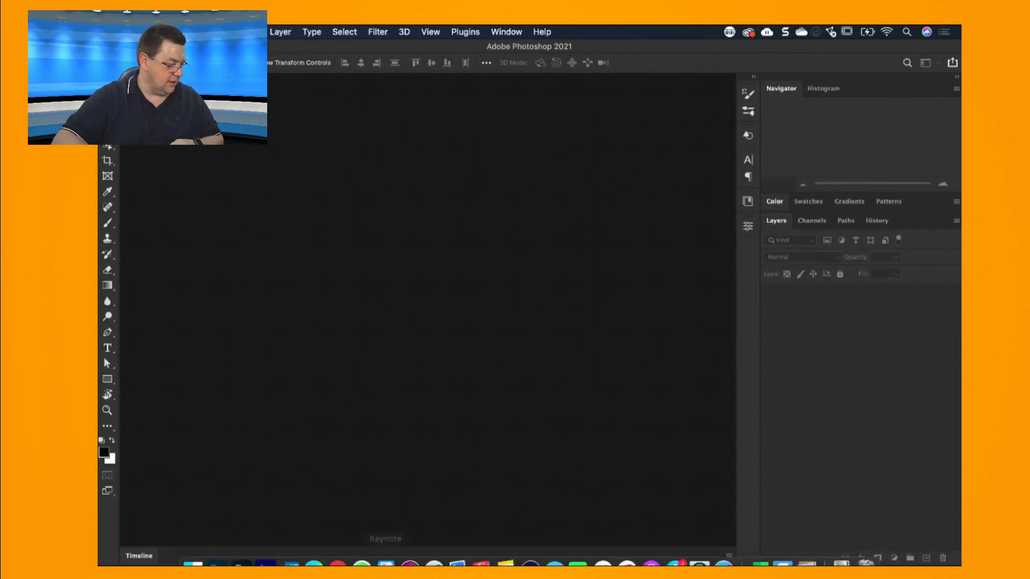
left_click(240, 551)
double_click(354, 177)
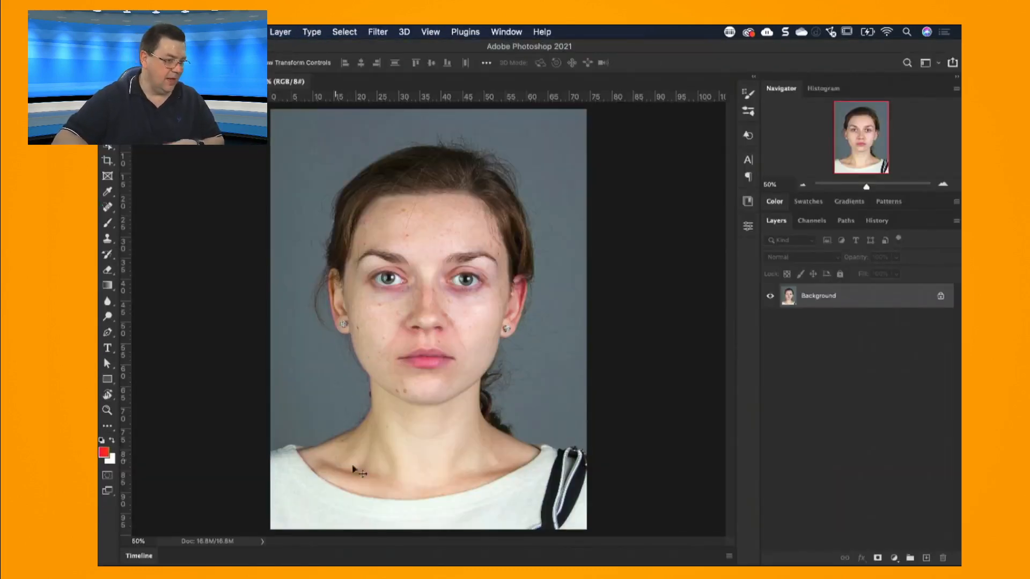
Step: Try the Skin Smoothing neural filter on the woman's portrait with Blur 70 and Smoothness 11, and discard it
left_click(378, 32)
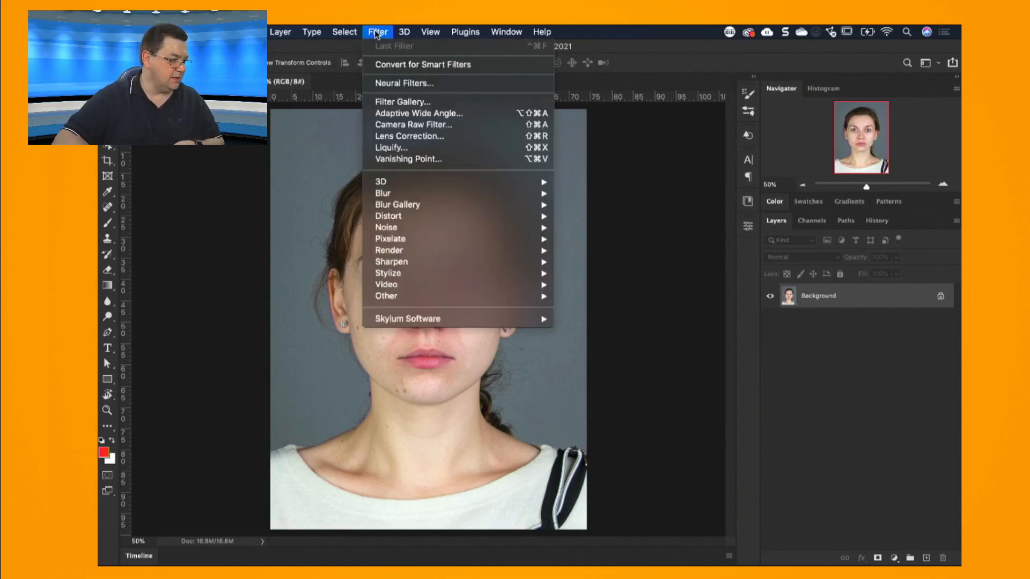
left_click(395, 88)
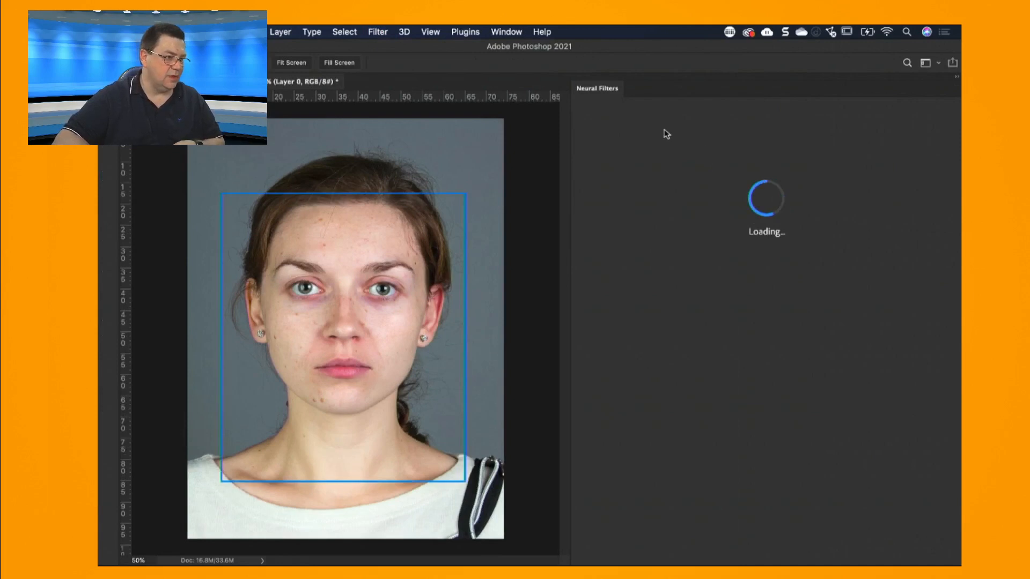
left_click(718, 111)
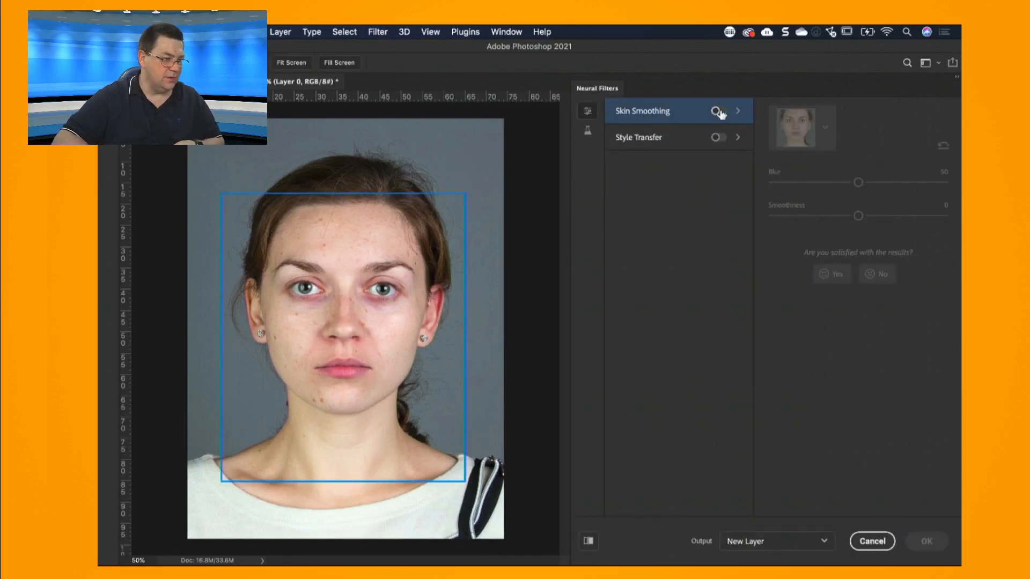
left_click(892, 182)
left_click(877, 216)
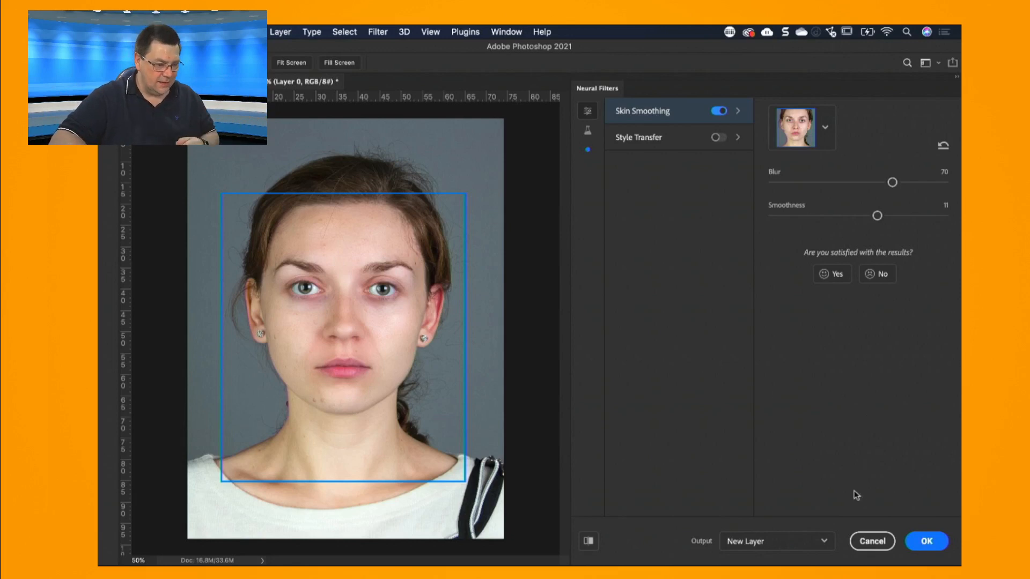
left_click(872, 541)
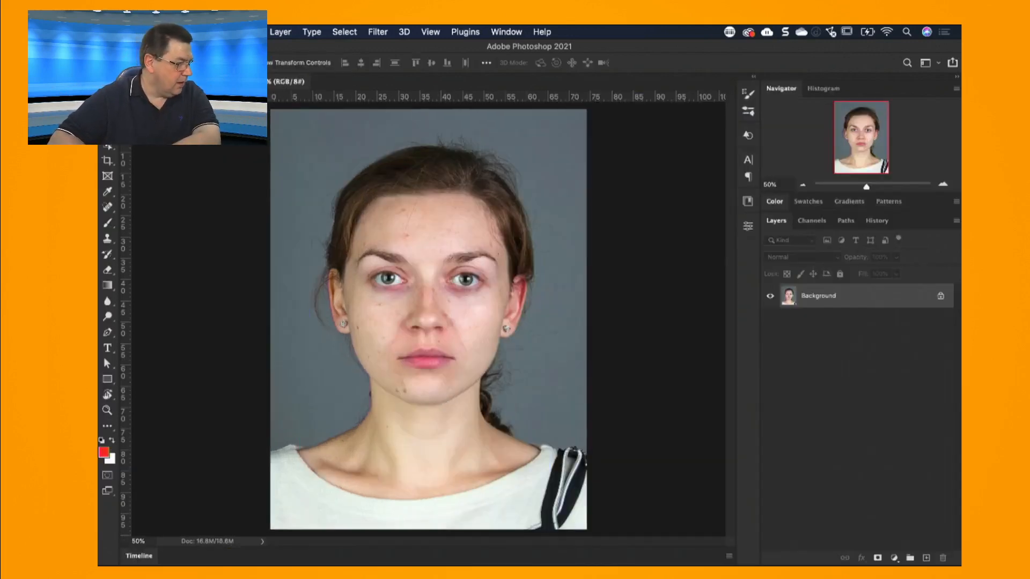
Step: Close the portrait and open the Fotolia_79447625 portrait of a woman from the 02 Make-Up folder in Adobe Bridge
key("super+w")
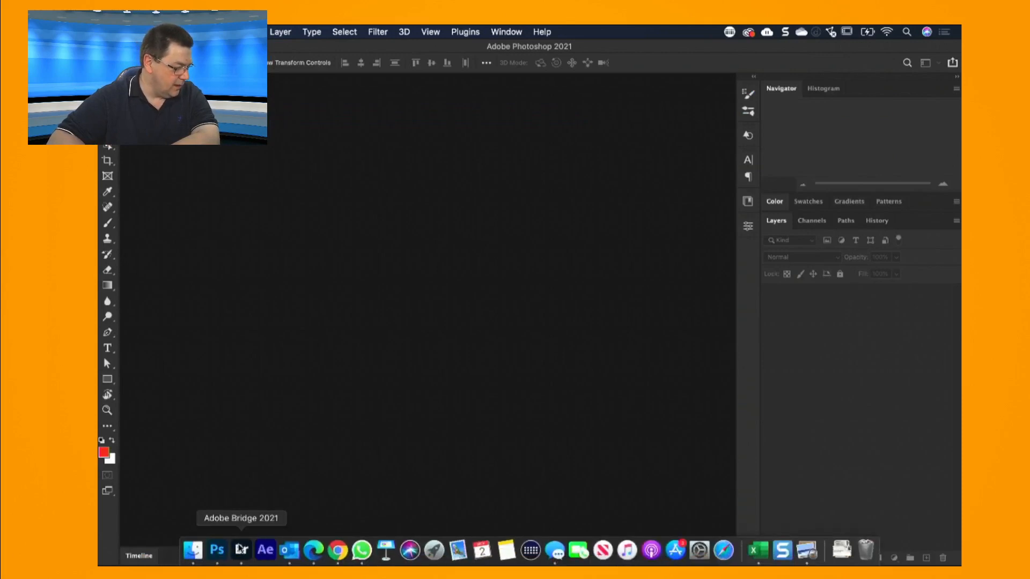
left_click(241, 550)
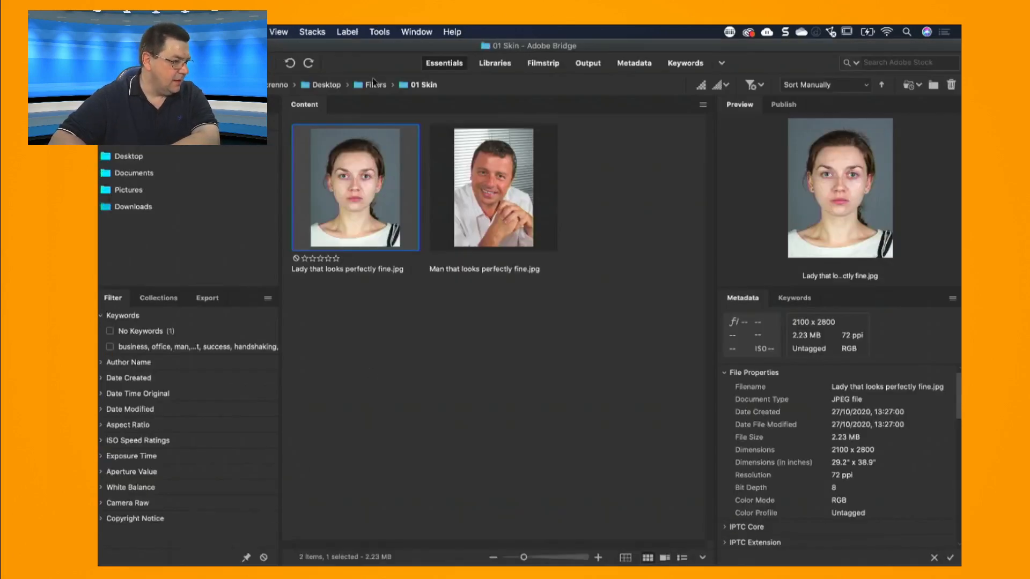
left_click(373, 84)
double_click(483, 212)
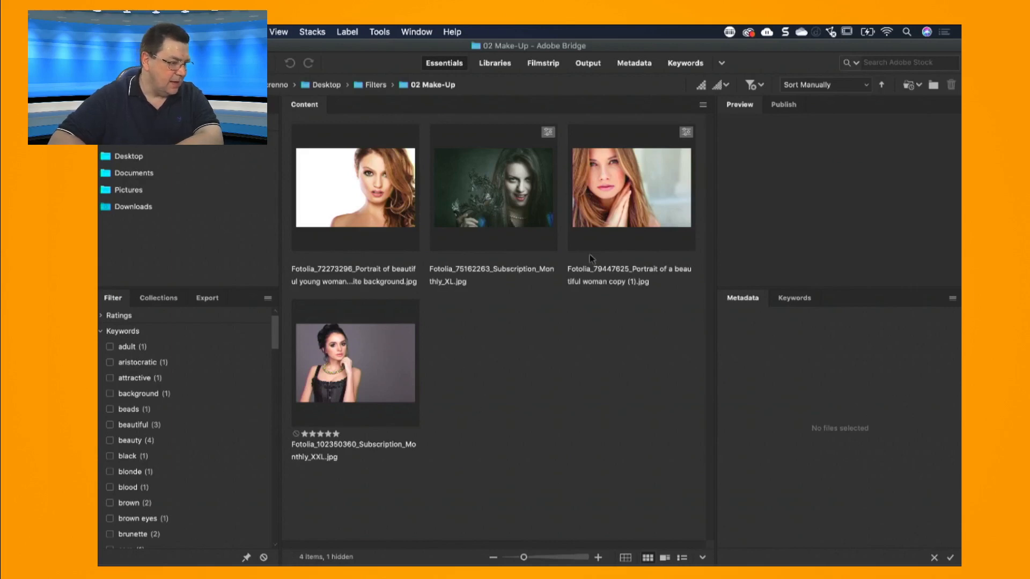
double_click(628, 212)
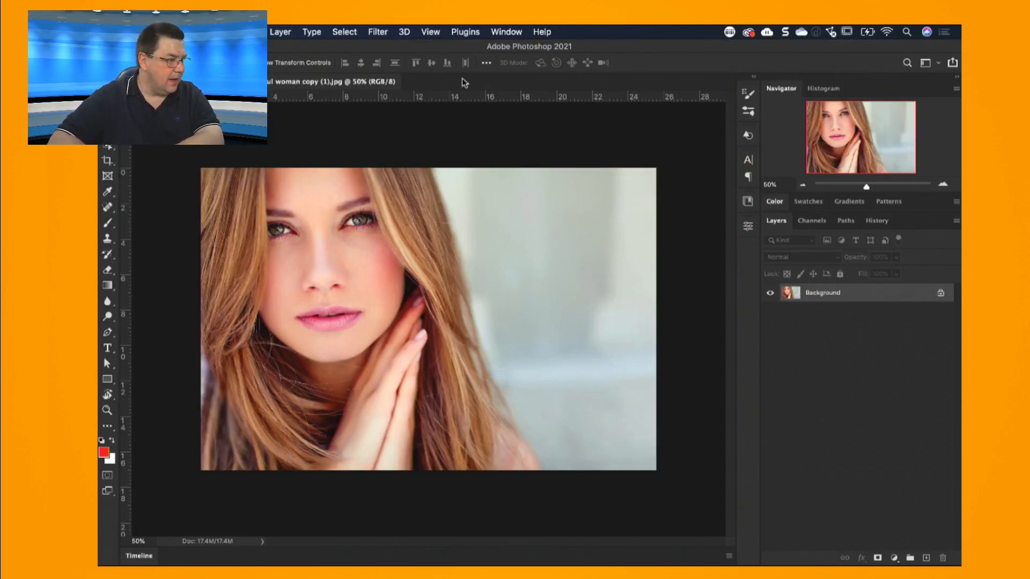
Step: Enable the Style Transfer neural filter on the portrait and choose the Van Gogh style showing a man in a yellow hat
left_click(378, 32)
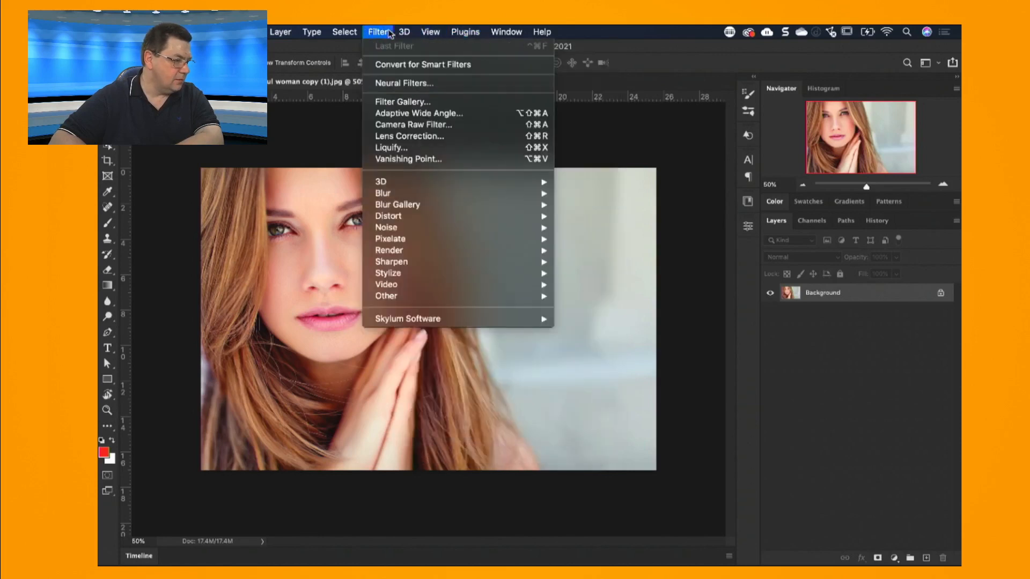
left_click(404, 84)
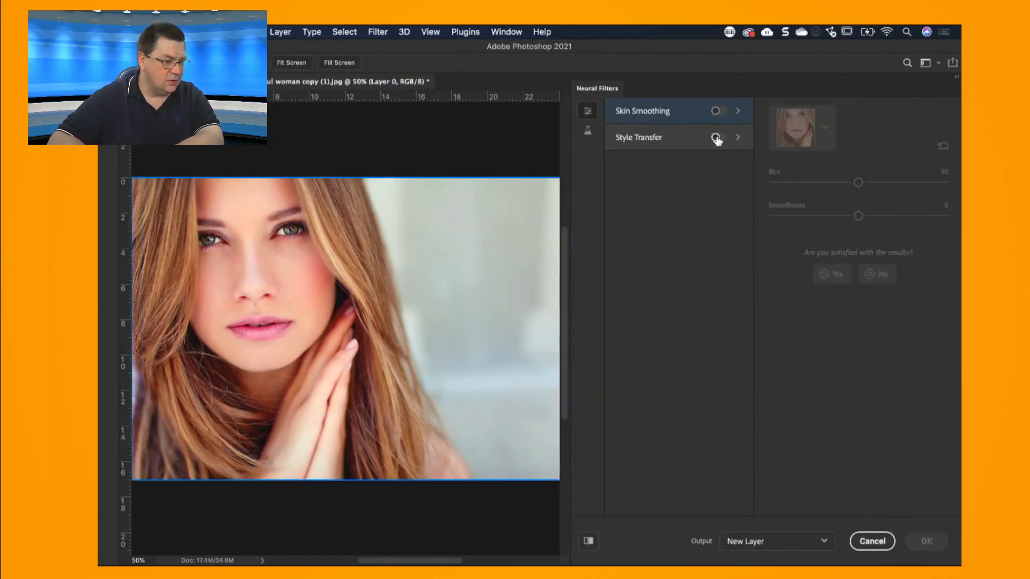
left_click(716, 139)
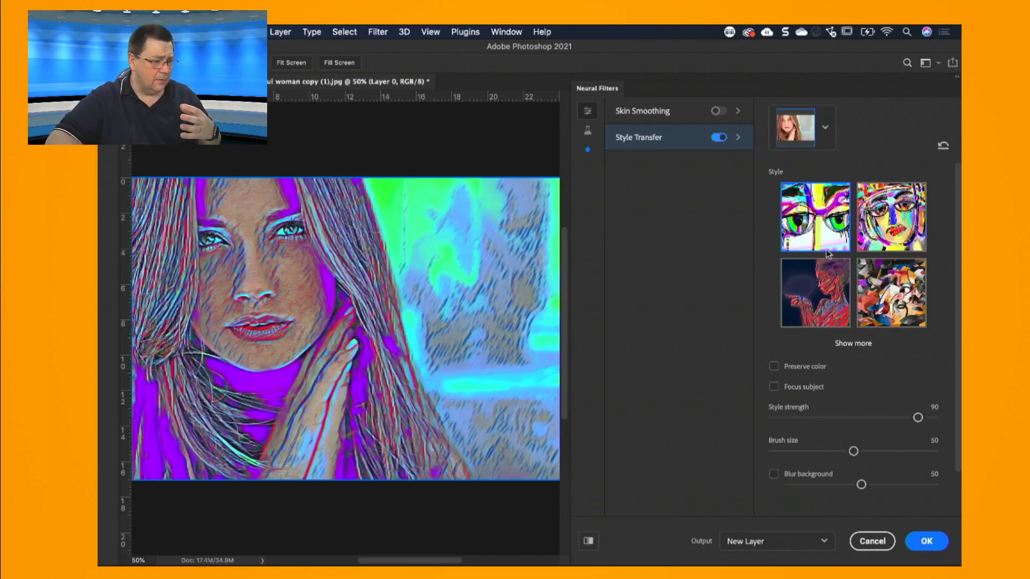
left_click(848, 345)
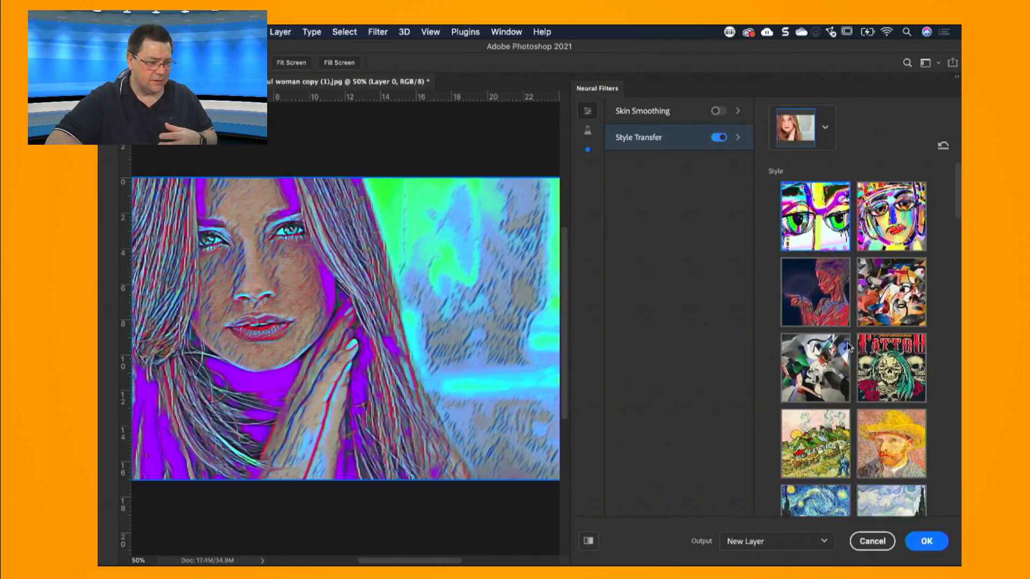
scroll(852, 324, "down", 3)
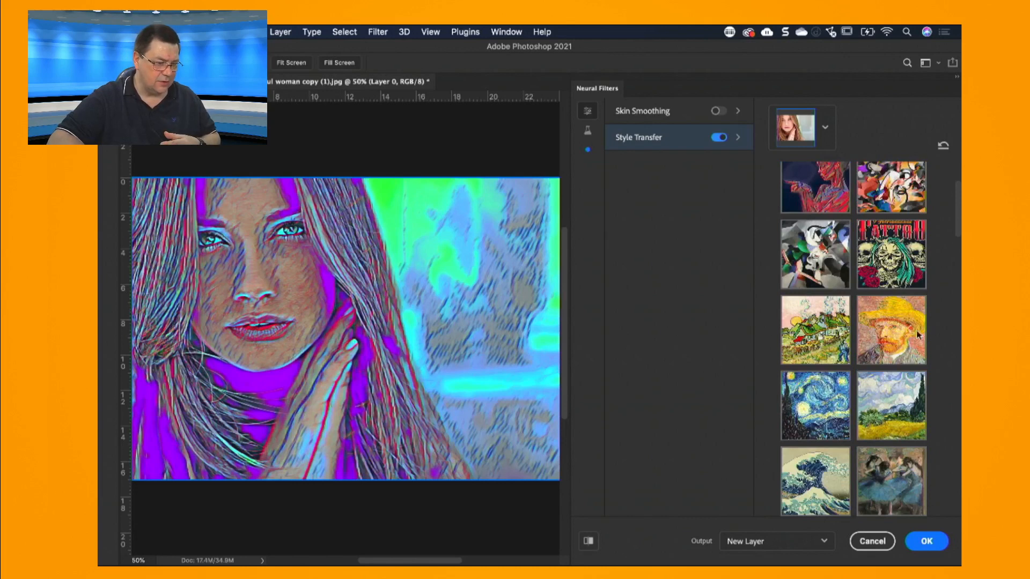
left_click(891, 343)
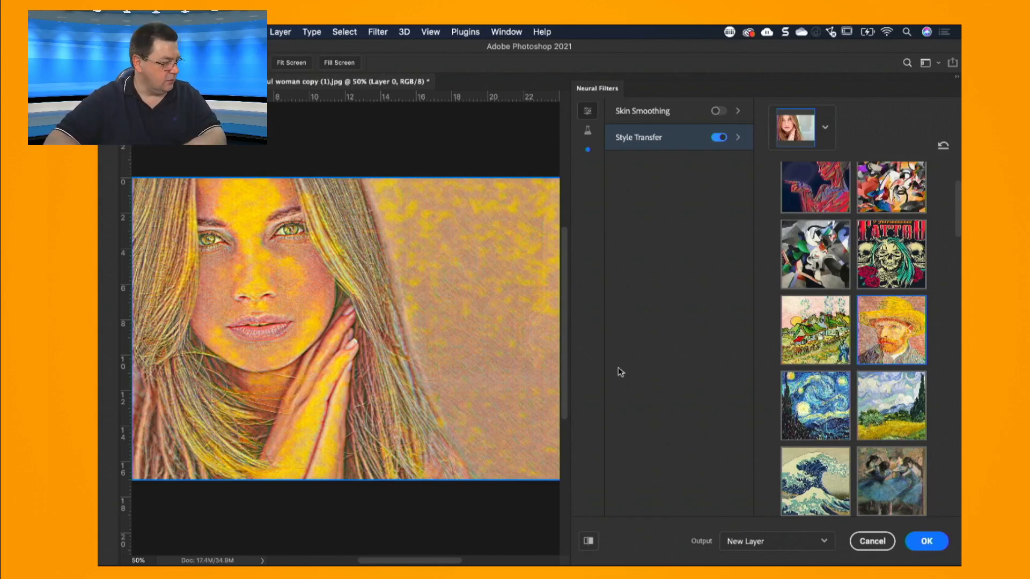
Step: Try Style Transfer at strength 23 and brush size 7, and settle on style strength 66 and brush size 90
scroll(843, 301, "down", 5)
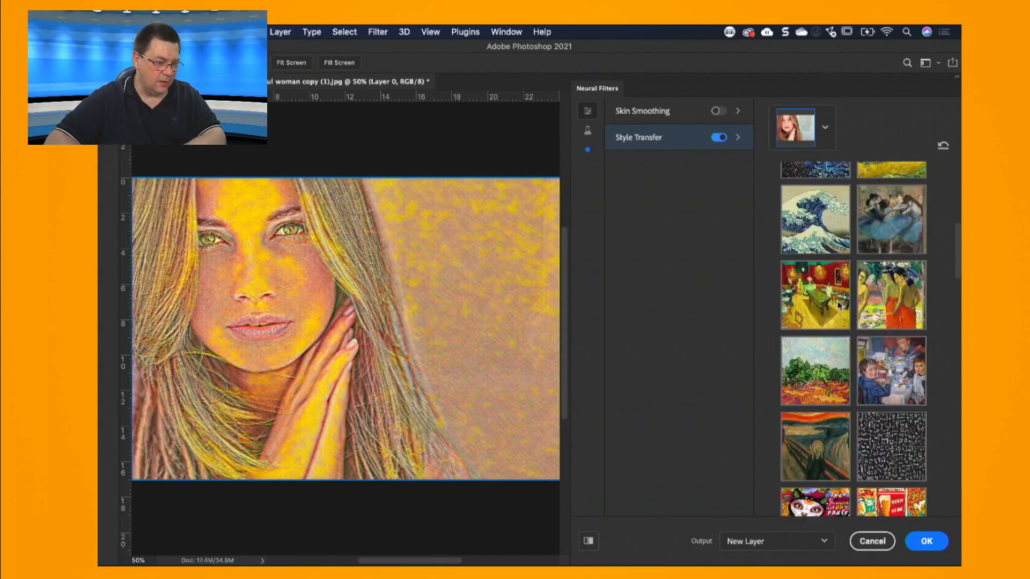
scroll(840, 304, "down", 15)
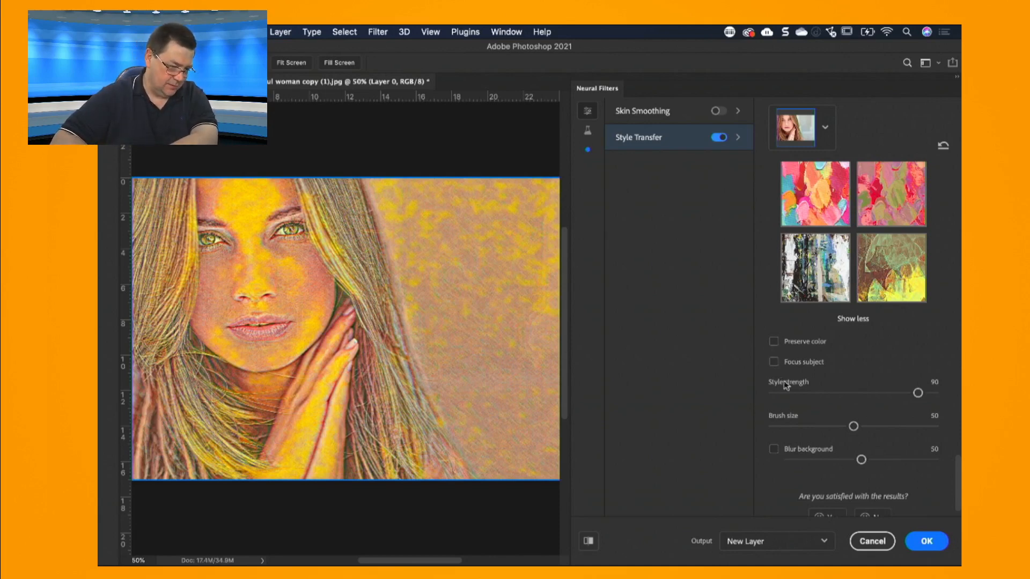
left_click(809, 393)
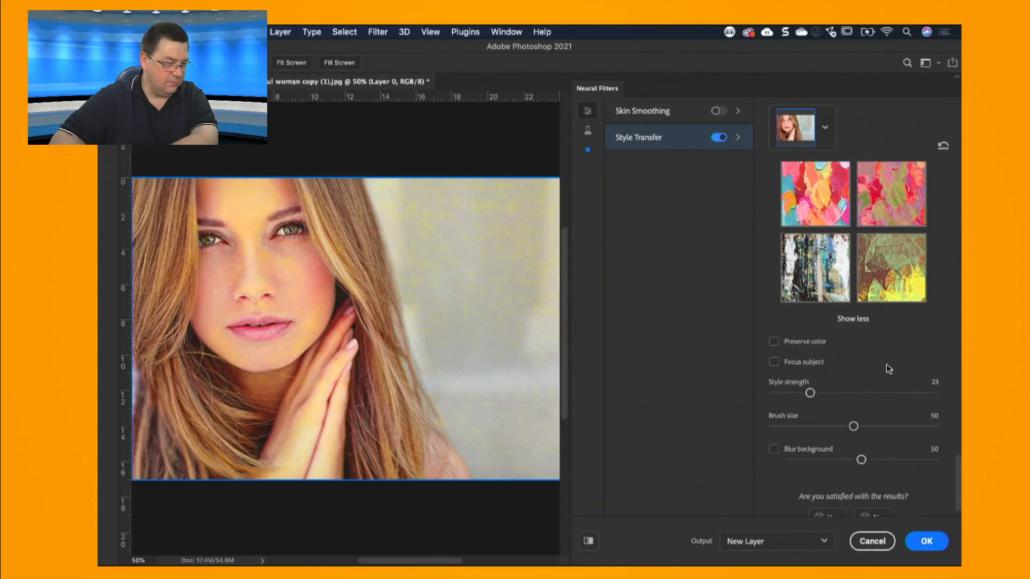
left_click(880, 393)
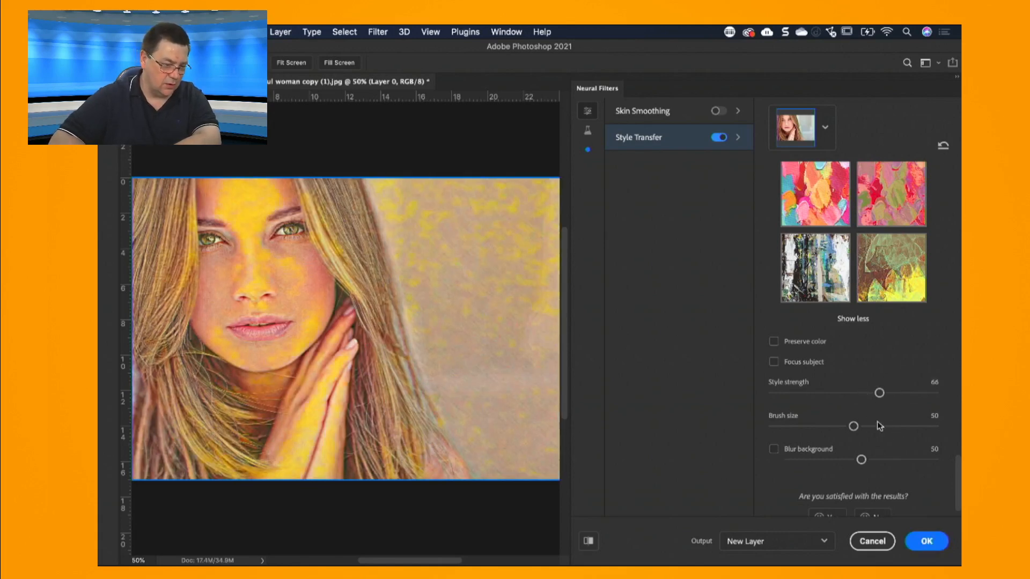
left_click(785, 427)
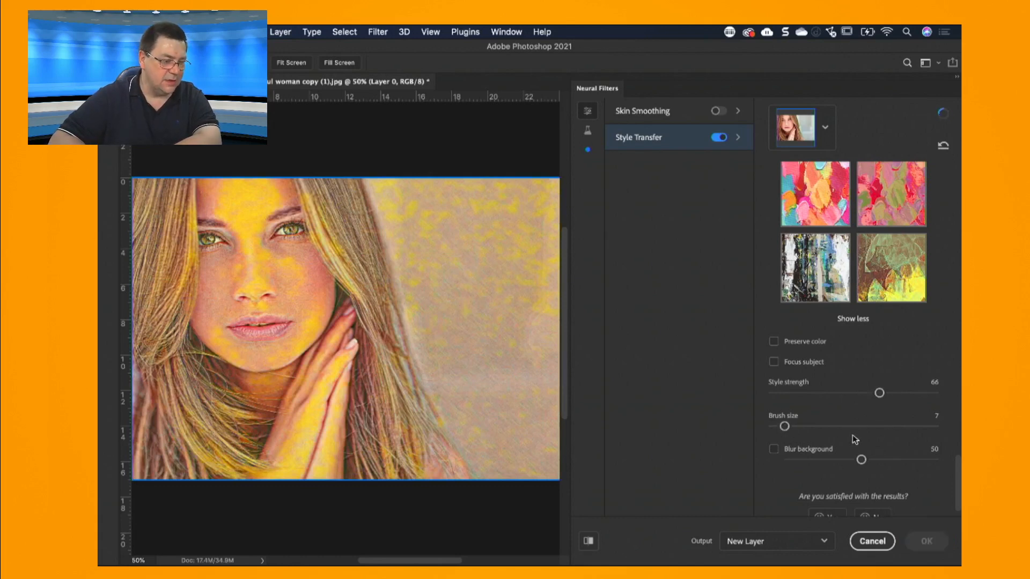
left_click(919, 428)
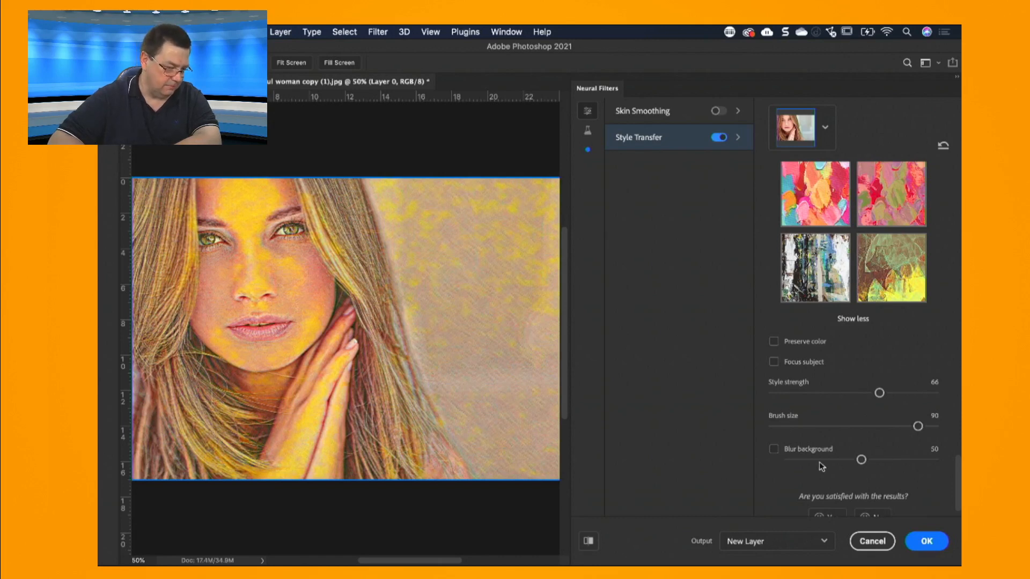
Step: Try Style Transfer's black-and-white abstract paint style with blue accents, output it as a Smart Filter, and delete that filter from the layer
left_click(813, 293)
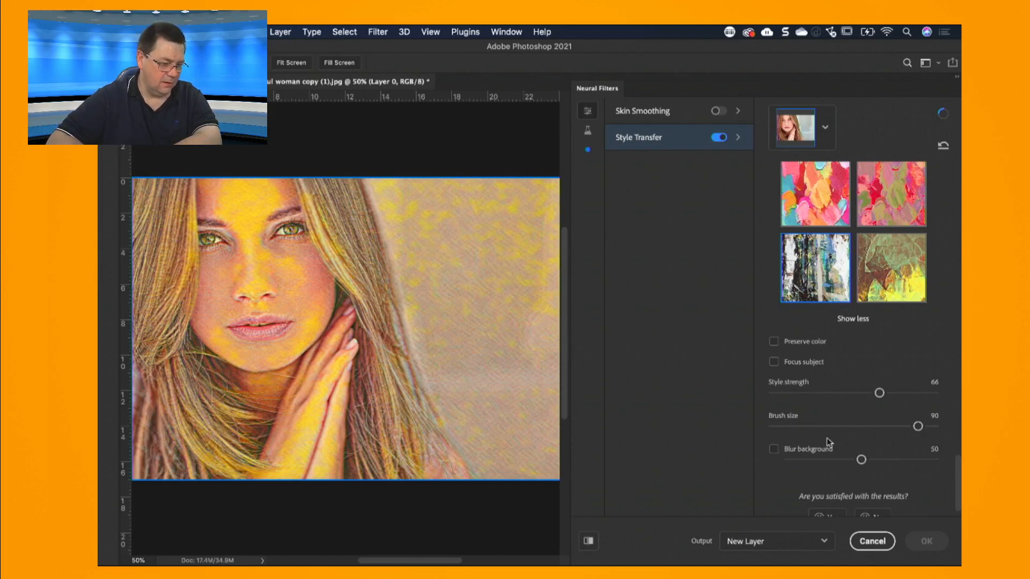
left_click(825, 545)
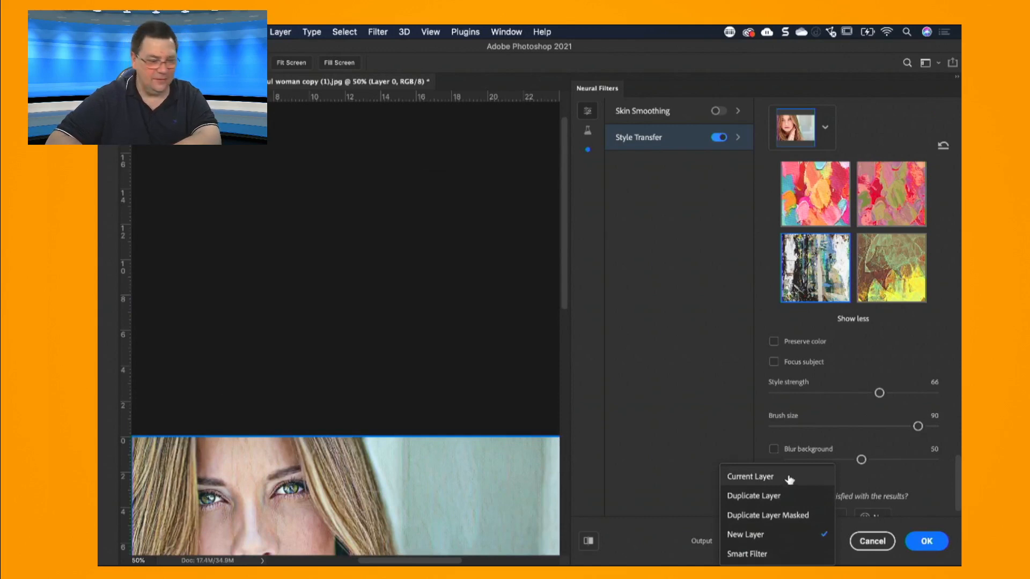
scroll(804, 550, "down", 3)
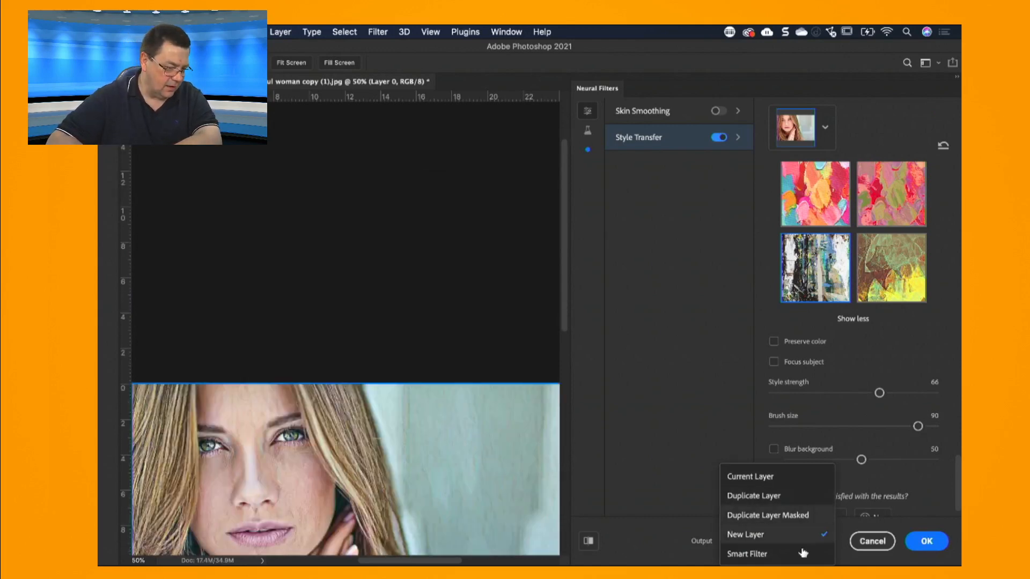
left_click(775, 558)
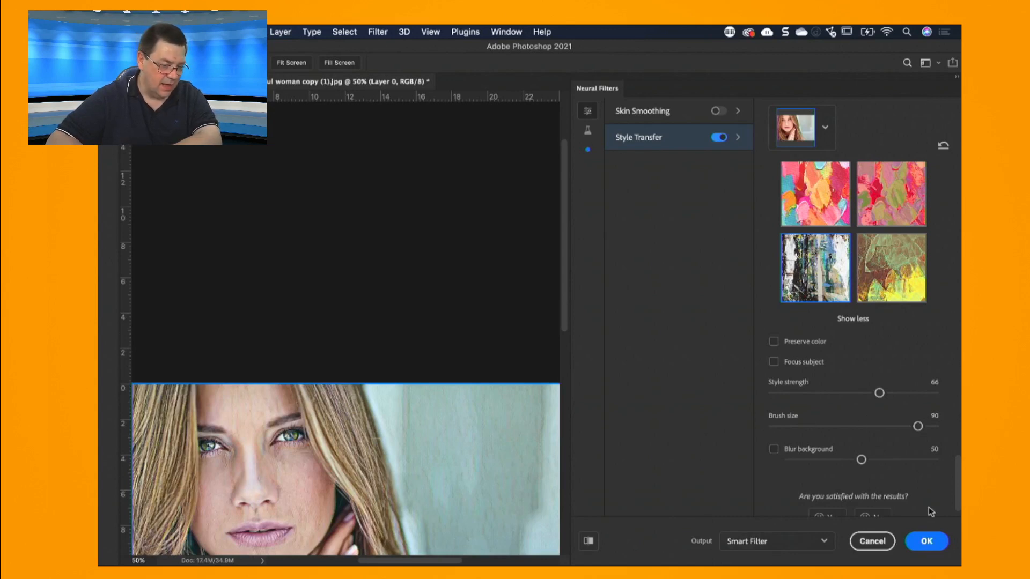
left_click(926, 541)
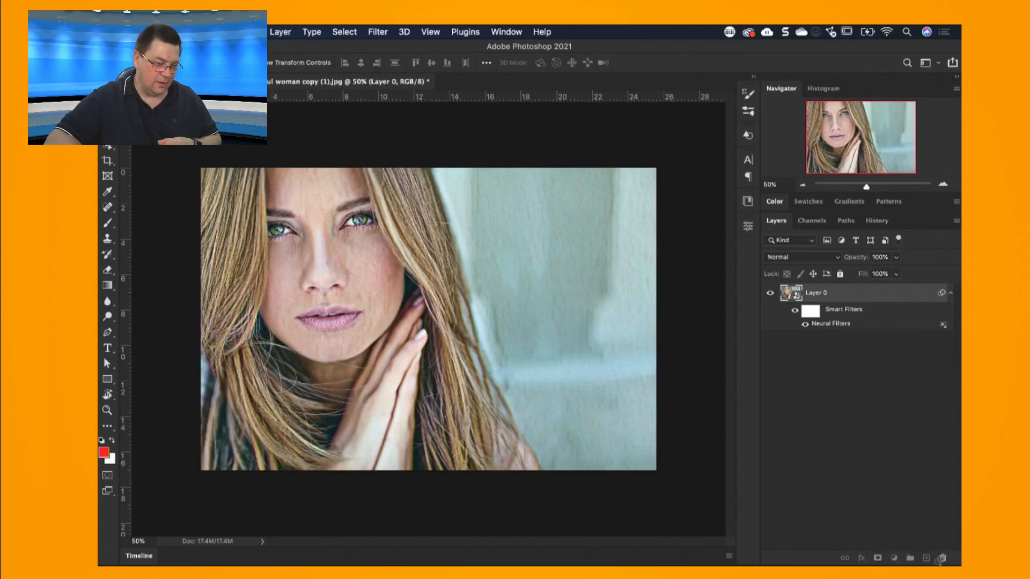
left_click(944, 559)
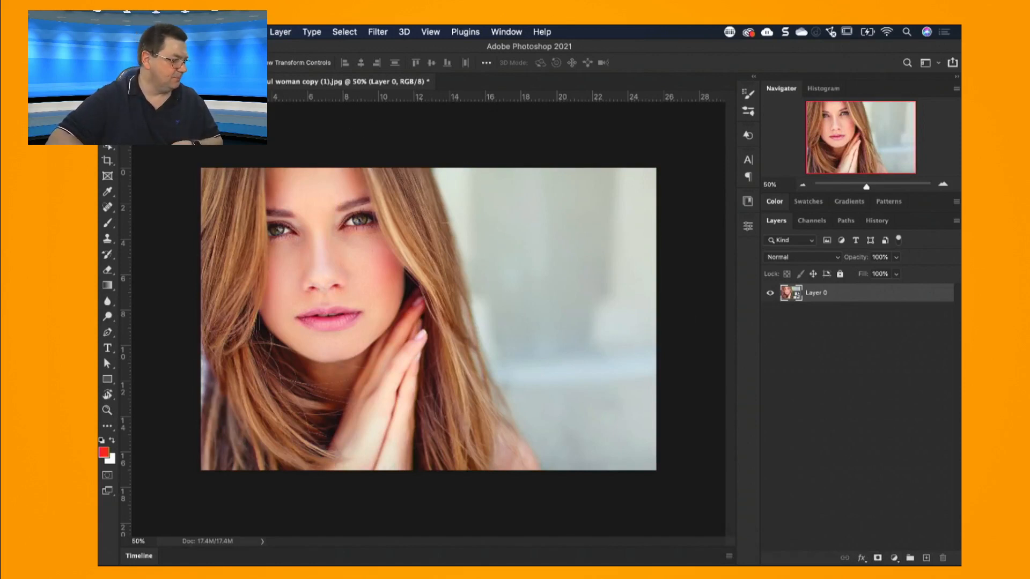
Step: Close the portrait without saving and reopen the original Fotolia_79447625 portrait from Adobe Bridge
left_click(127, 81)
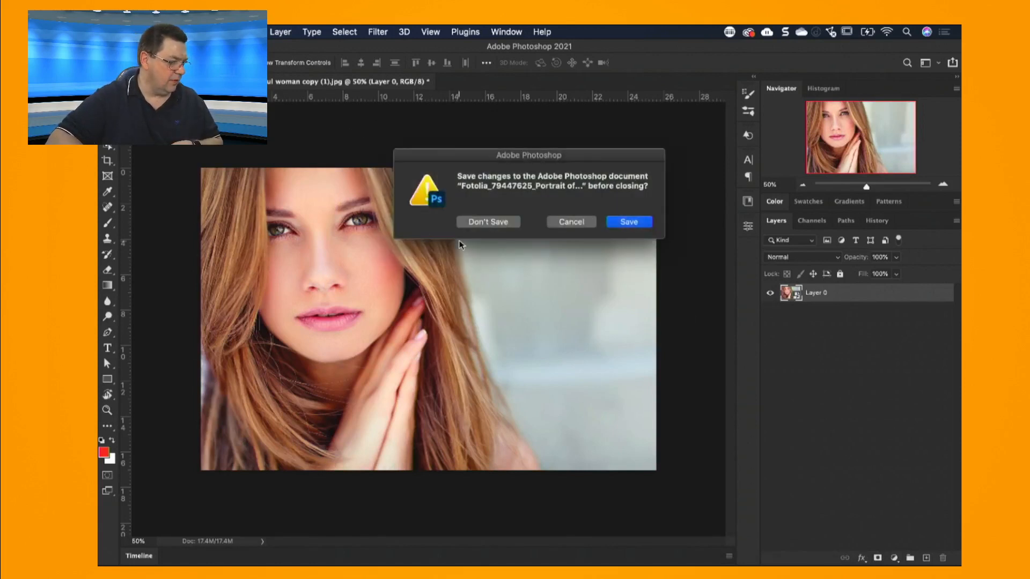
left_click(489, 223)
mouse_move(313, 555)
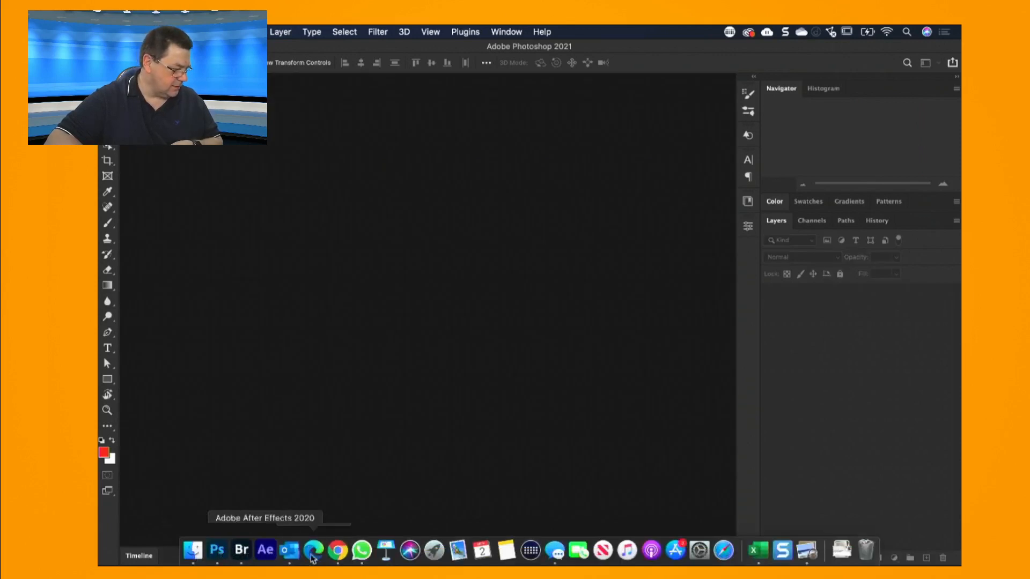
left_click(242, 550)
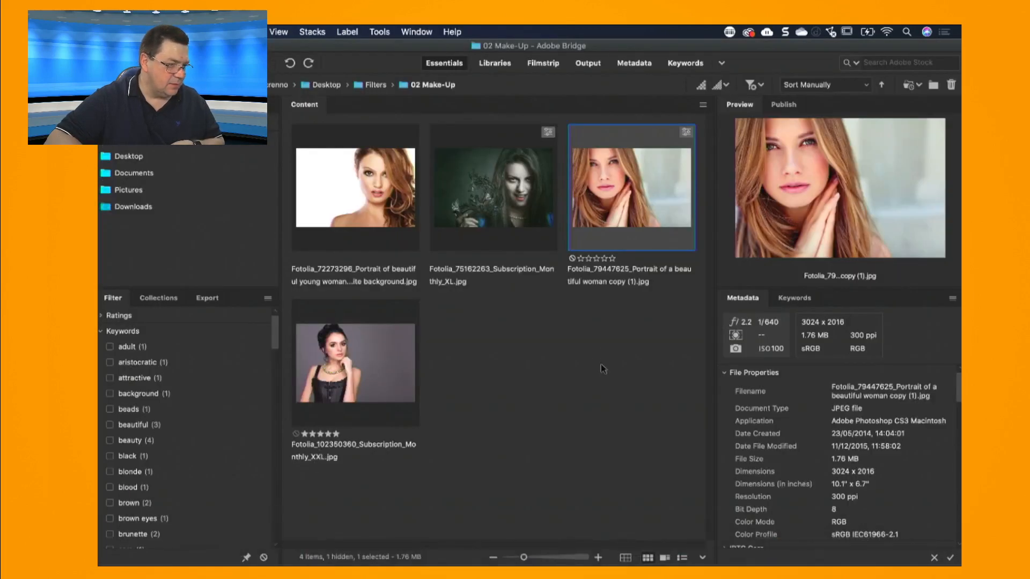
double_click(603, 201)
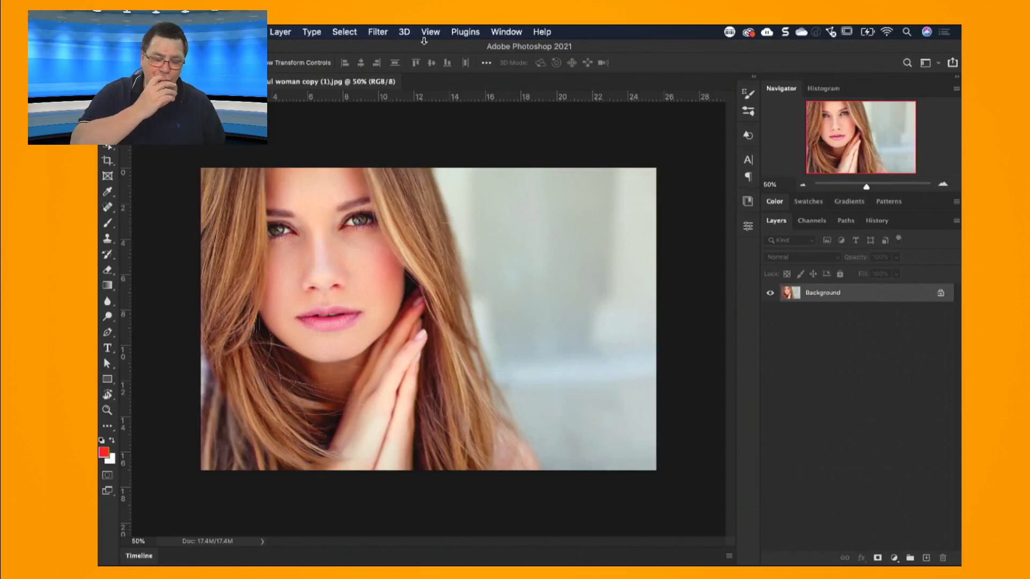
Step: Review the beta filters available in Neural Filters for the portrait, and exit without applying any
left_click(382, 34)
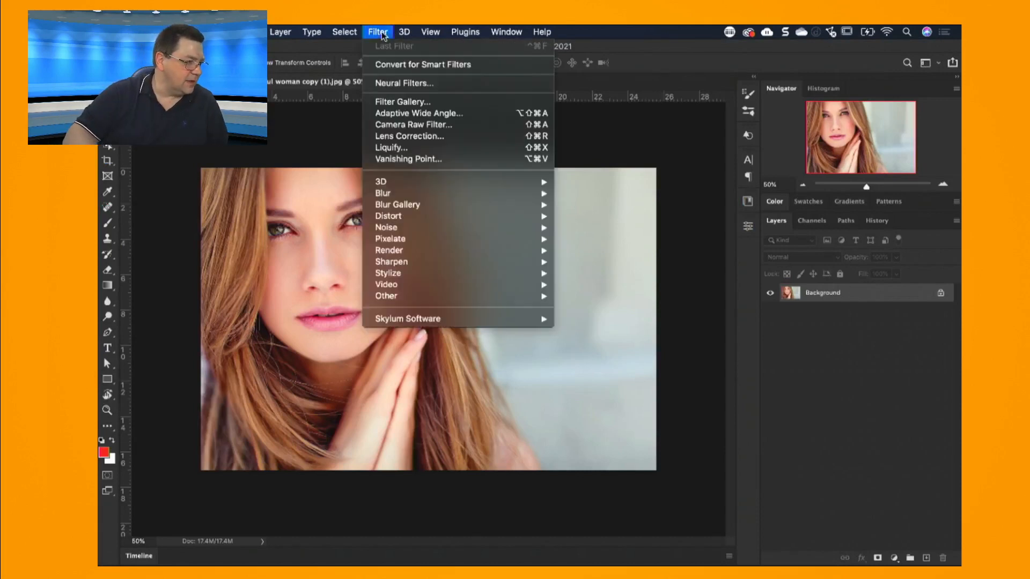
left_click(404, 84)
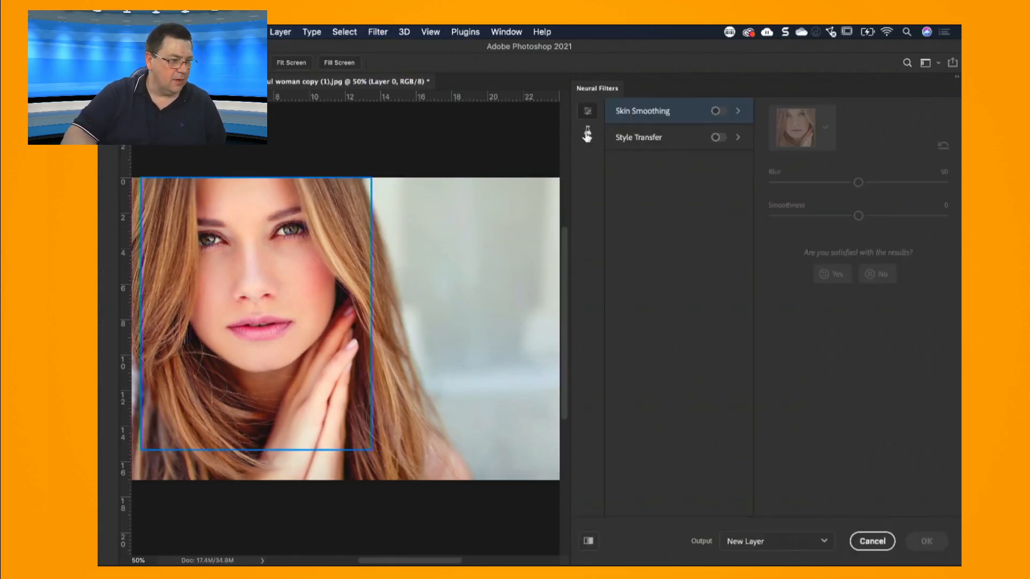
left_click(589, 130)
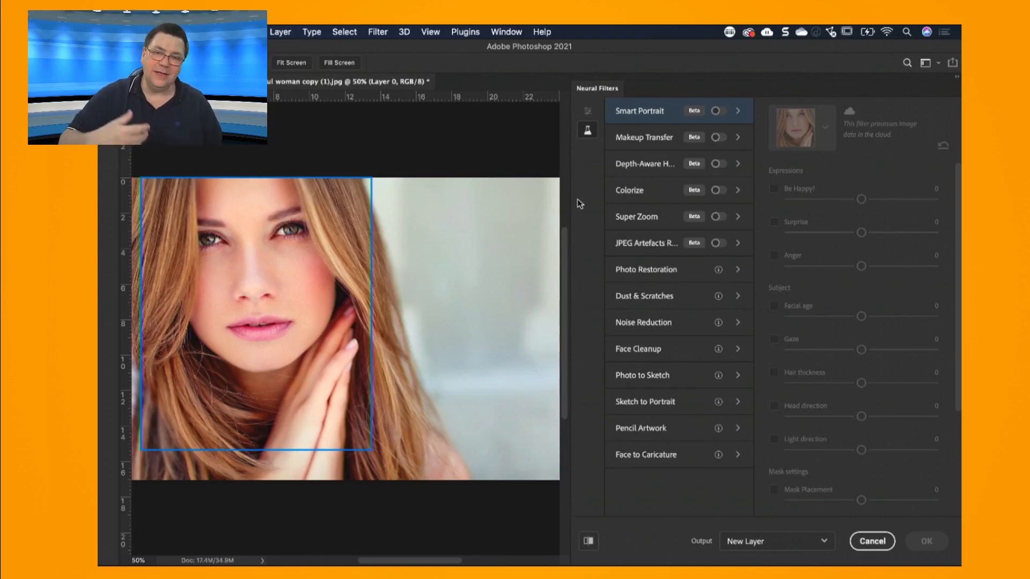
left_click(872, 542)
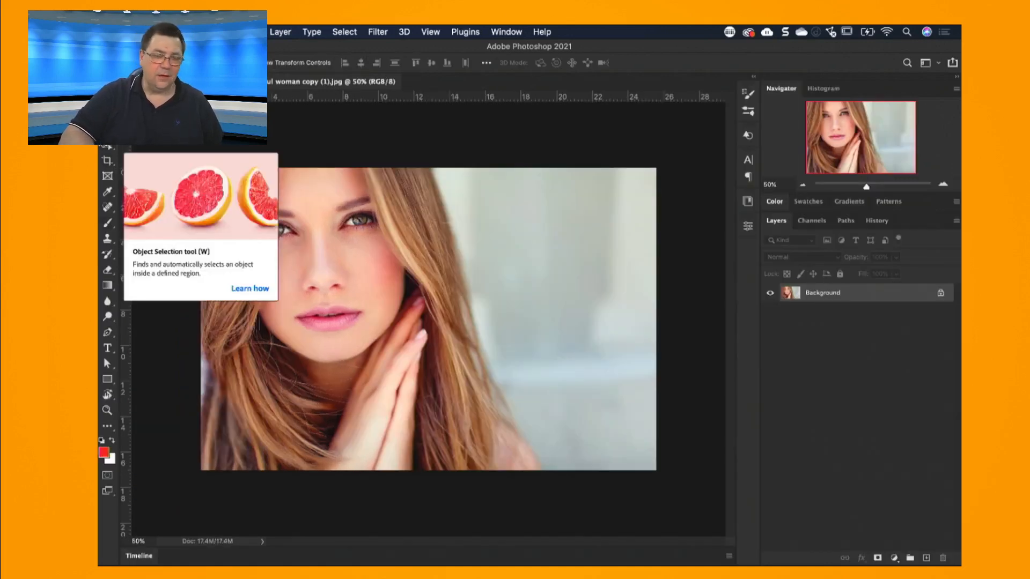
Step: Convert the portrait layer for Smart Filters and open it in Liquify
left_click(375, 34)
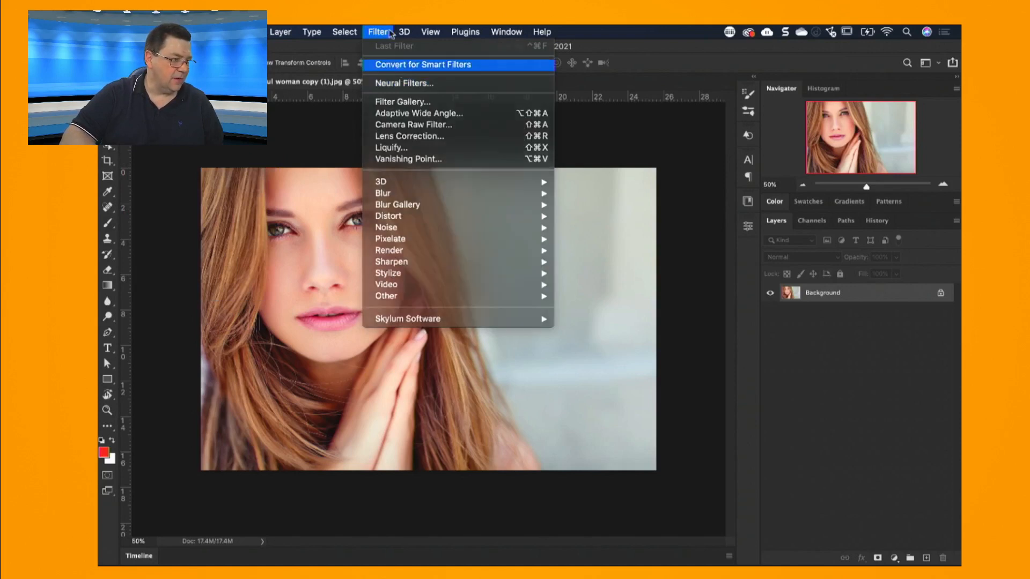
key("Return")
left_click(382, 34)
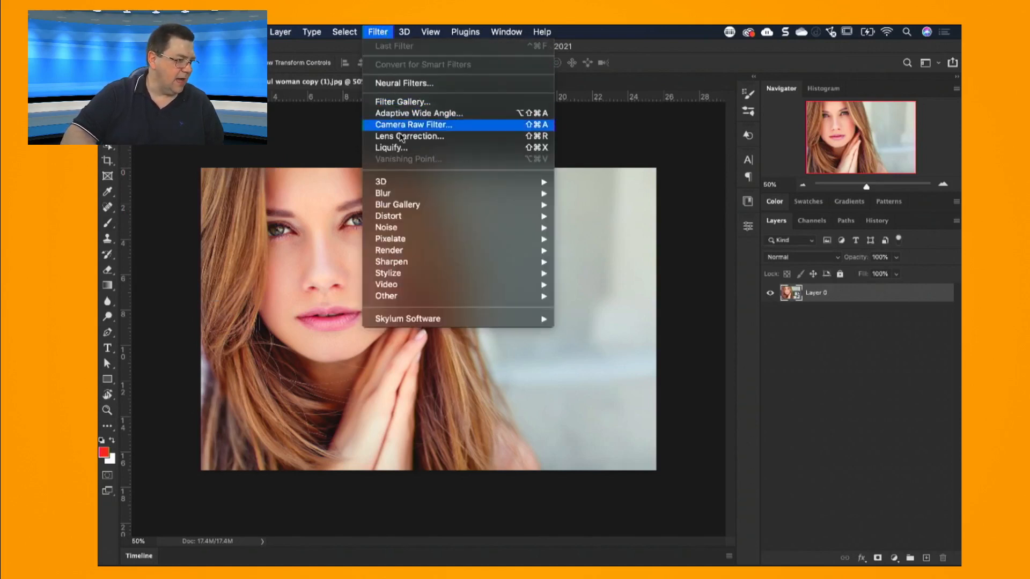
left_click(404, 151)
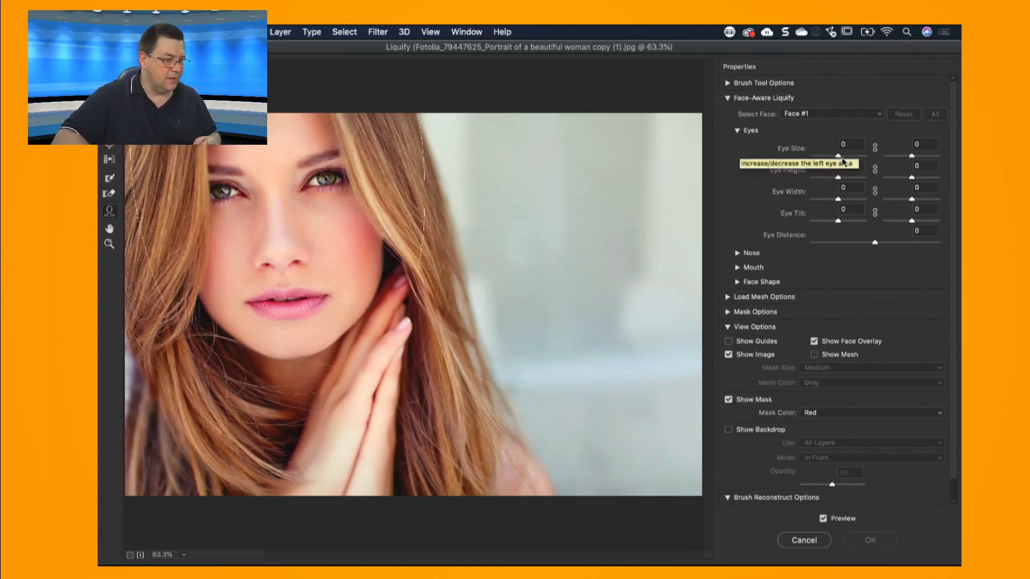
Step: Try left-eye size 45, height 100, width 22 and tilt 45 with right-eye size 61, and reset the face adjustments
left_click_drag(840, 159, 851, 163)
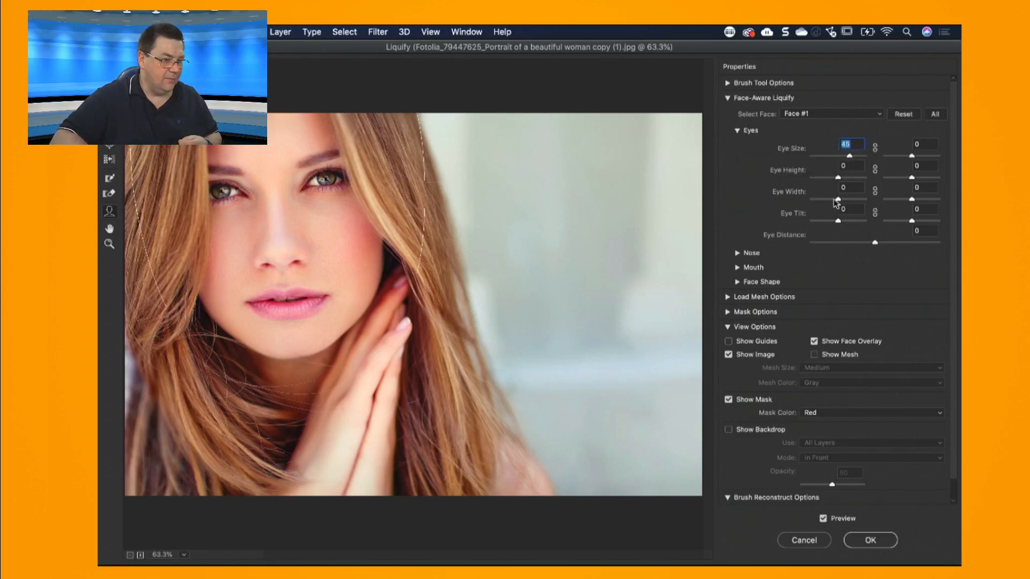
left_click(839, 178)
left_click_drag(839, 180, 865, 181)
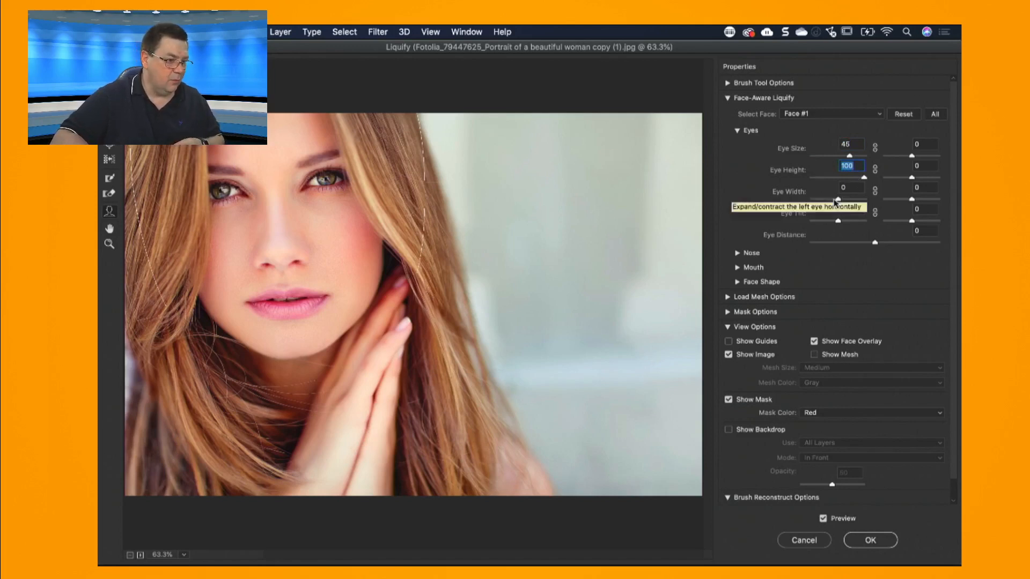
mouse_move(837, 199)
left_mouse_down()
mouse_move(864, 200)
mouse_move(799, 208)
mouse_move(853, 207)
mouse_move(843, 206)
left_mouse_up()
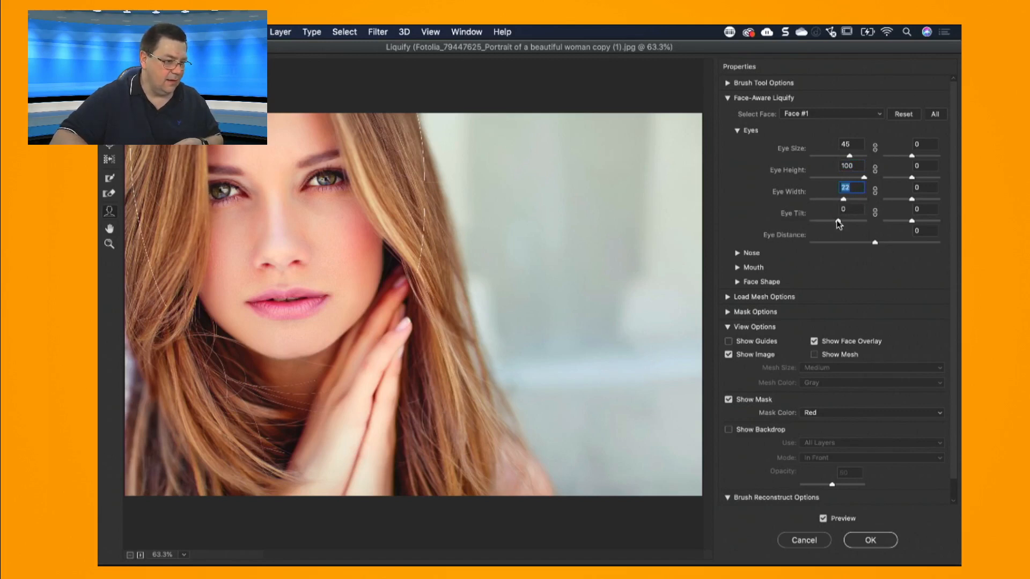
mouse_move(838, 221)
left_mouse_down()
mouse_move(858, 221)
mouse_move(849, 224)
left_mouse_up()
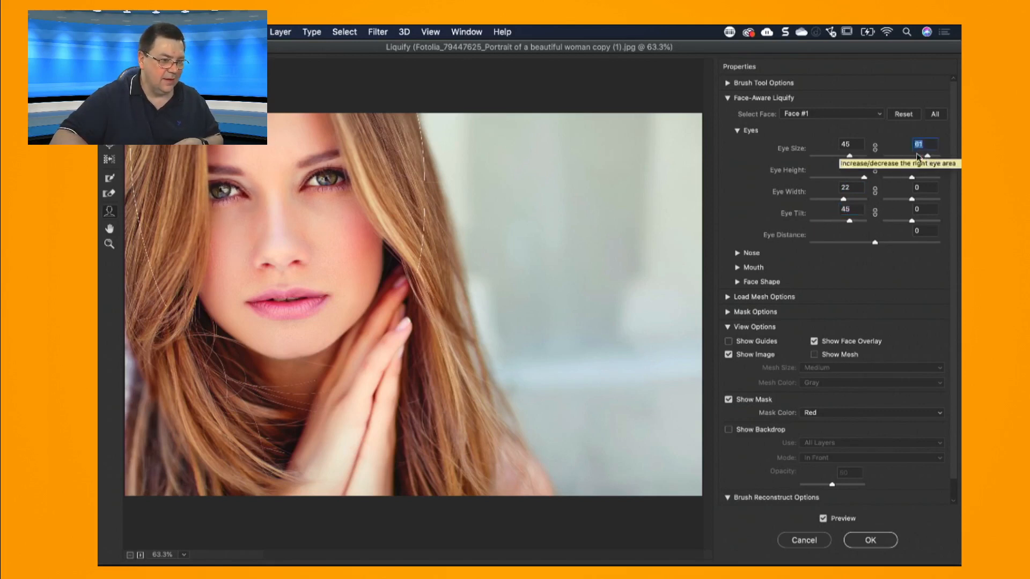
left_click_drag(912, 155, 927, 155)
left_click(932, 114)
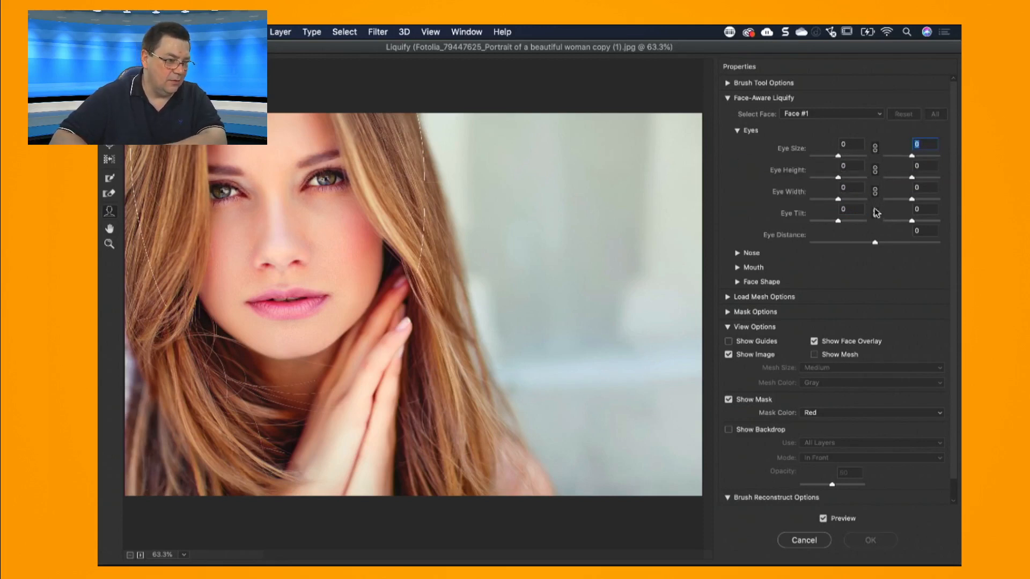
Step: Set both eyes to size 77, height 54, width 49 and tilt 49, with an eye distance of -23
left_click_drag(838, 155, 860, 245)
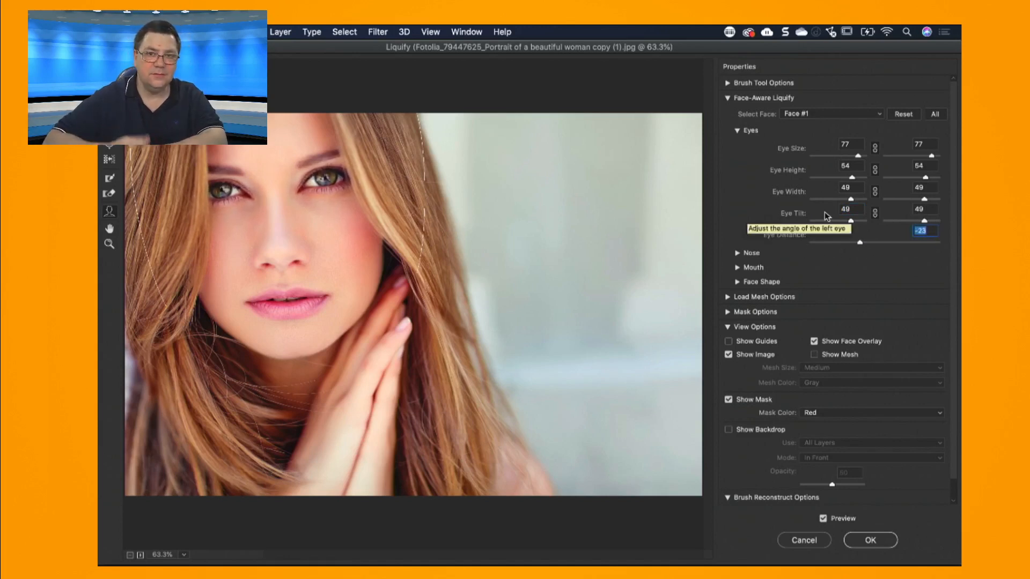
Step: Set Smile 18, Upper Lip 30, Lower Lip -23, Mouth Width 22 and Mouth Height 26, and apply Liquify
left_click(738, 252)
scroll(775, 320, "down", 1)
scroll(775, 320, "down", 2)
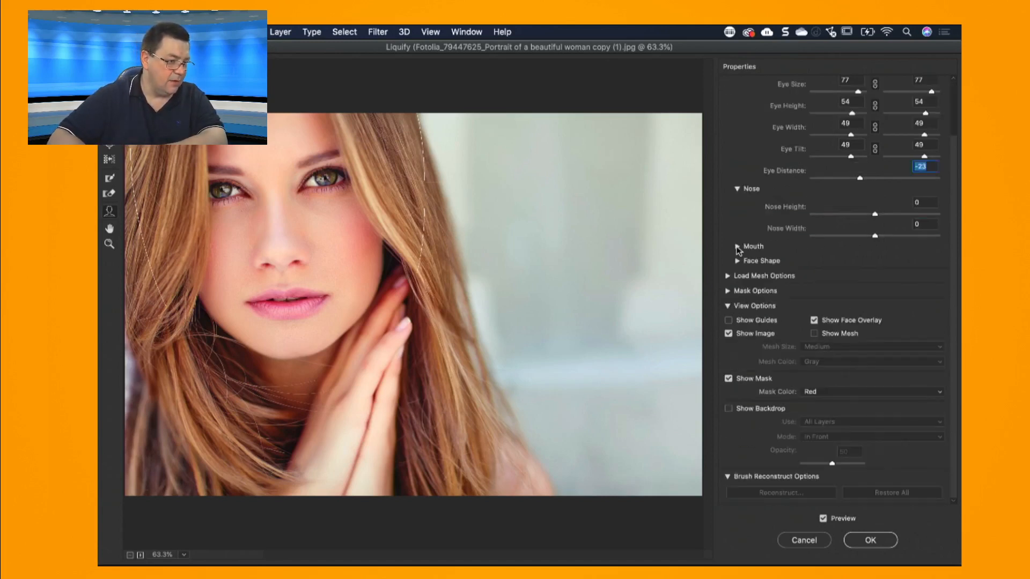
left_click(739, 247)
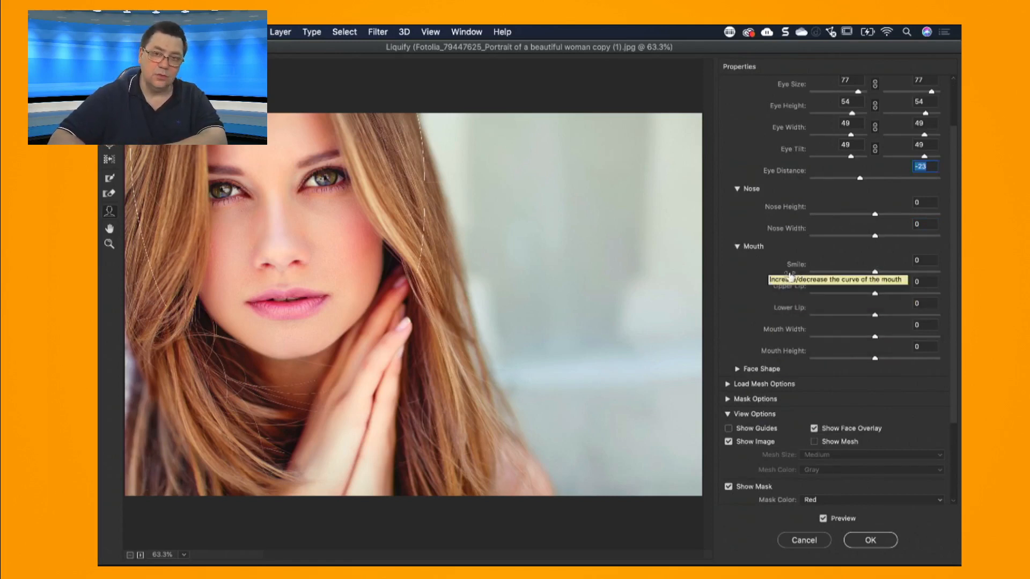
left_click_drag(875, 272, 892, 359)
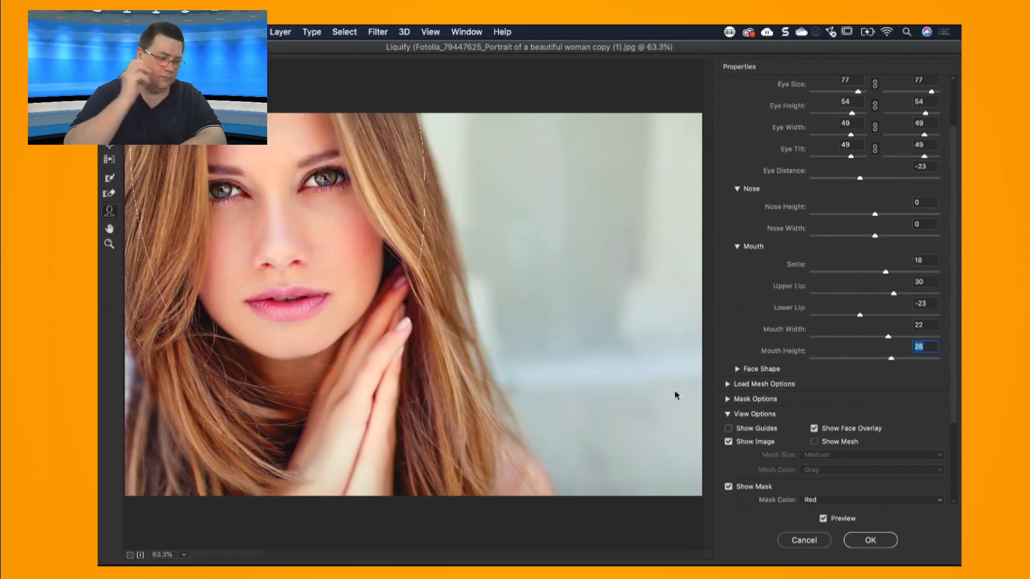
left_click(823, 540)
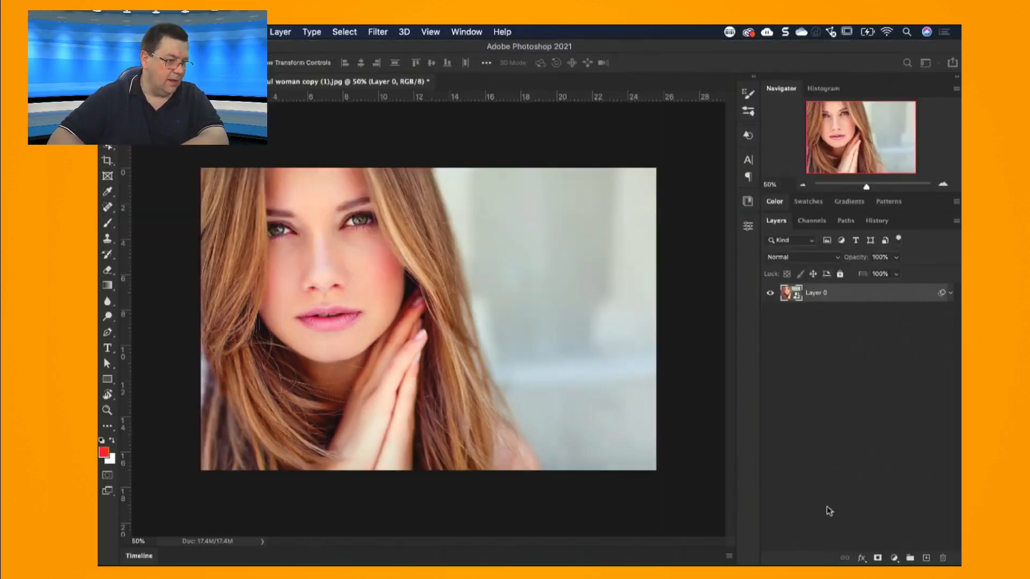
Step: Enable the beta Smart Portrait neural filter on the portrait and set the Be Happy! expression to 14
left_click(376, 32)
left_click(401, 84)
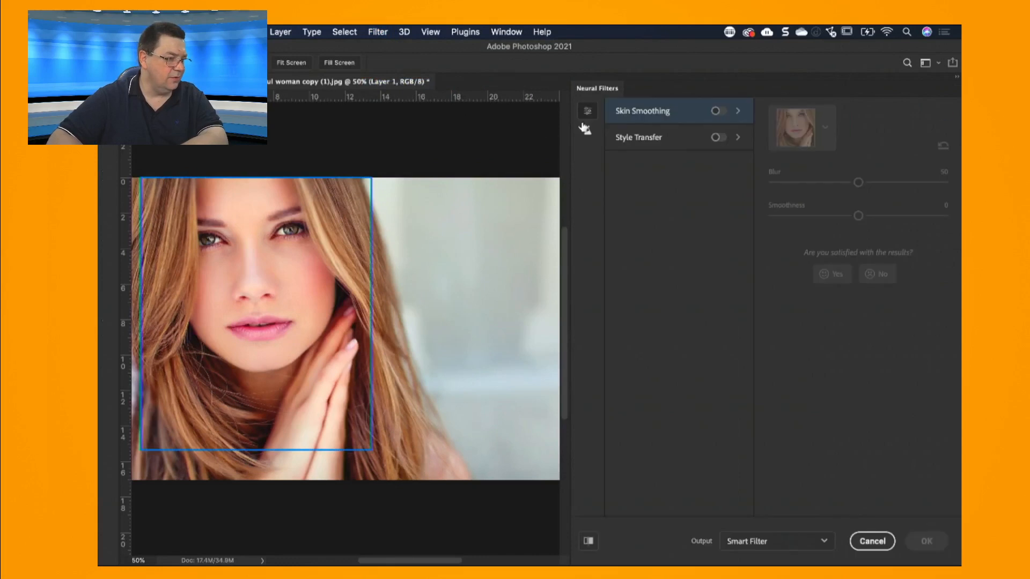
left_click(586, 131)
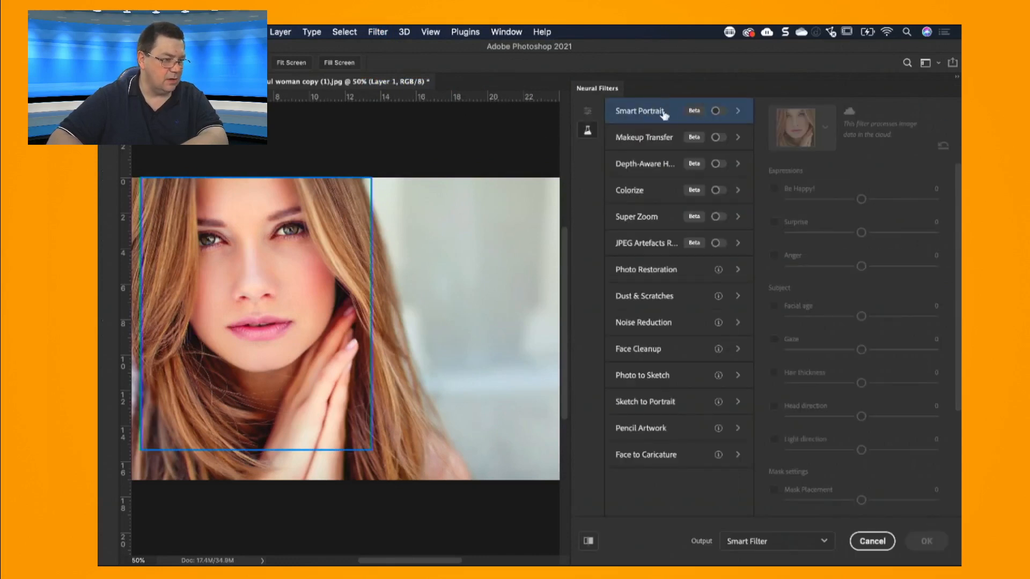
left_click(715, 111)
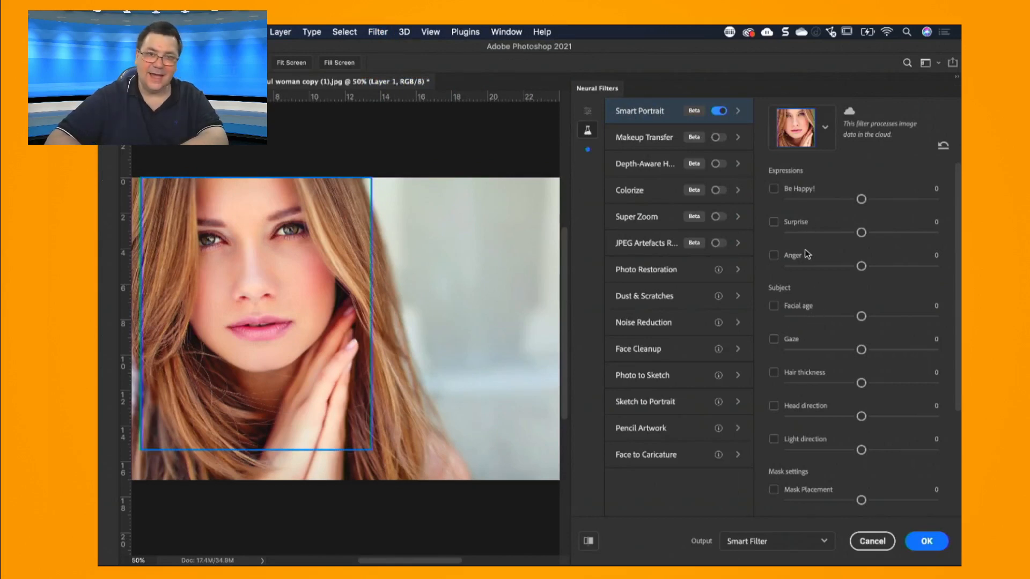
left_click(775, 189)
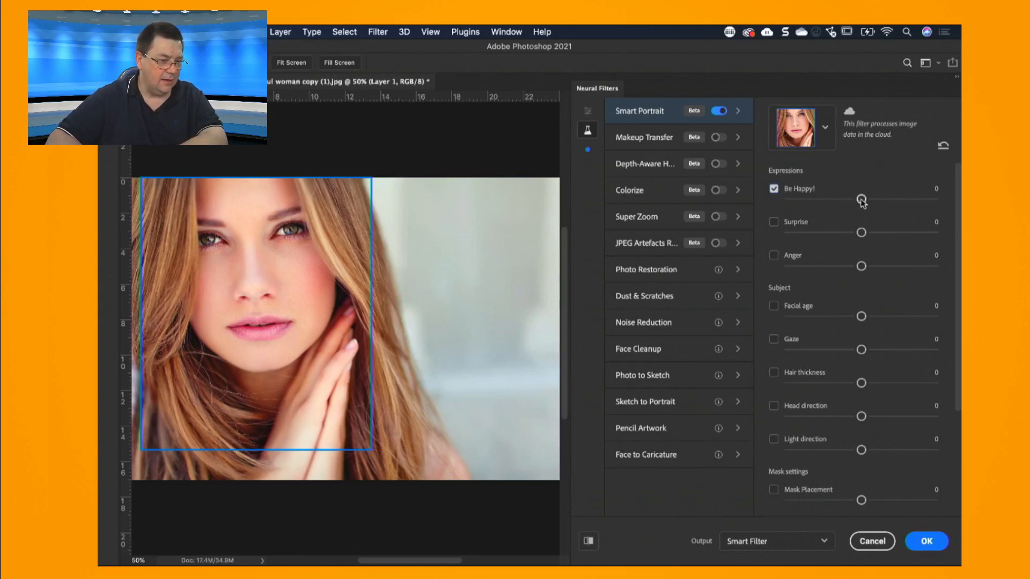
left_click_drag(861, 201, 882, 201)
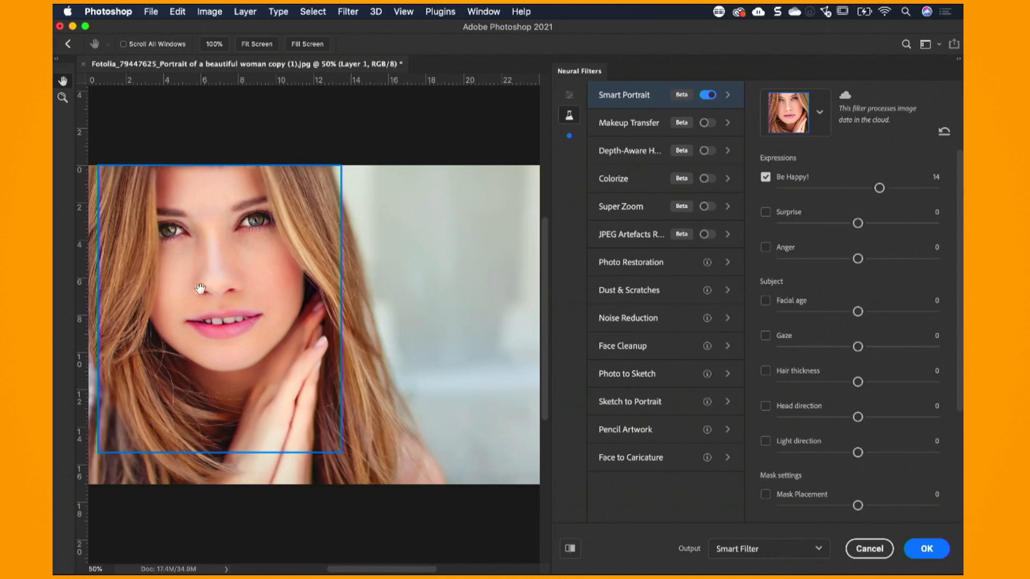
Step: Zoom in on the woman's face to examine the altered mouth and expression
left_click_drag(200, 287, 242, 284)
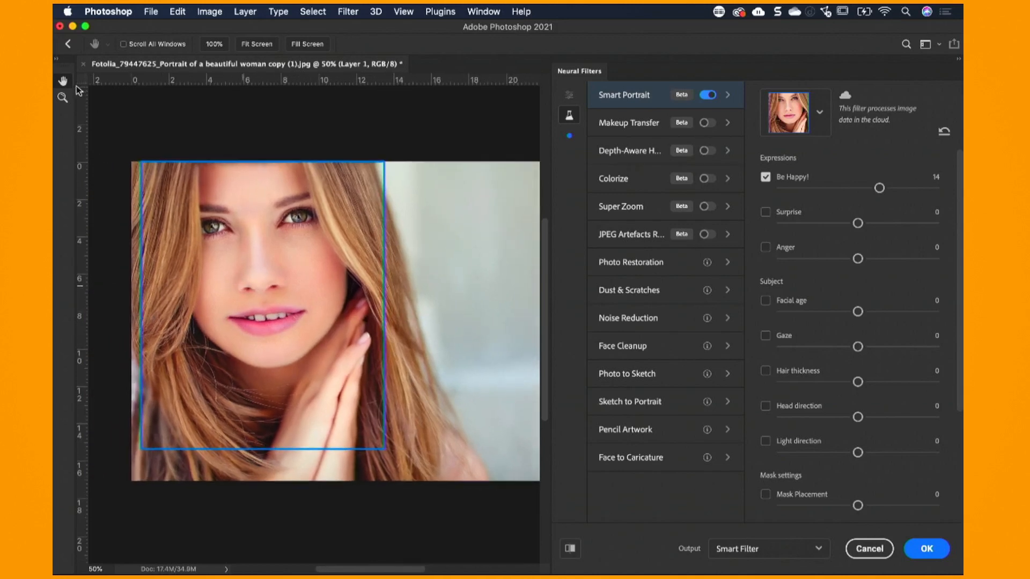
left_click(63, 98)
left_click(263, 305)
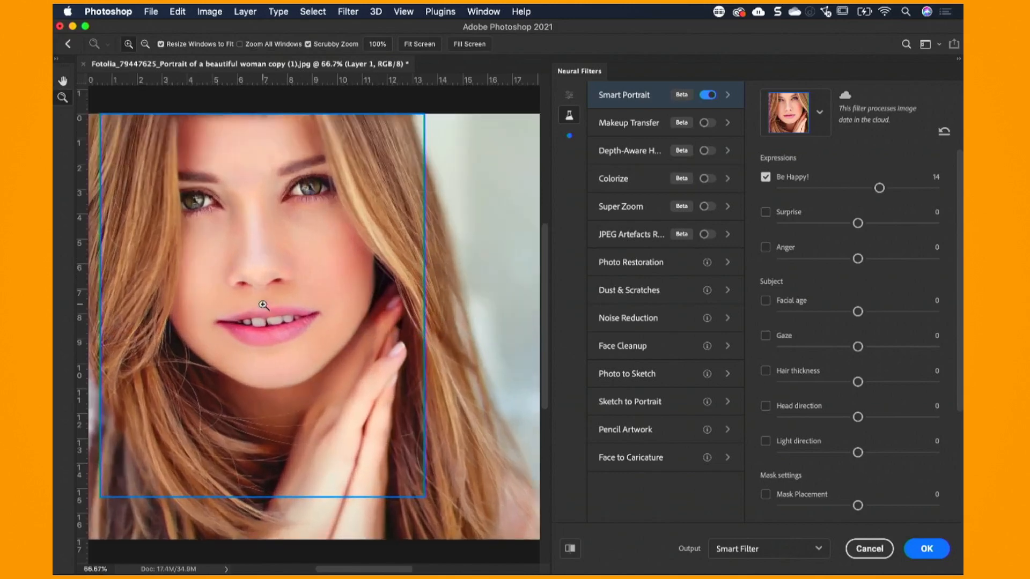
left_click(262, 302)
left_click_drag(263, 297, 209, 290)
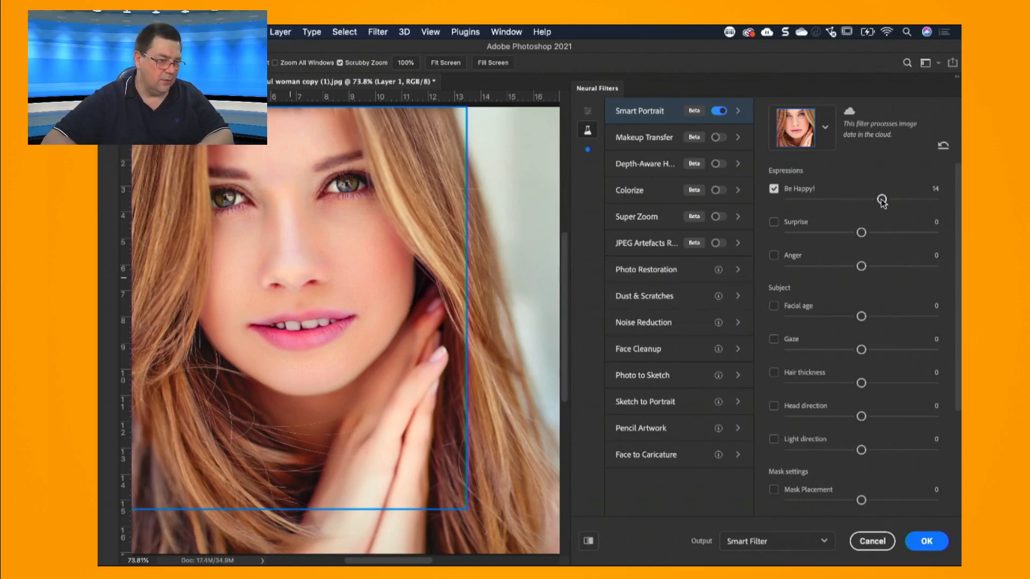
Step: Try the Be Happy! expression at 5 and the Anger expression at 10, turning each one off again
left_click_drag(882, 200, 869, 200)
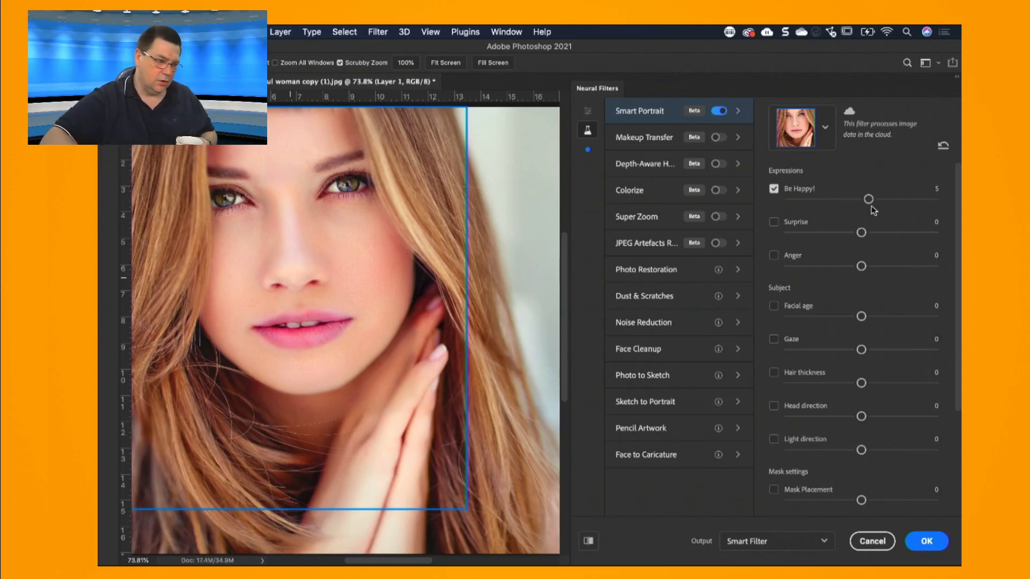
left_click(775, 190)
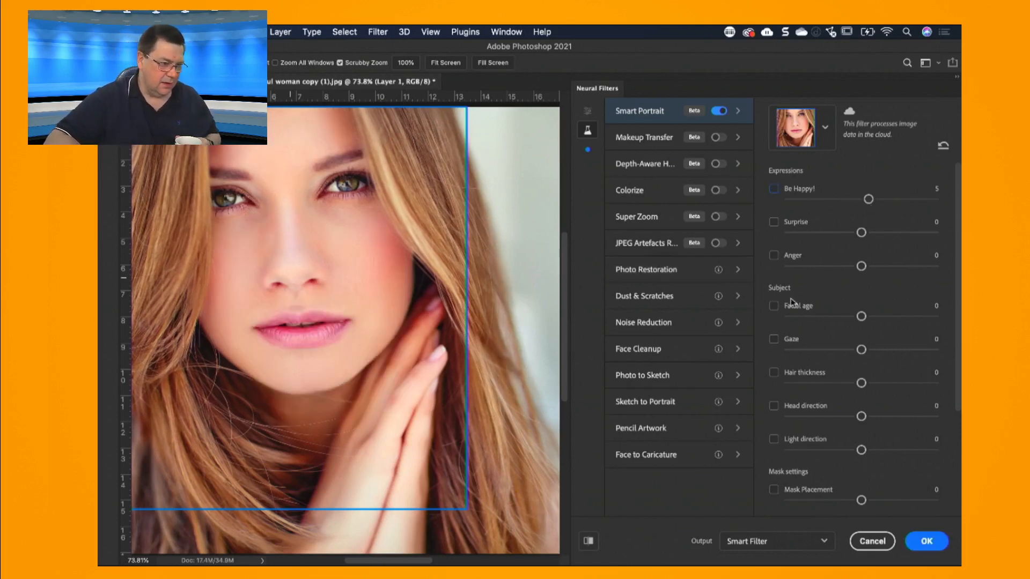
left_click(774, 255)
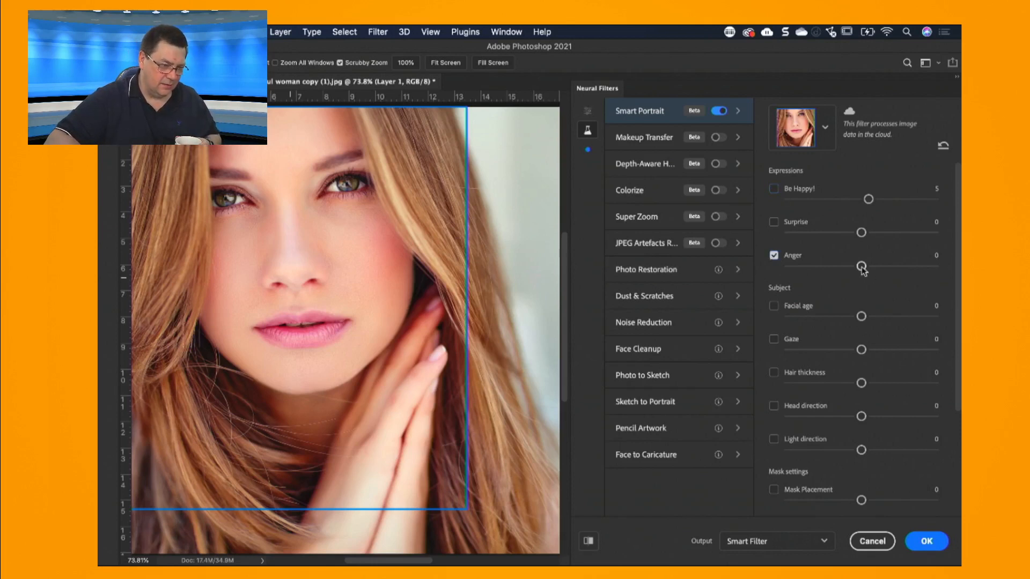
left_click_drag(862, 267, 877, 267)
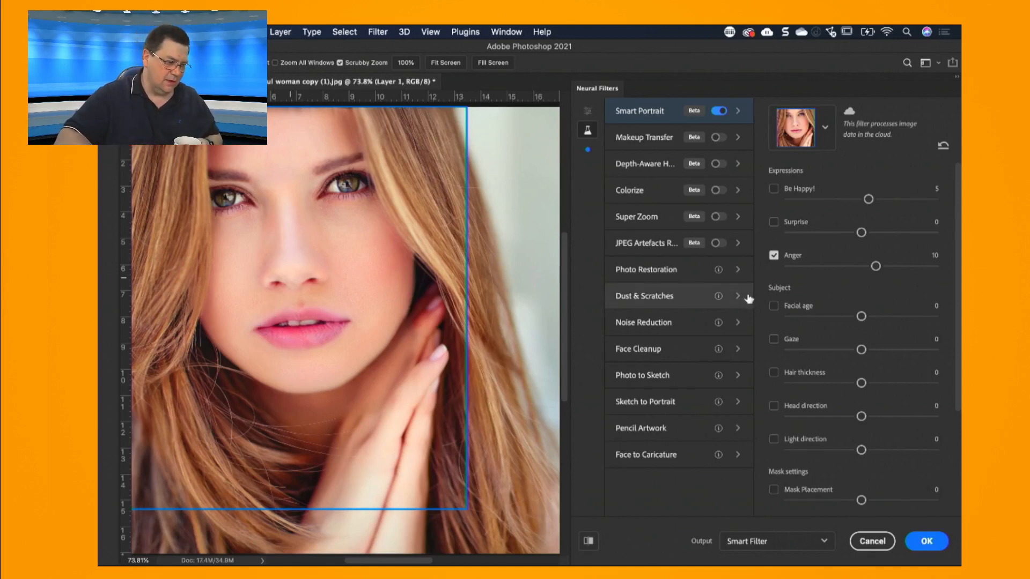
left_click(774, 257)
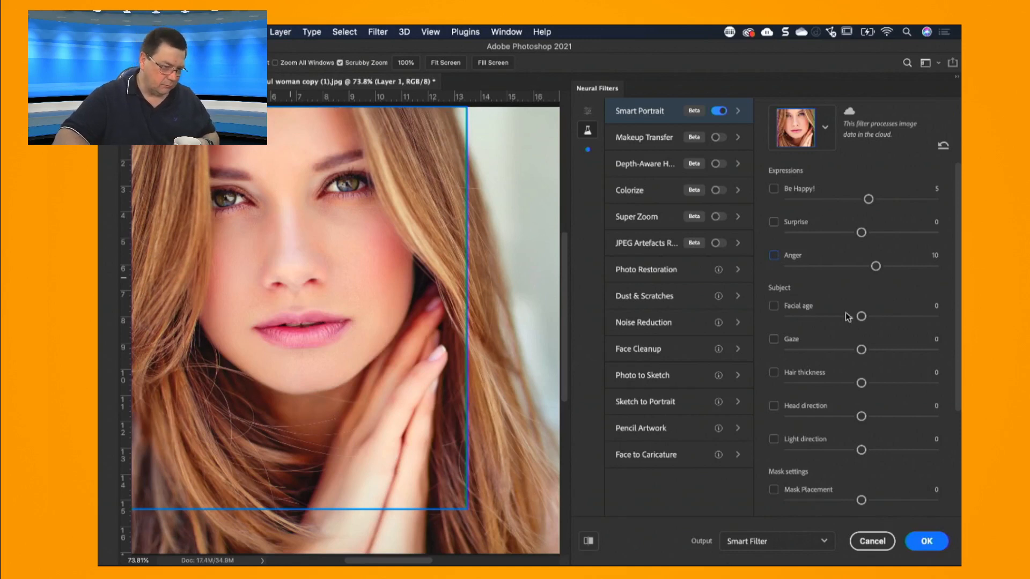
Step: Try a Facial age of 50 on the portrait, and turn the setting off again
scroll(842, 313, "down", 1)
scroll(811, 320, "down", 3)
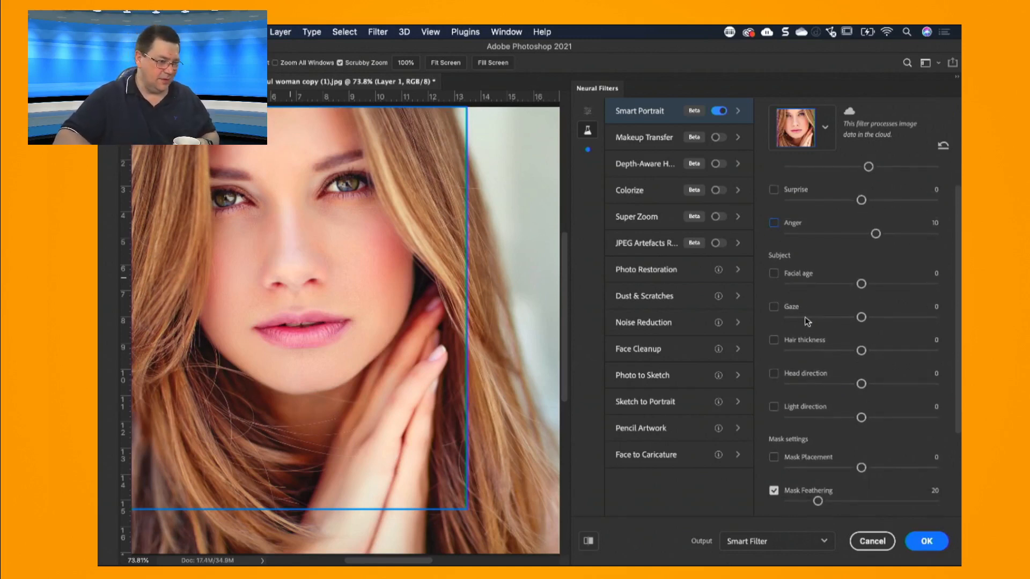
left_click(775, 274)
left_click_drag(861, 284, 955, 283)
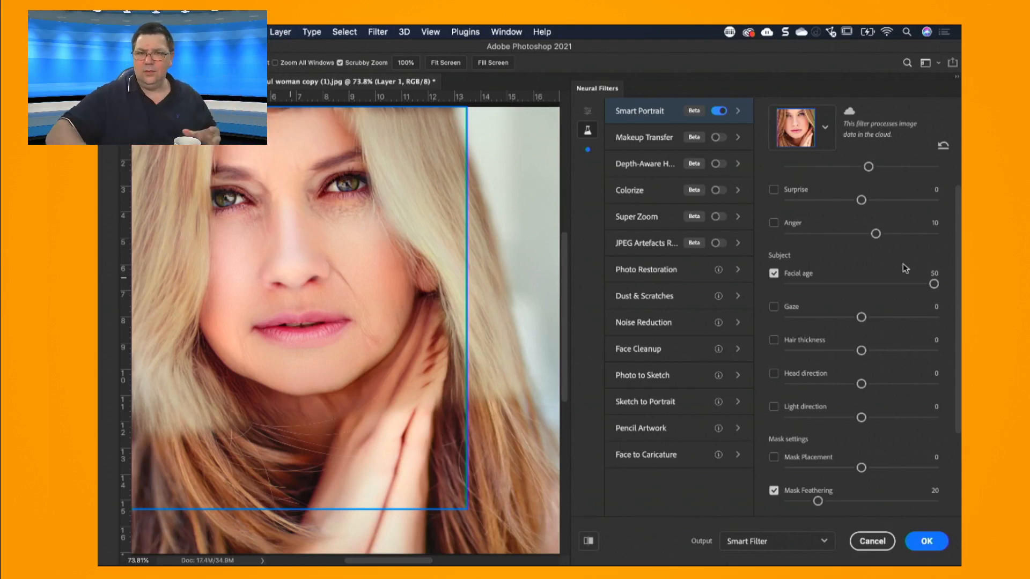
left_click(773, 274)
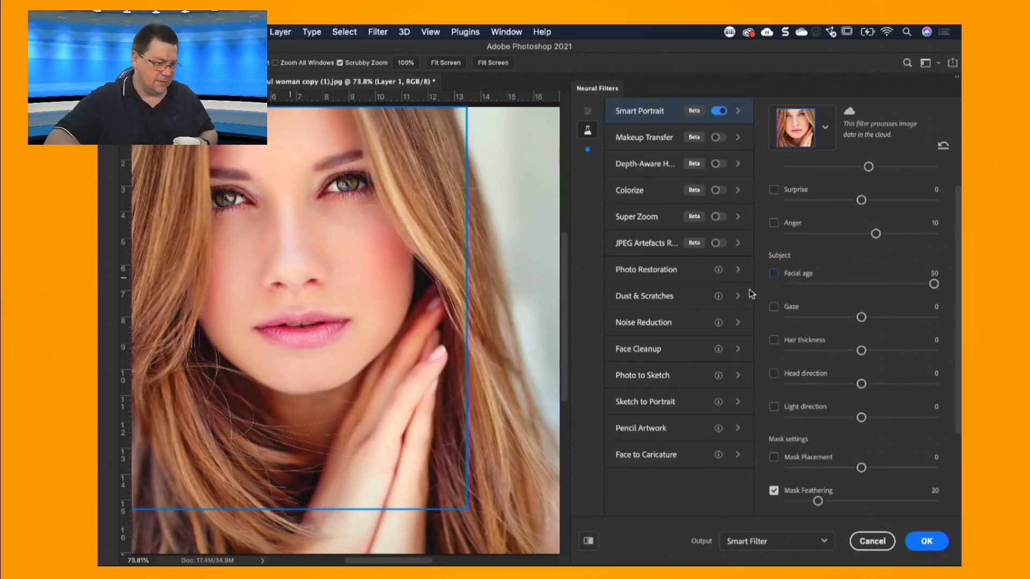
Step: Try a Hair thickness of 22 on the woman's hair, turn it off and cancel the neural filters
left_click(774, 340)
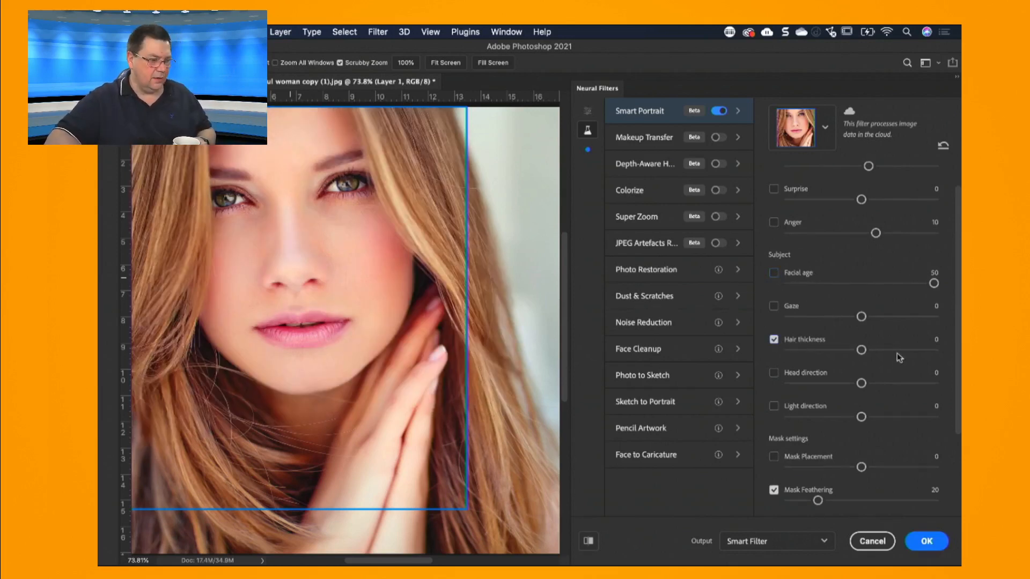
left_click_drag(862, 350, 893, 350)
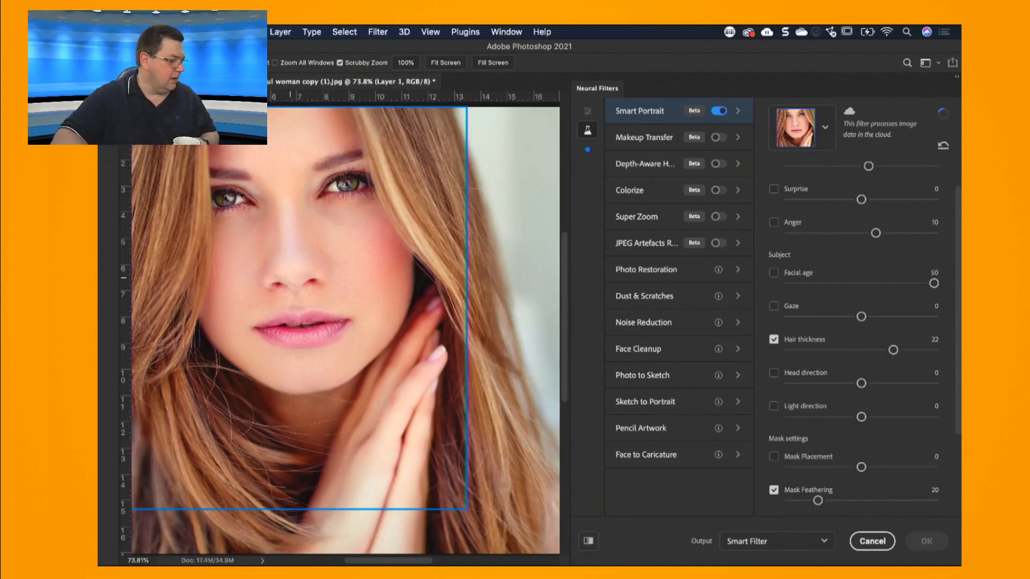
key("super+plus")
key("h")
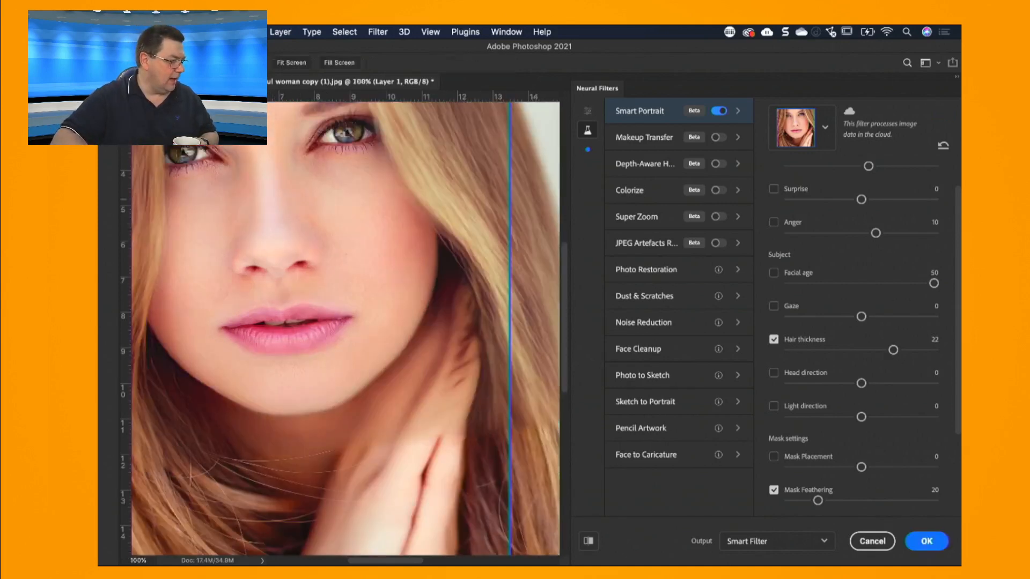
left_click_drag(306, 314, 342, 354)
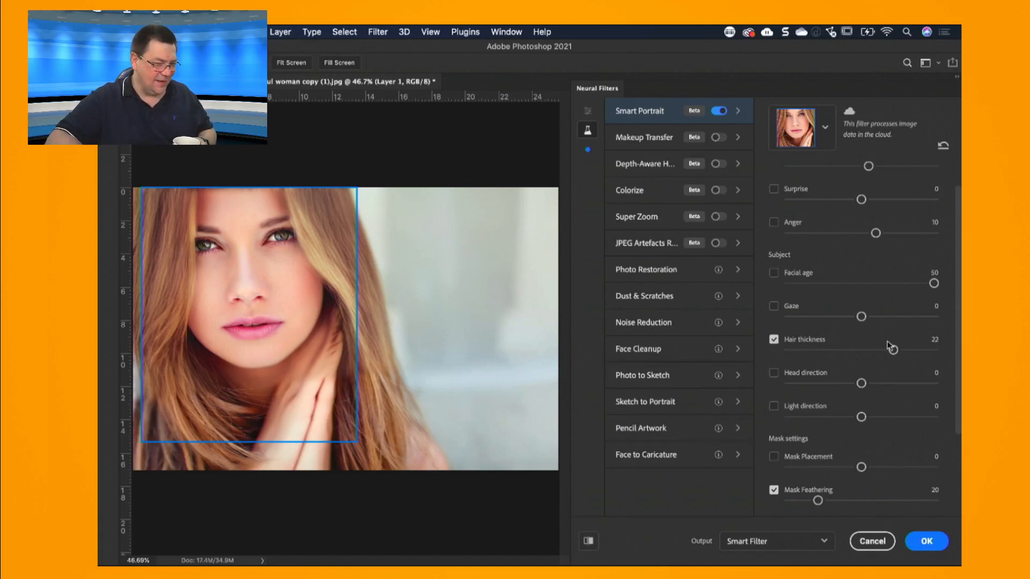
left_click(774, 340)
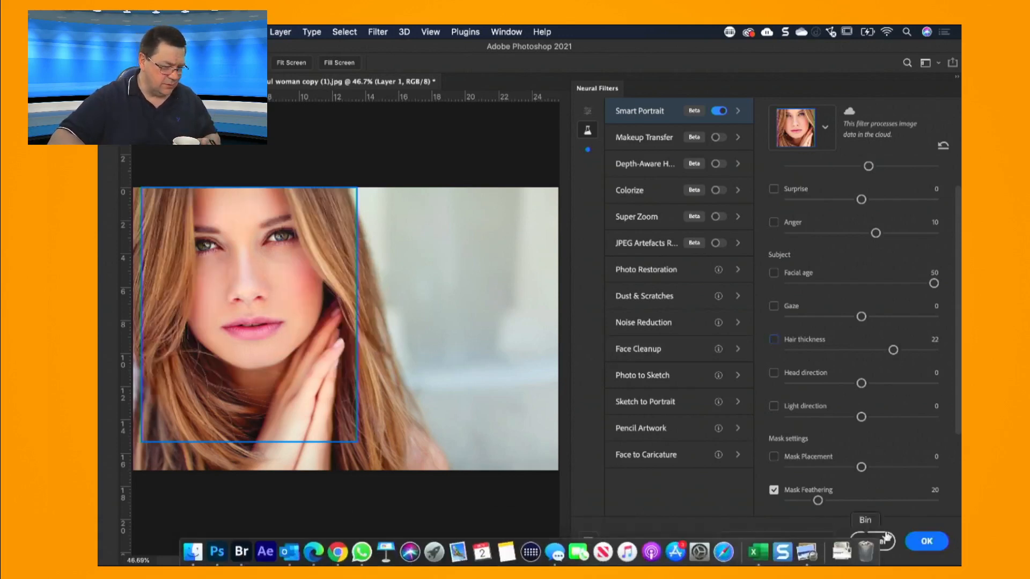
left_click(870, 543)
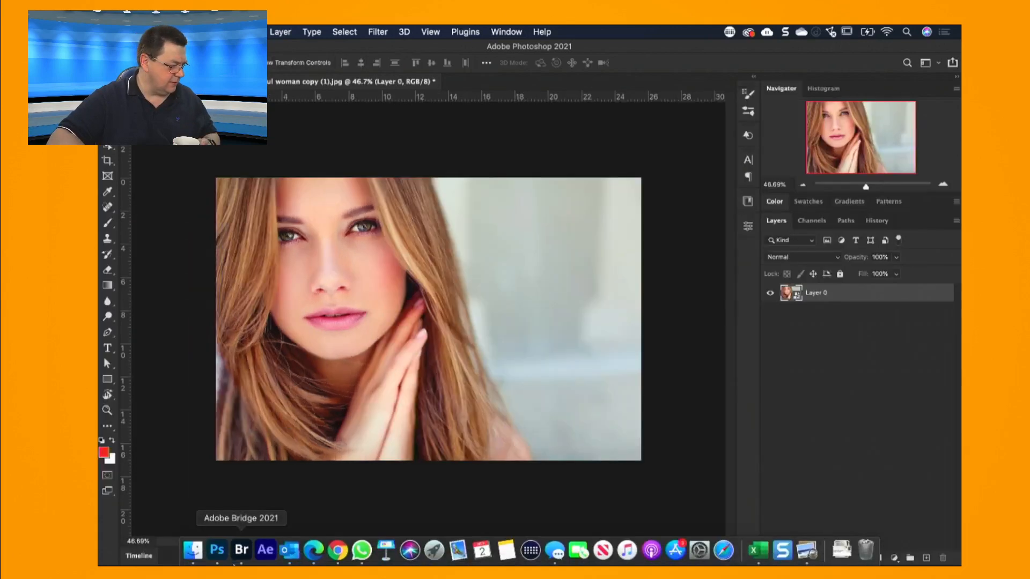
Step: Switch to Adobe Bridge and open Fotolia_102350360_Subscription_Monthly_XXL.jpg, the dark-haired woman with the necklace, in Photoshop
left_click(242, 551)
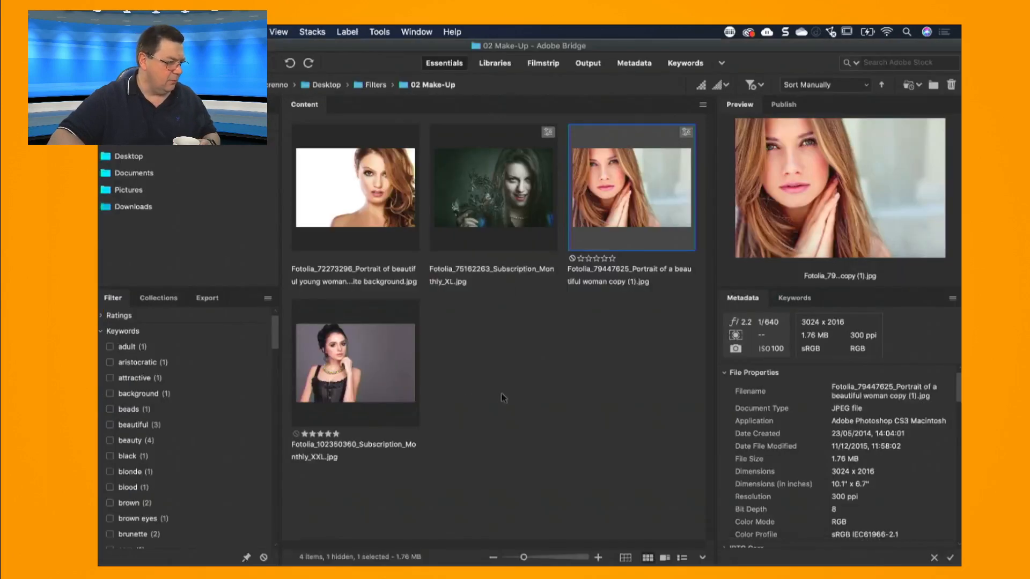
double_click(349, 355)
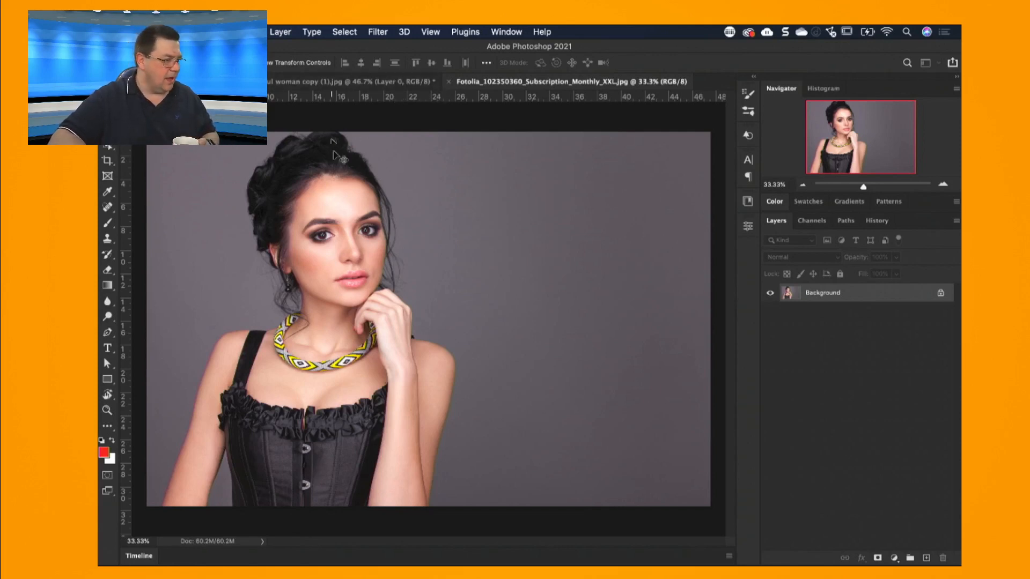
Step: Enable the beta Smart Portrait neural filter on the portrait of the dark-haired woman
left_click(377, 32)
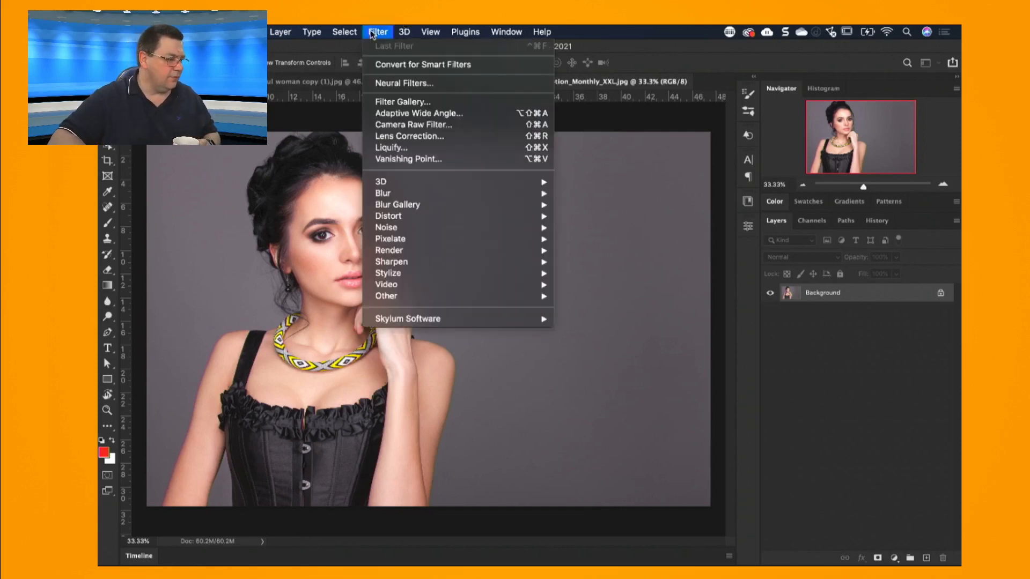
key("Return")
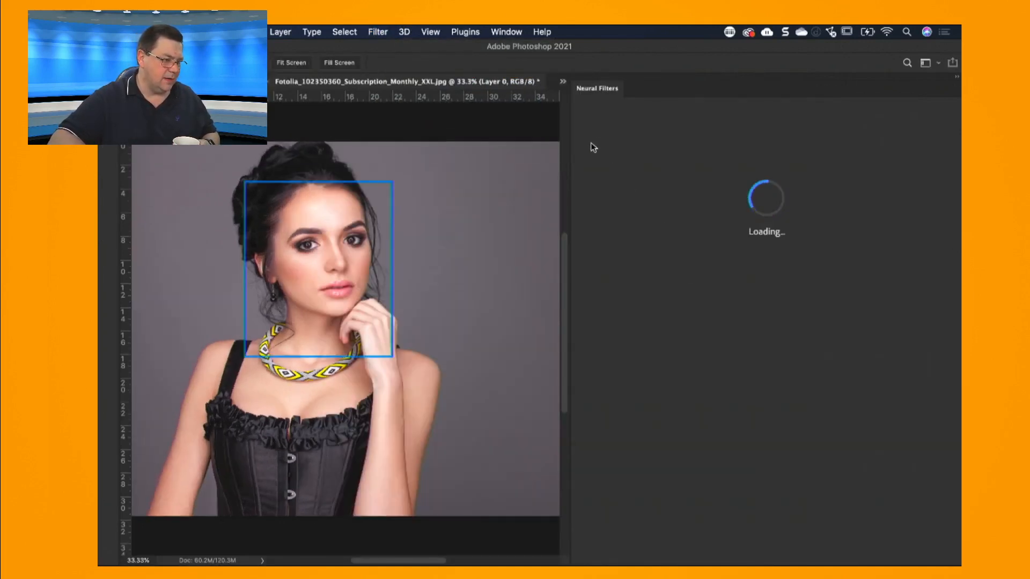
left_click(588, 135)
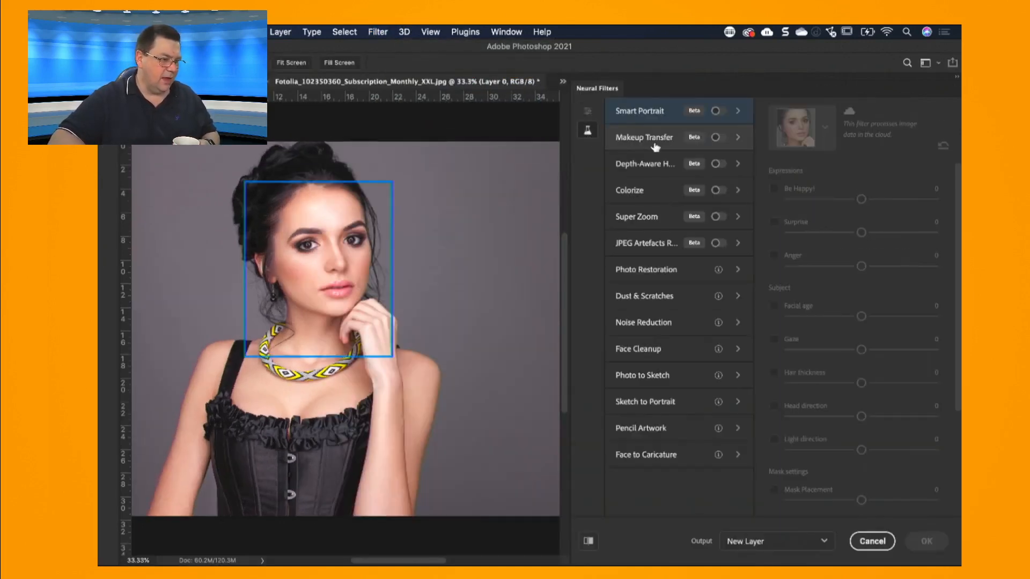
left_click(715, 111)
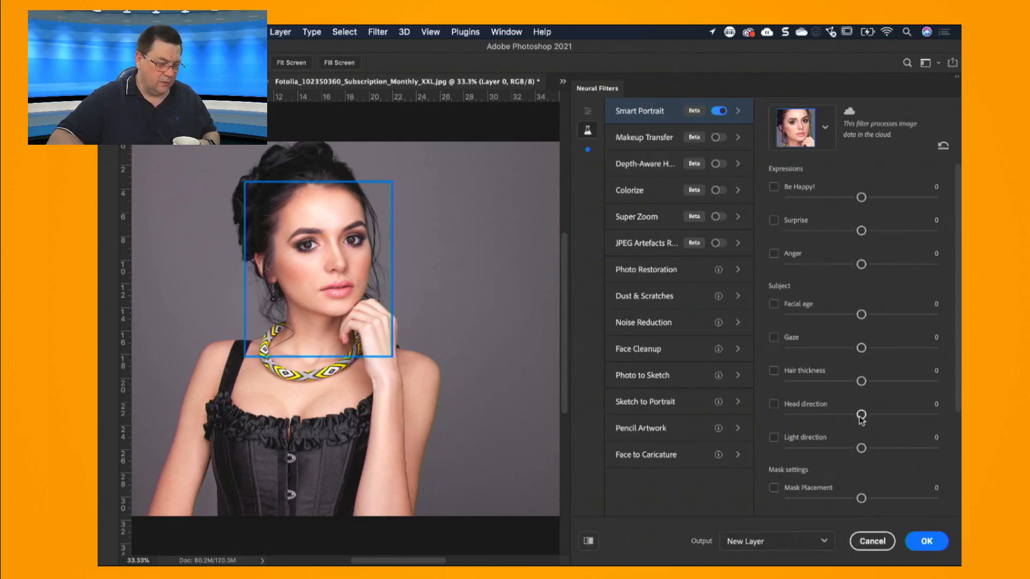
Step: Try a Head direction of 10, compare it with the original pose, and raise the value to 50
left_click_drag(861, 416, 877, 418)
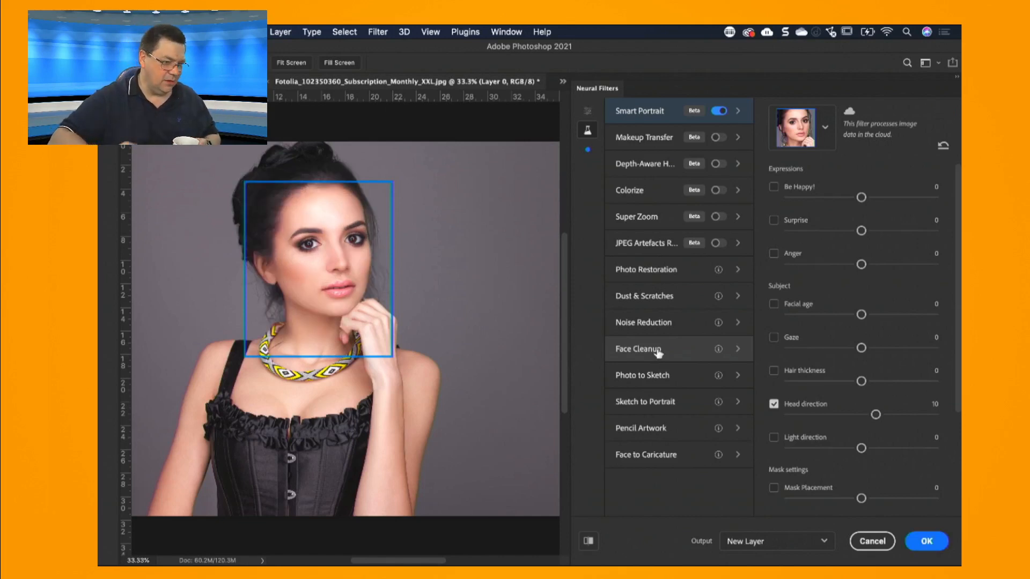
left_click(773, 404)
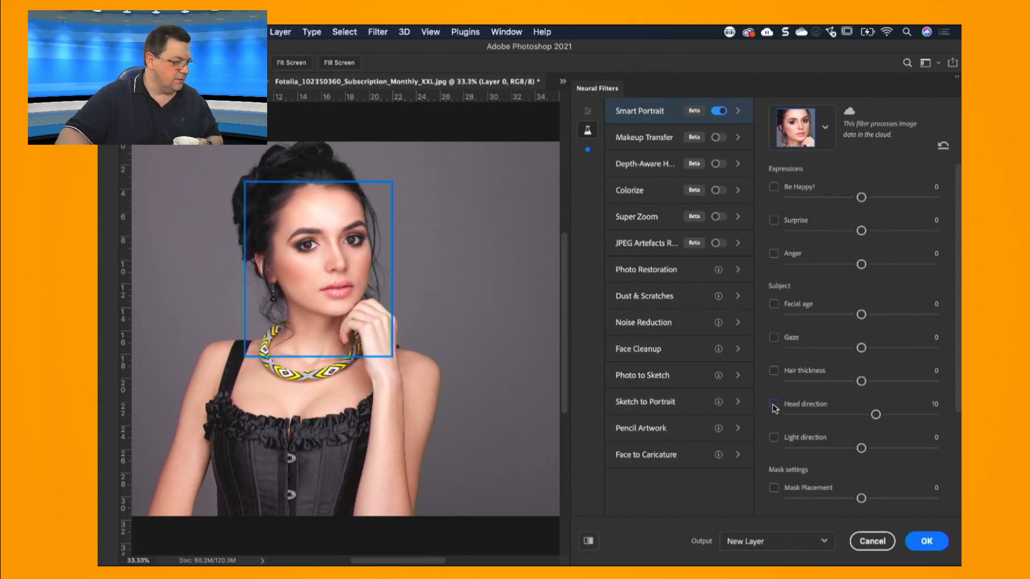
left_click(773, 404)
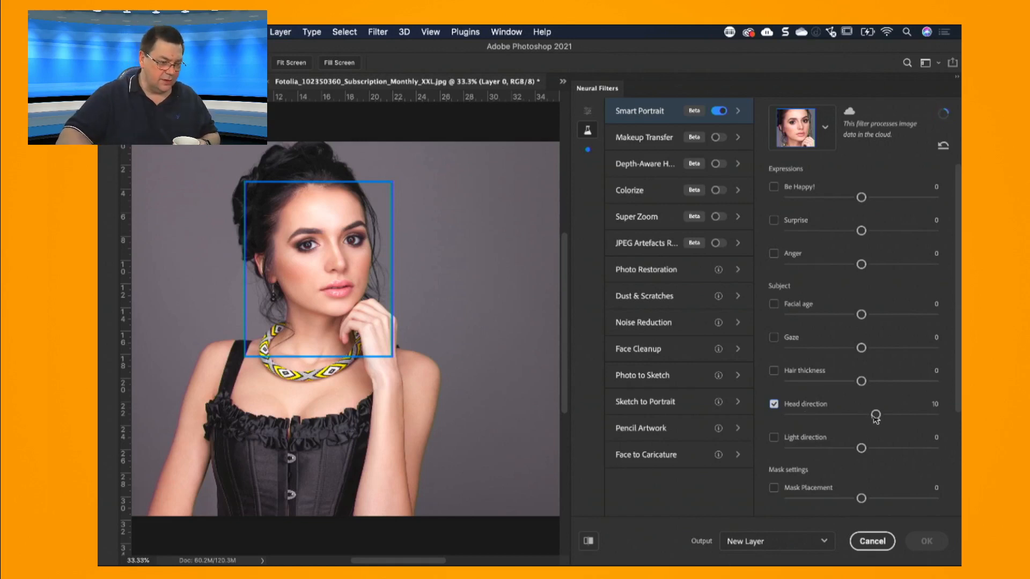
left_click_drag(876, 415, 934, 417)
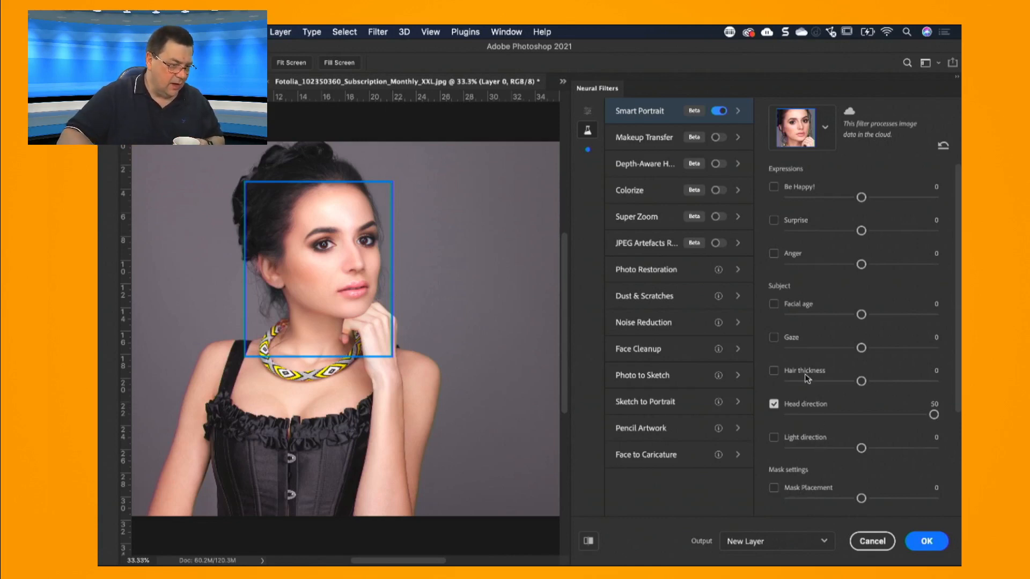
Step: Try different Gaze values on the turned head, settling on 9, and set Hair thickness to -7
scroll(809, 374, "down", 1)
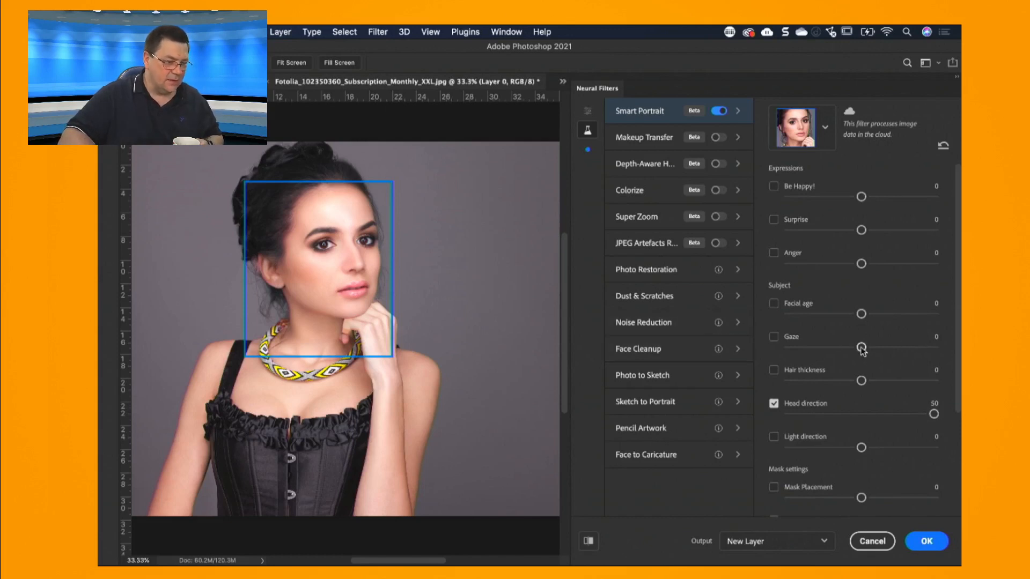
left_click_drag(862, 348, 822, 348)
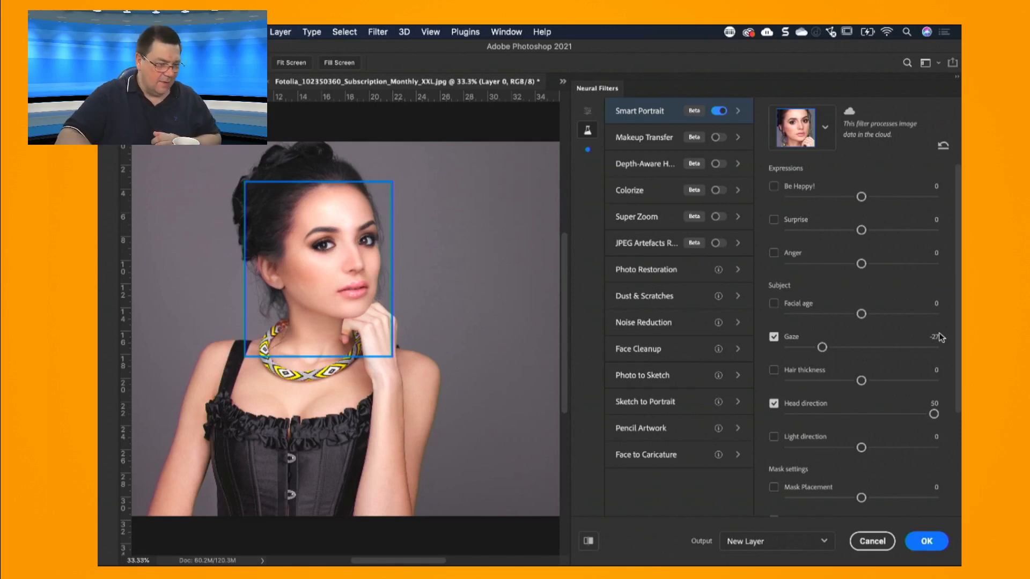
left_click_drag(822, 348, 898, 348)
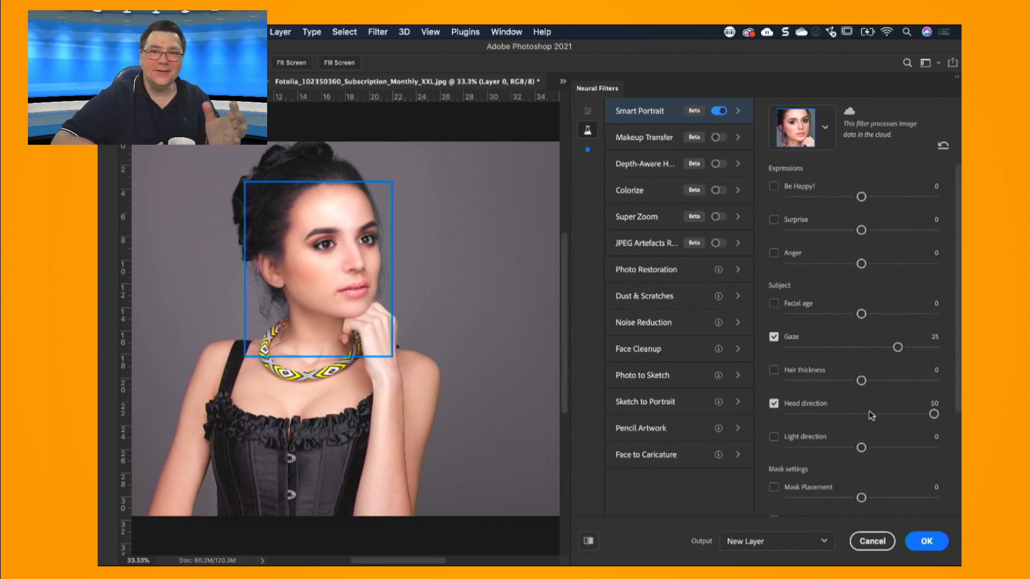
left_click(874, 347)
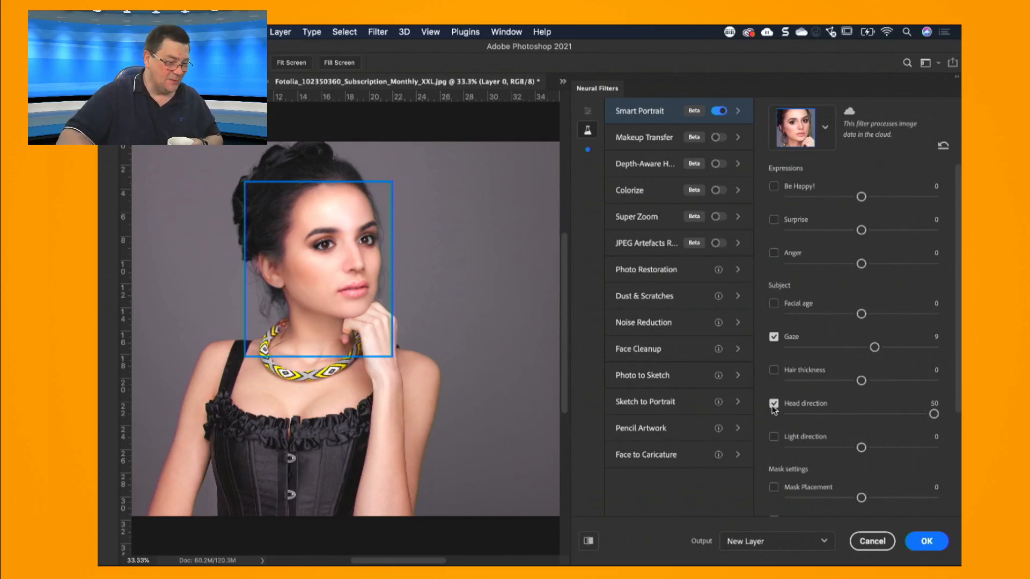
left_click_drag(861, 382, 851, 382)
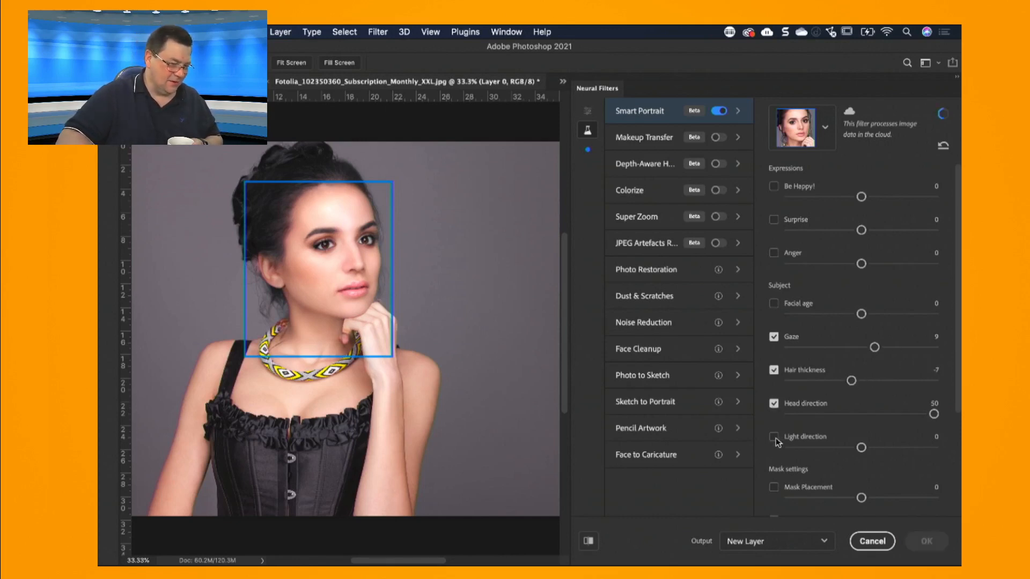
Step: Turn off the Head direction, Hair thickness and Gaze adjustments
scroll(833, 431, "down", 5)
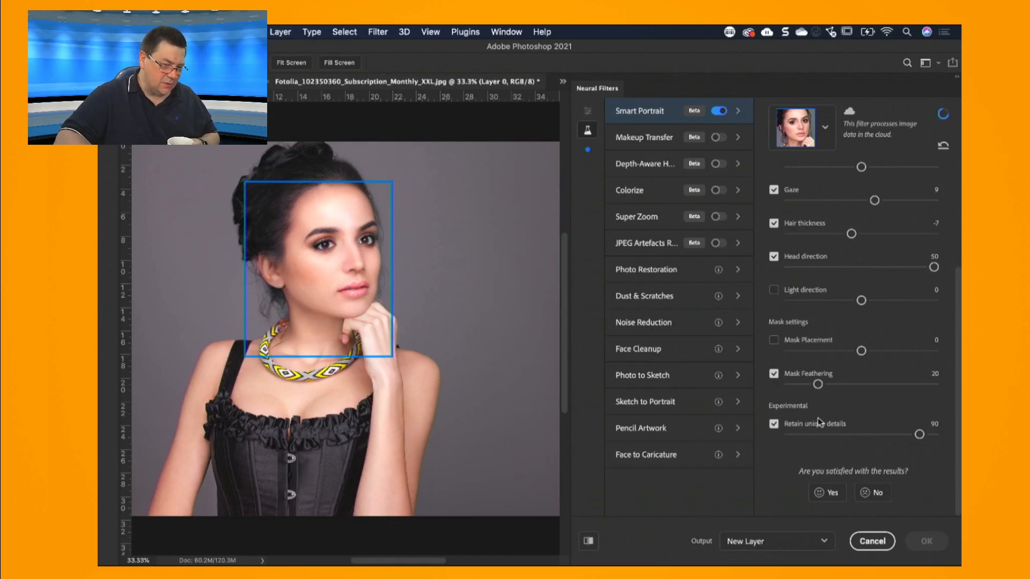
left_click(775, 257)
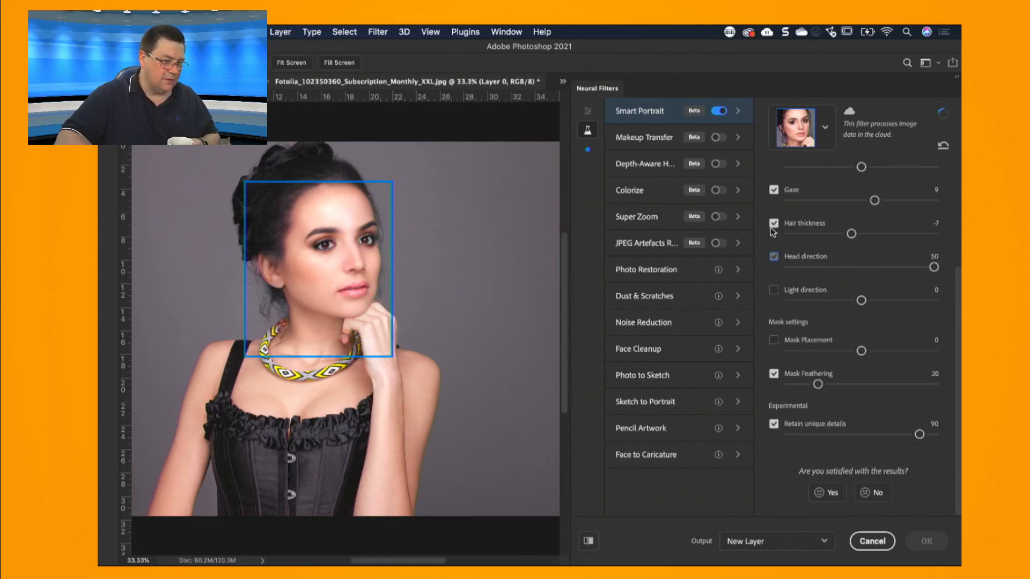
left_click(774, 222)
left_click(774, 190)
scroll(794, 244, "up", 3)
scroll(792, 252, "down", 5)
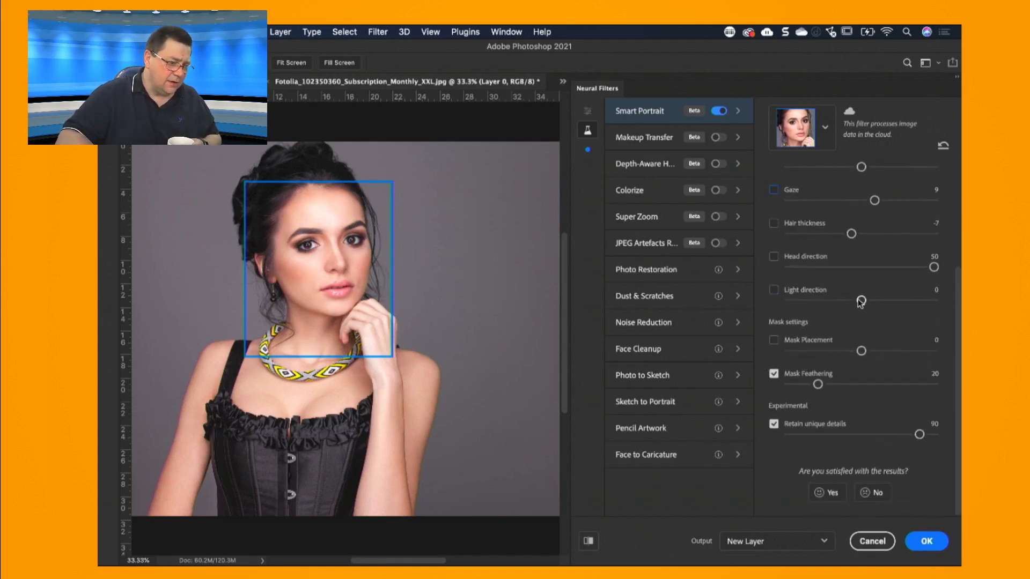
Step: Set Light direction to 50 and switch it off and on to compare the lighting on the face
left_click_drag(861, 301, 934, 301)
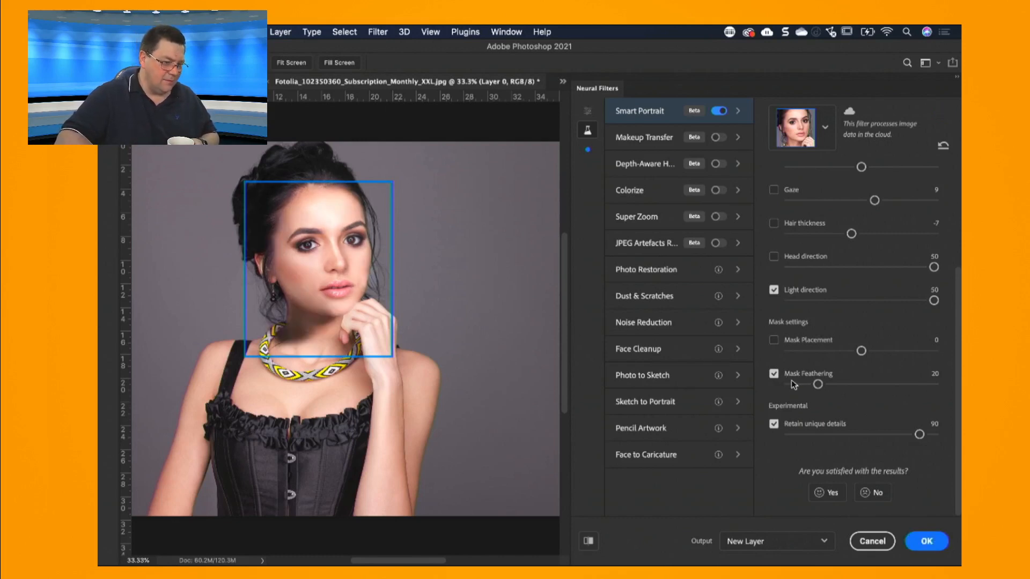
left_click(774, 290)
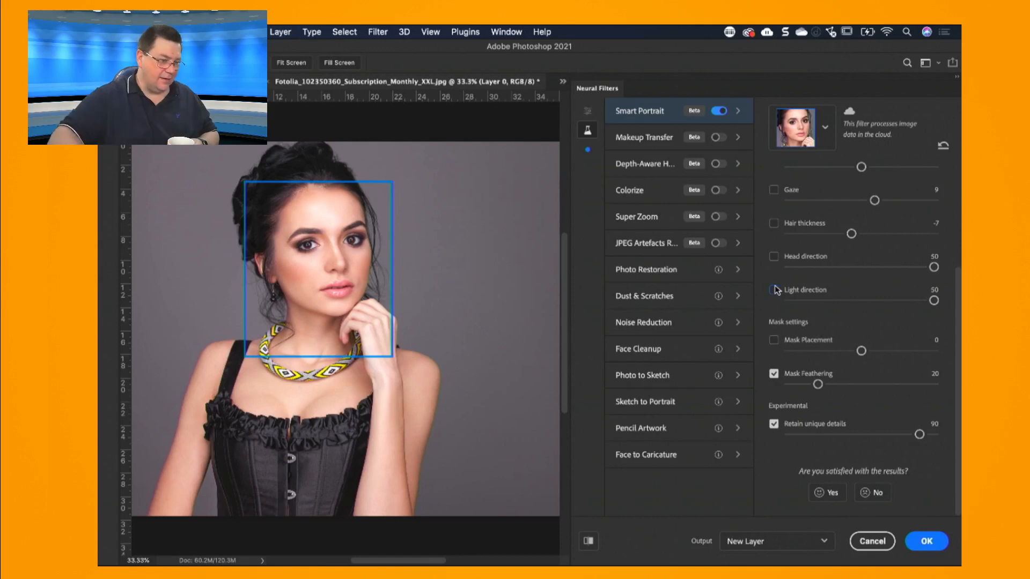
left_click(774, 291)
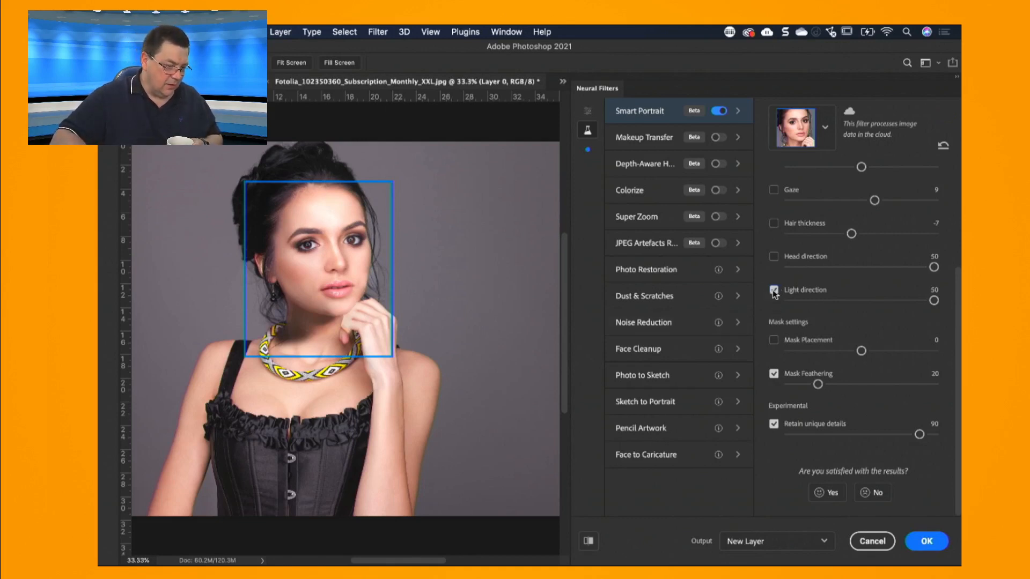
Step: Turn off the Light direction adjustment and discard the Smart Portrait changes by cancelling Neural Filters
left_click(775, 291)
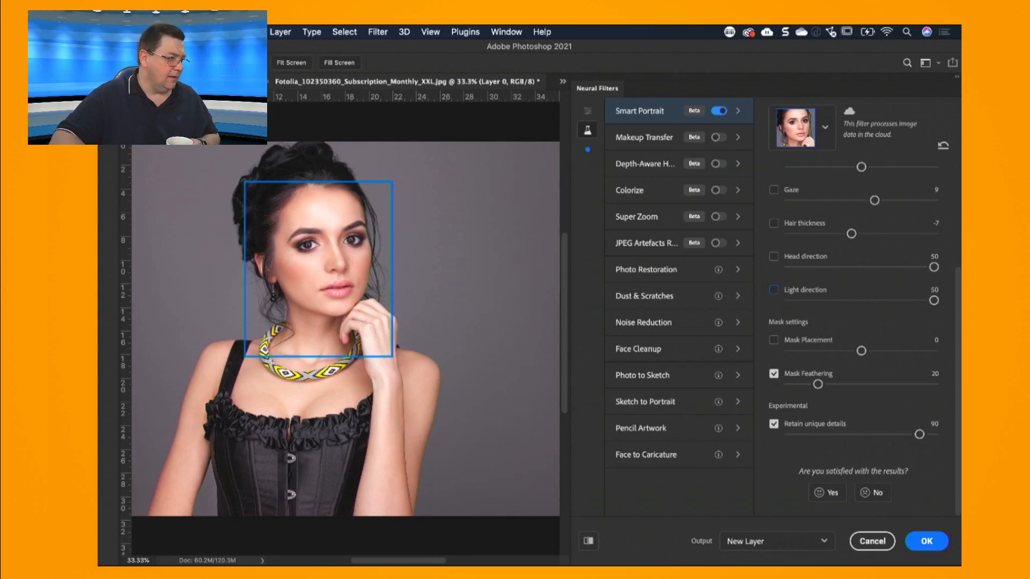
left_click(885, 548)
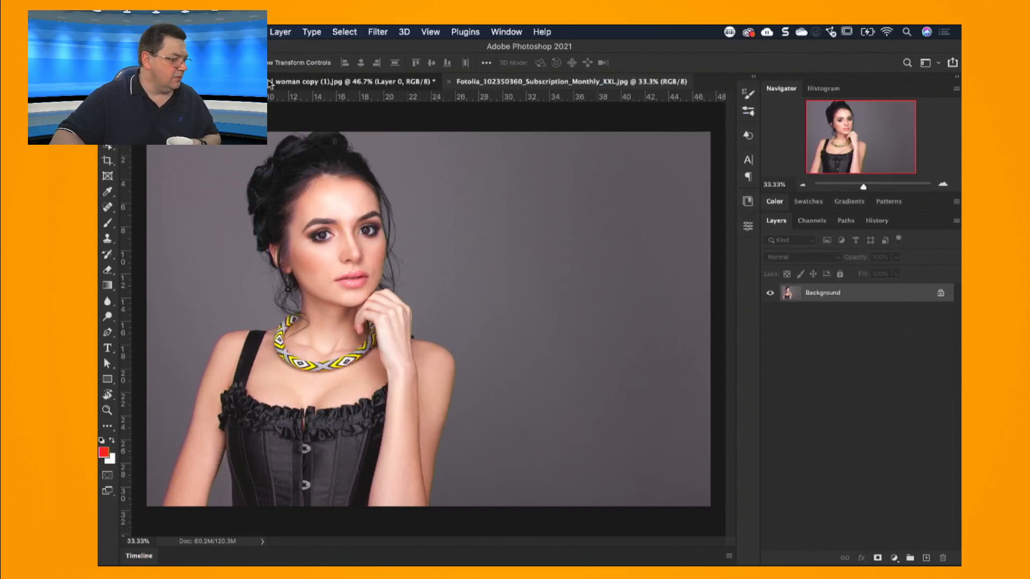
Step: Switch to the long-haired woman portrait document and enable the beta Makeup Transfer filter in Neural Filters
left_click(271, 83)
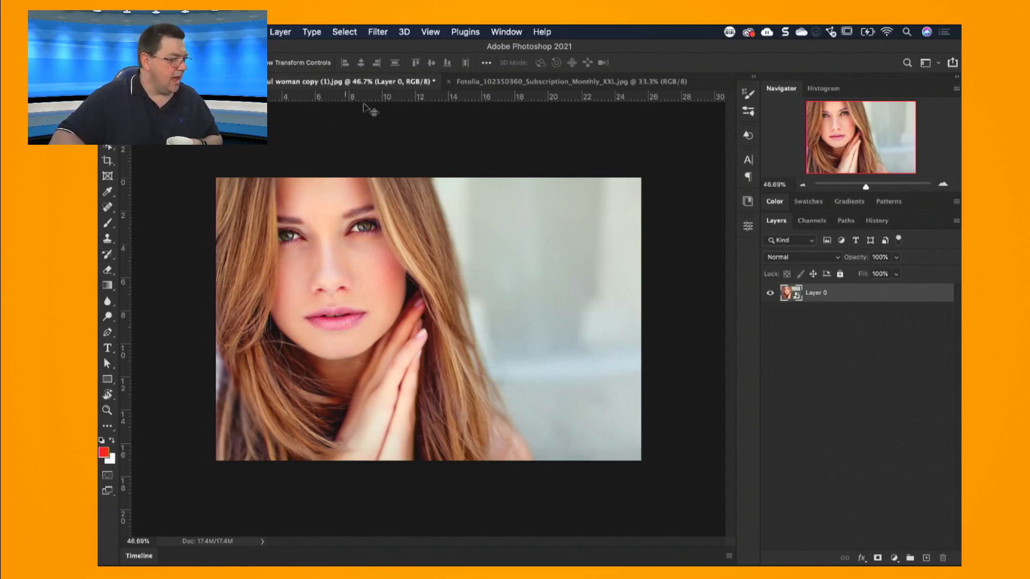
left_click(374, 34)
left_click(415, 83)
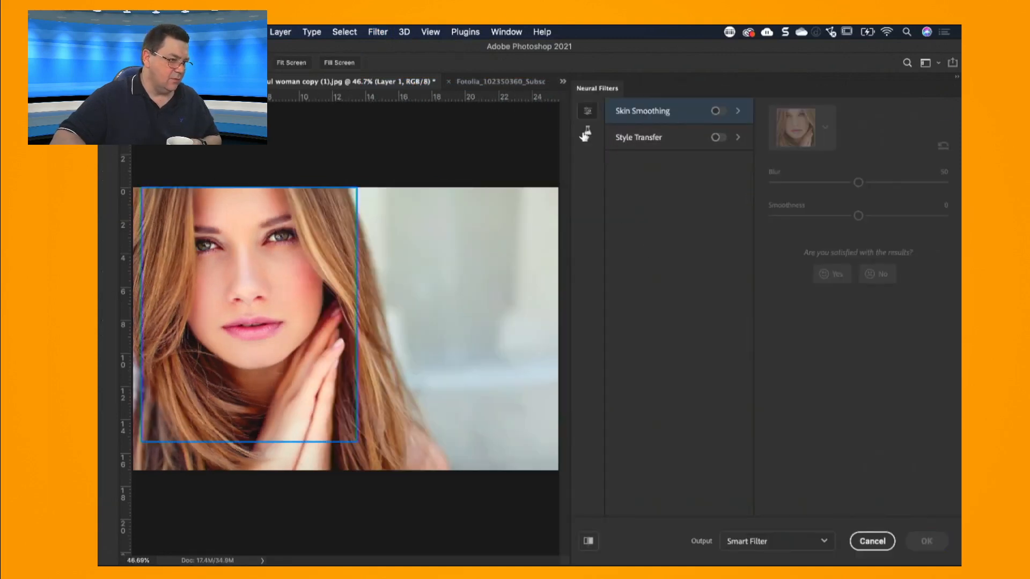
left_click(587, 133)
left_click(647, 138)
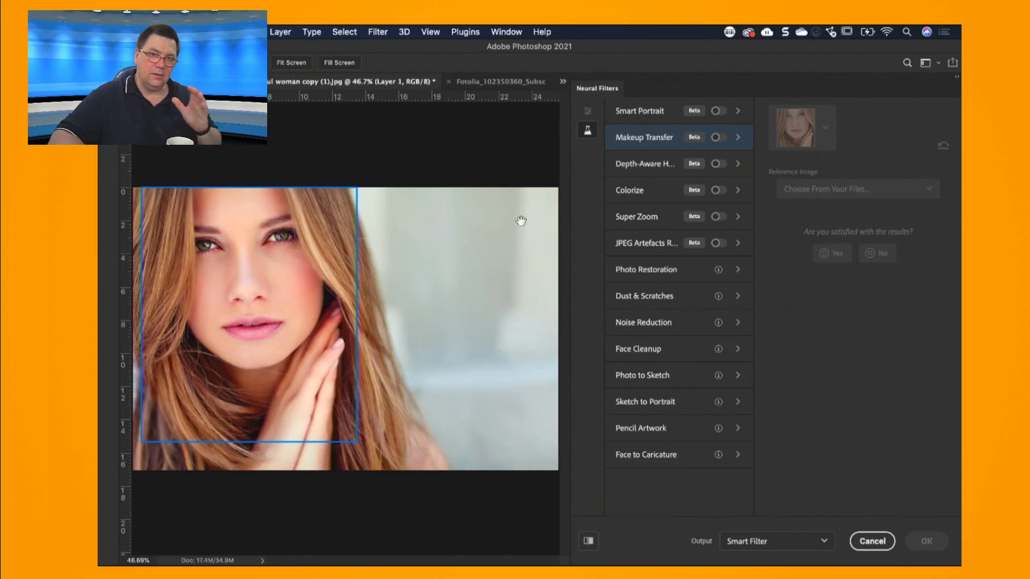
left_click(717, 138)
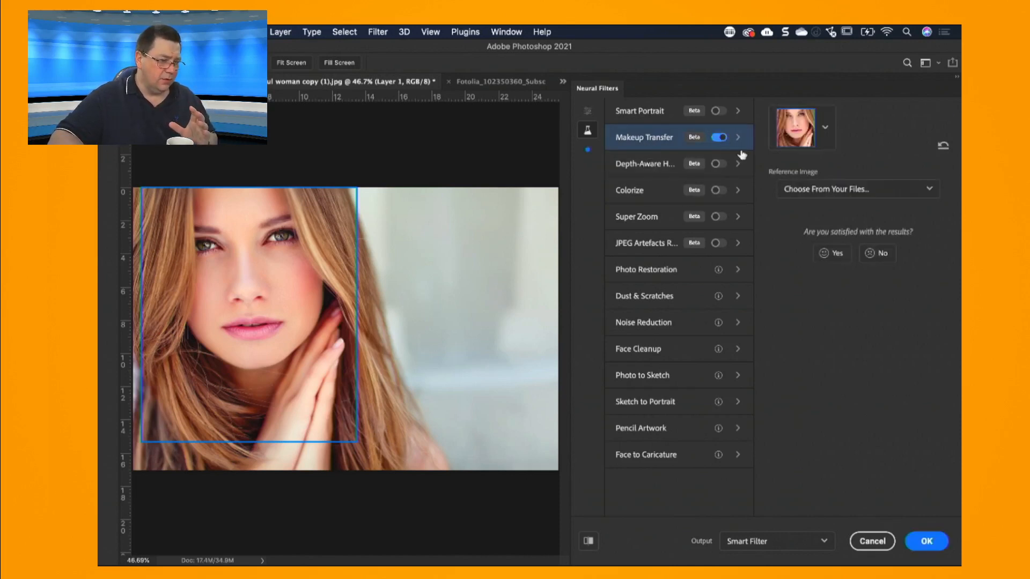
Step: Load the Fotolia_102350360 portrait from the 02 Make-Up folder as the makeup reference and compare the face with Makeup Transfer off and on
left_click(856, 194)
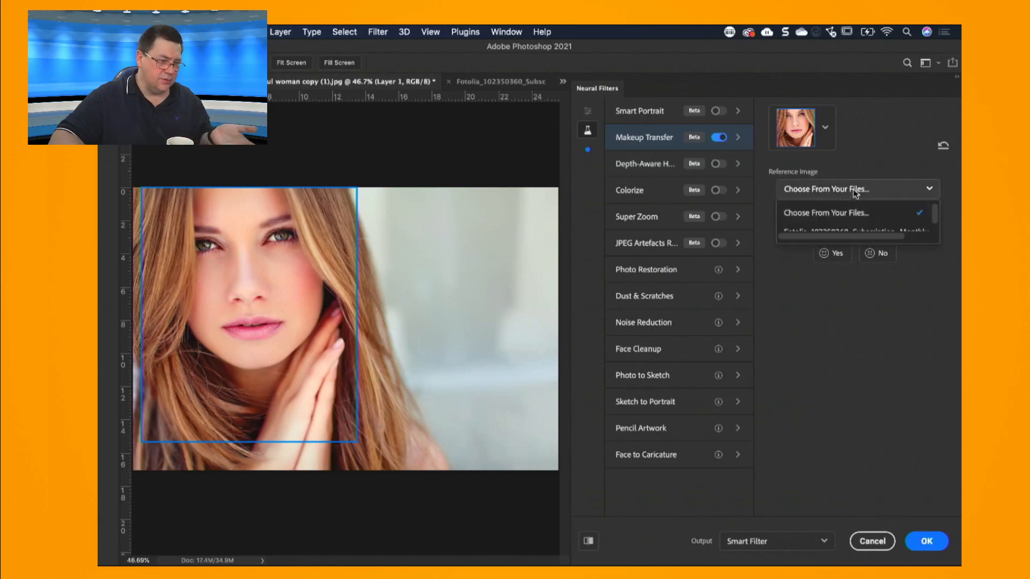
left_click(847, 214)
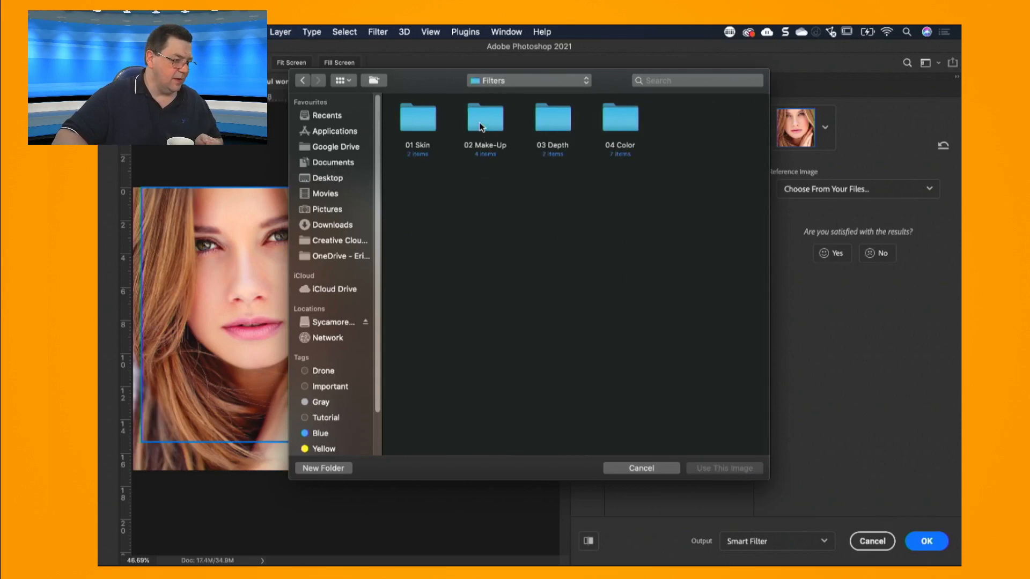
double_click(482, 126)
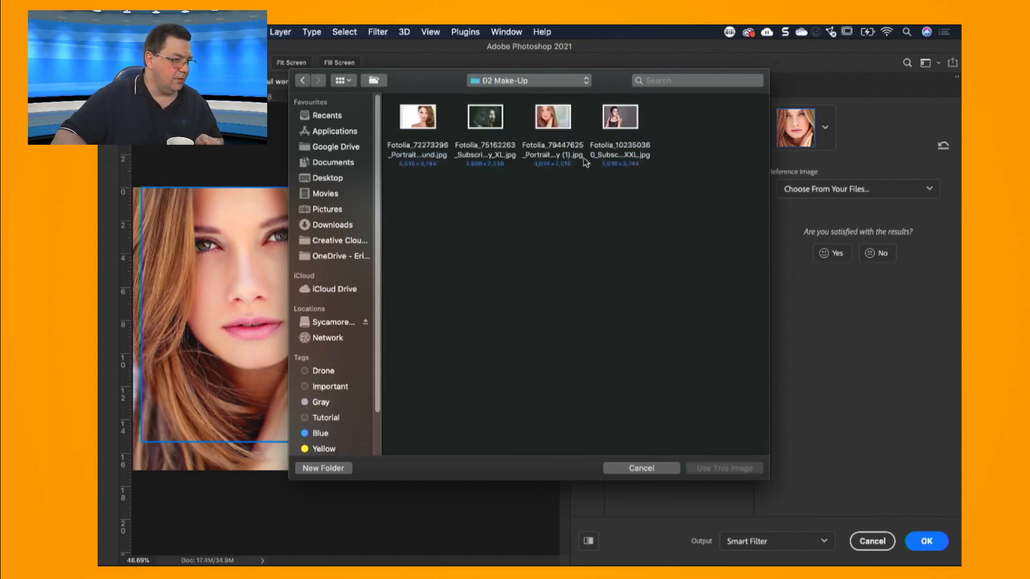
left_click(602, 124)
left_click(703, 469)
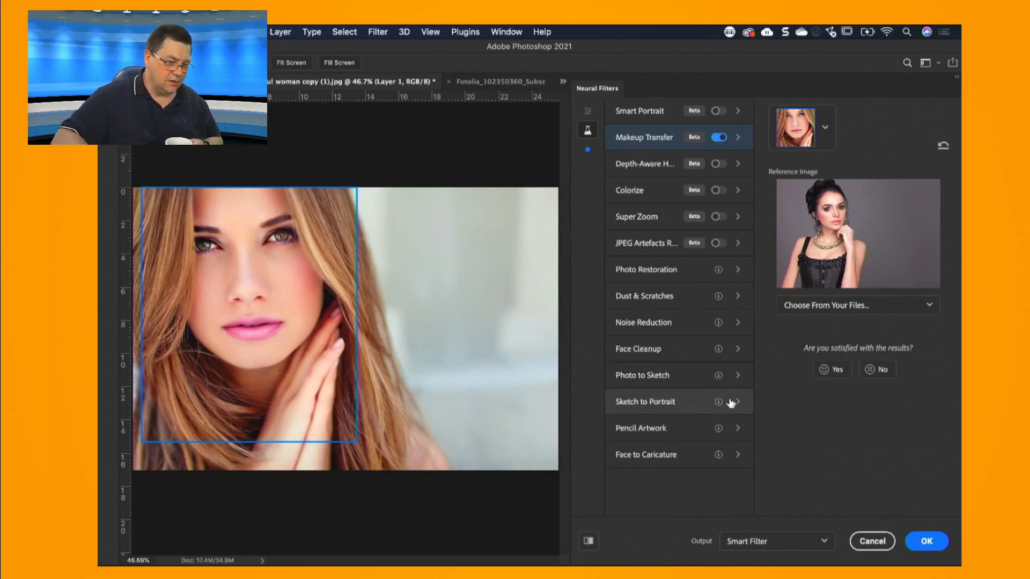
left_click(718, 139)
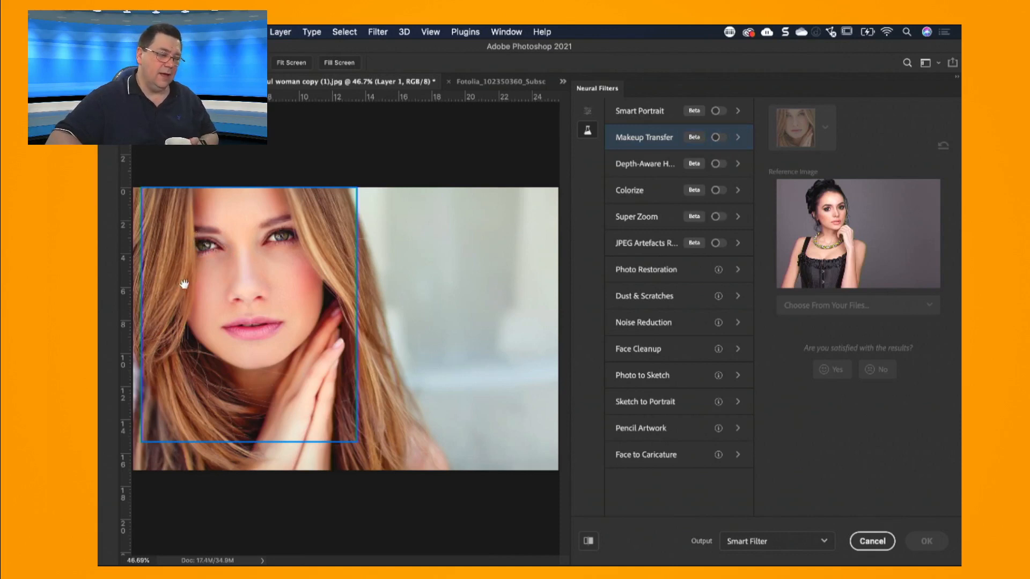
left_click(716, 137)
Step: Try the dark Fotolia_75162263 portrait as the makeup reference, compare it with the original face and discard the Makeup Transfer
left_click(845, 305)
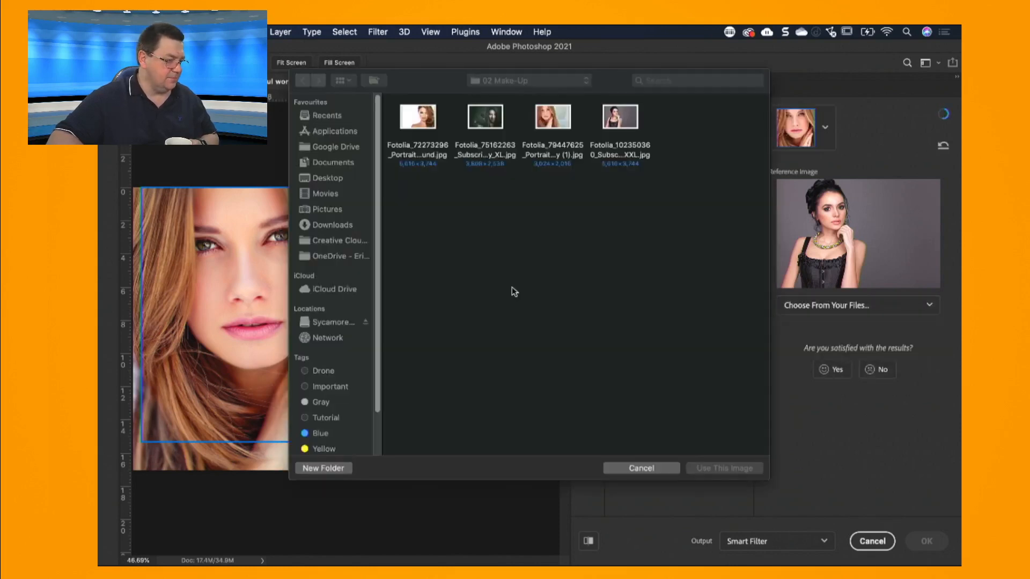
double_click(485, 122)
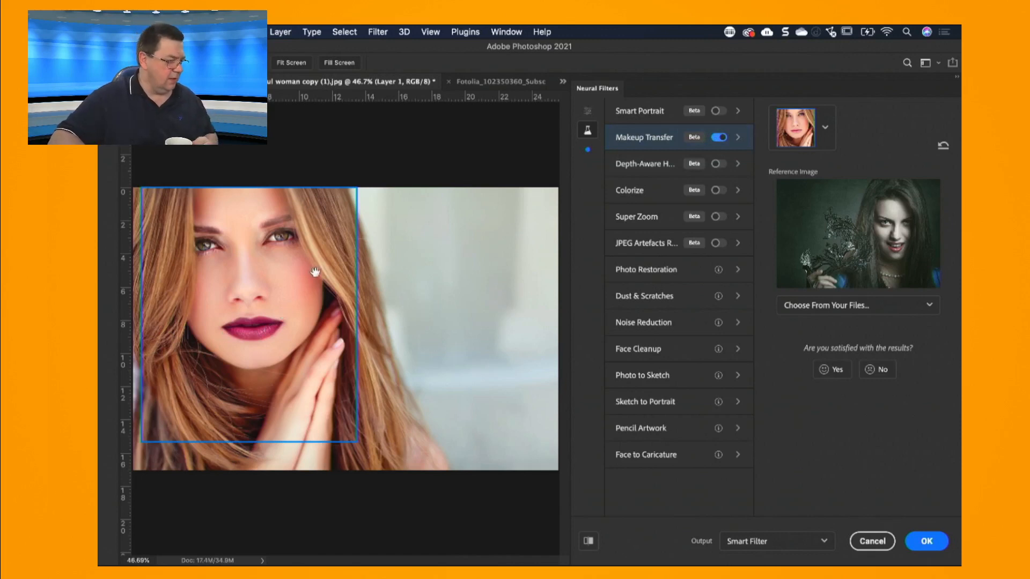
left_click(718, 138)
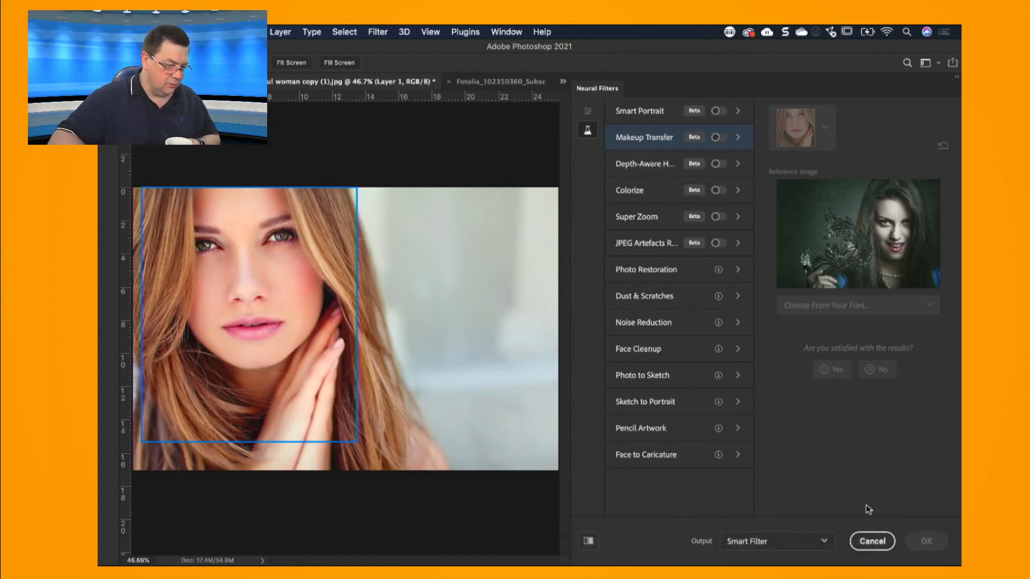
left_click(854, 543)
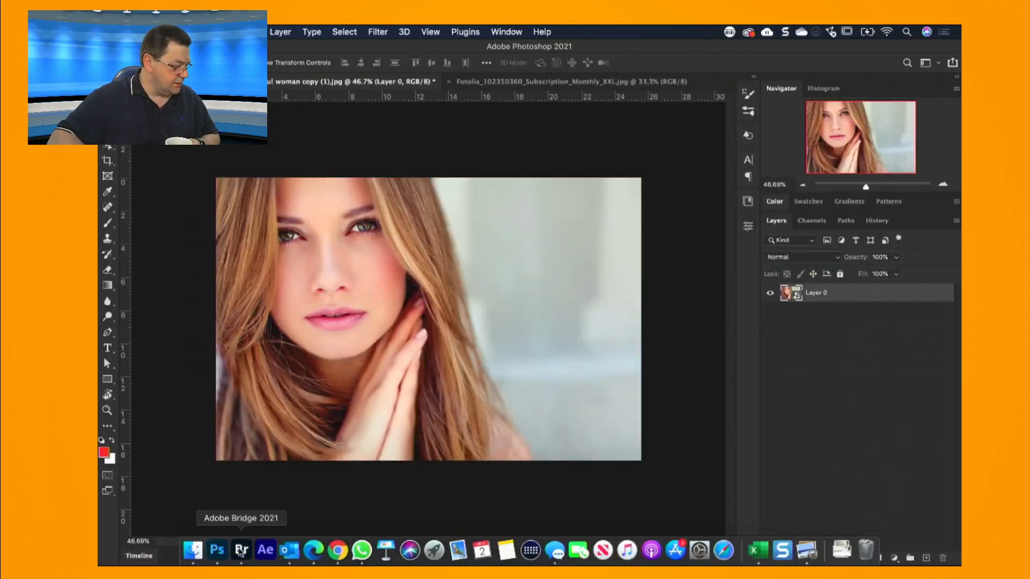
Step: Switch to Adobe Bridge and open 01 Avenue.jpg from the 03 Depth folder inside Filters
left_click(245, 554)
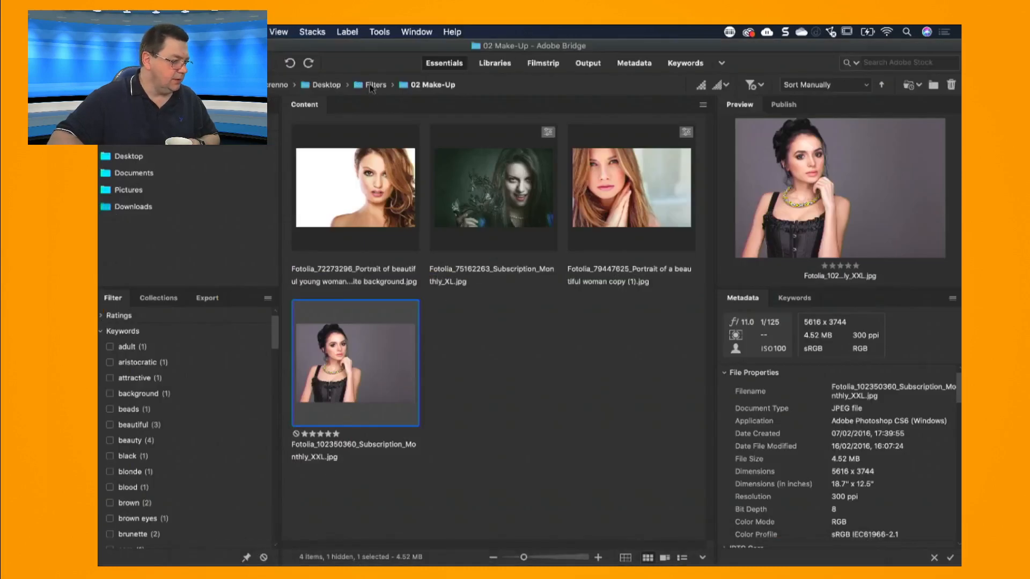
left_click(372, 87)
double_click(601, 200)
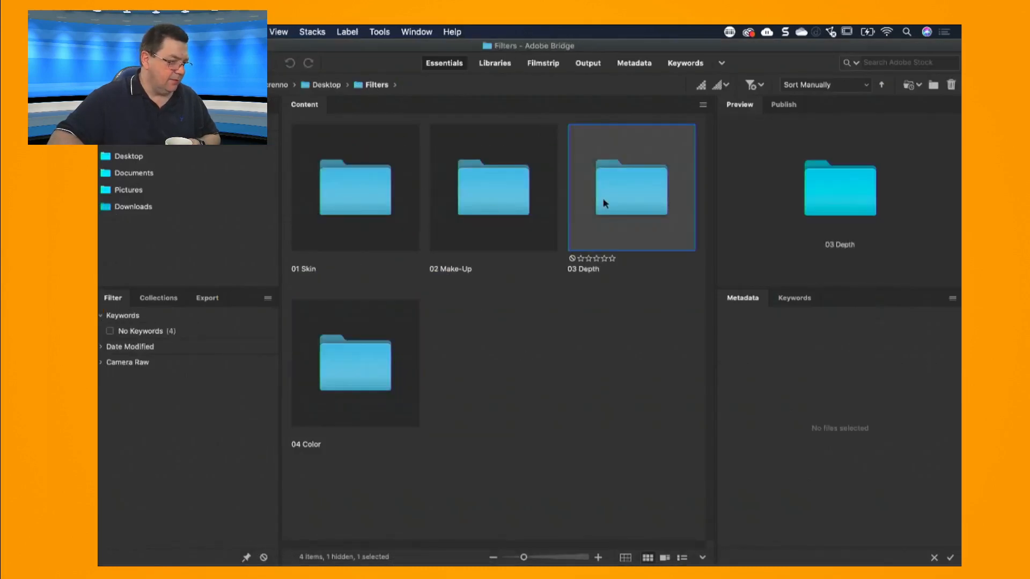
left_click(360, 207)
double_click(359, 206)
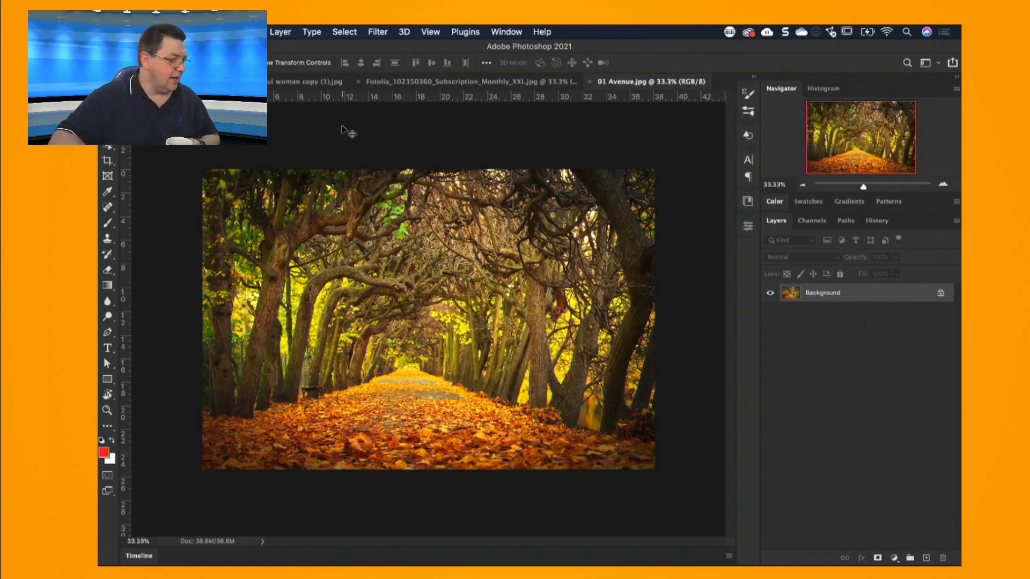
Step: Enable the beta Depth-Aware Haze neural filter on the avenue photo and set Haze to 100
left_click(375, 32)
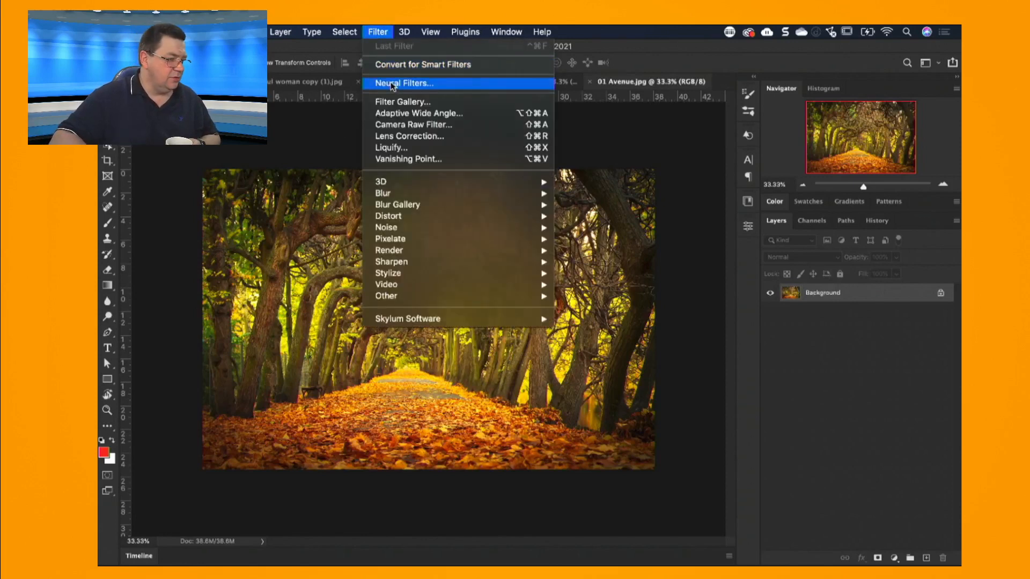
left_click(400, 81)
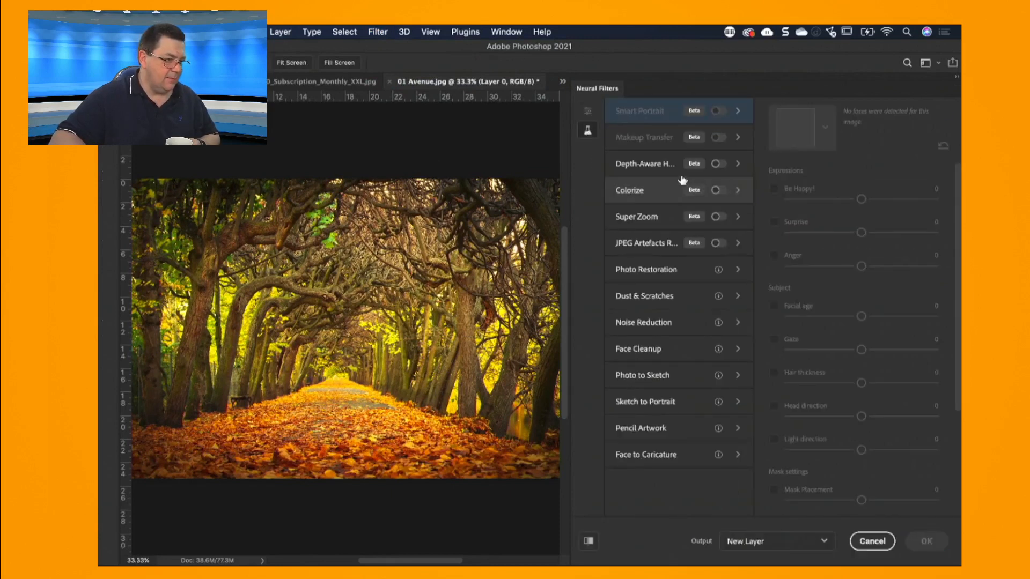
left_click(709, 163)
left_click(717, 163)
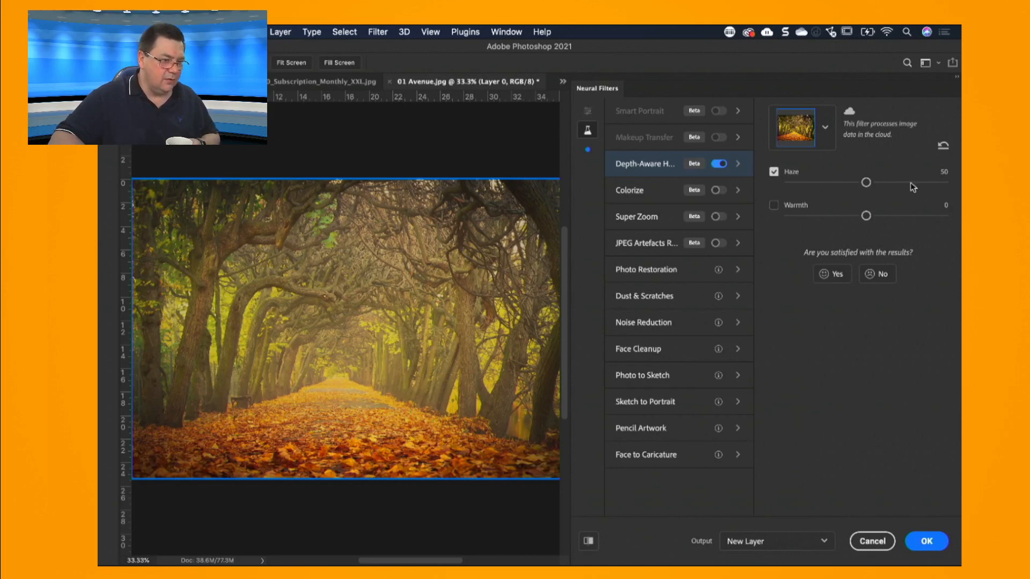
left_click(942, 184)
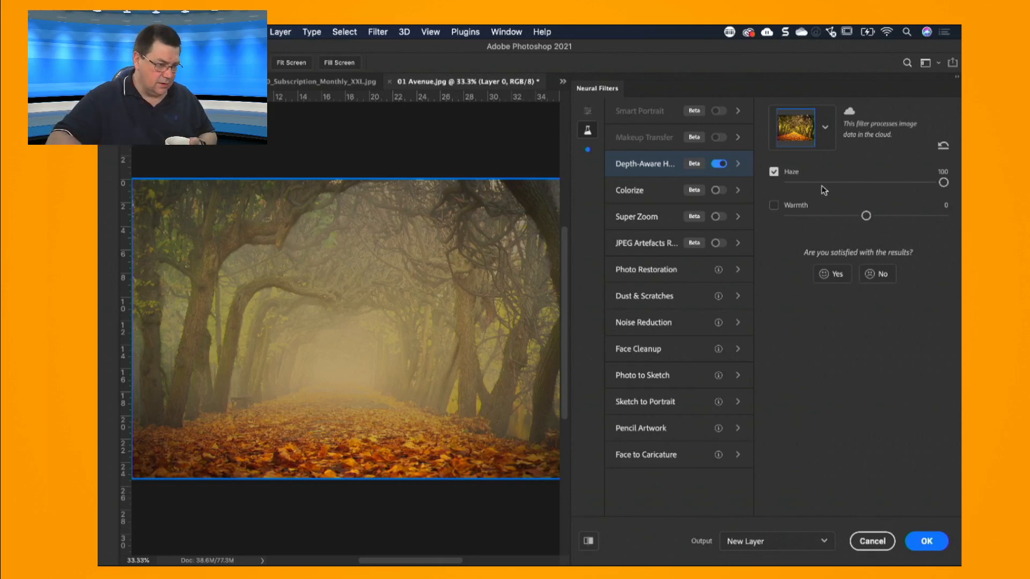
Step: Try a Warmth of 28 on the haze and turn the Warmth adjustment off again
left_click(774, 206)
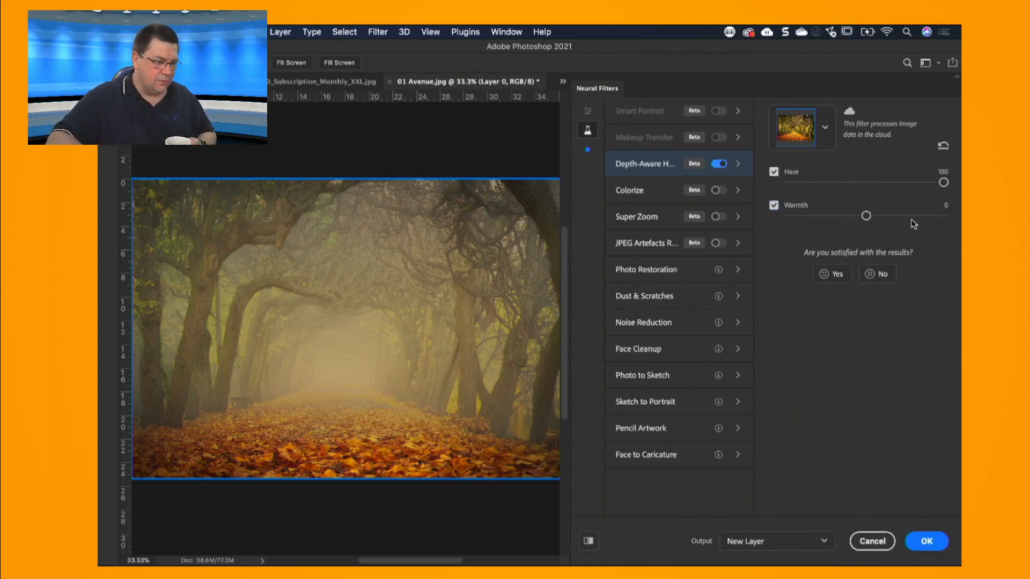
left_click(910, 216)
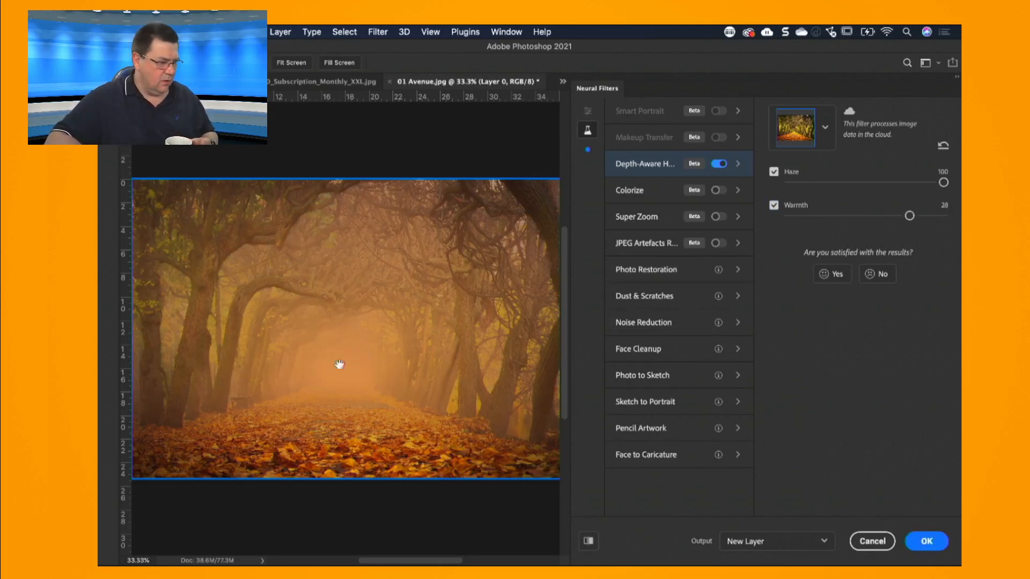
left_click(774, 206)
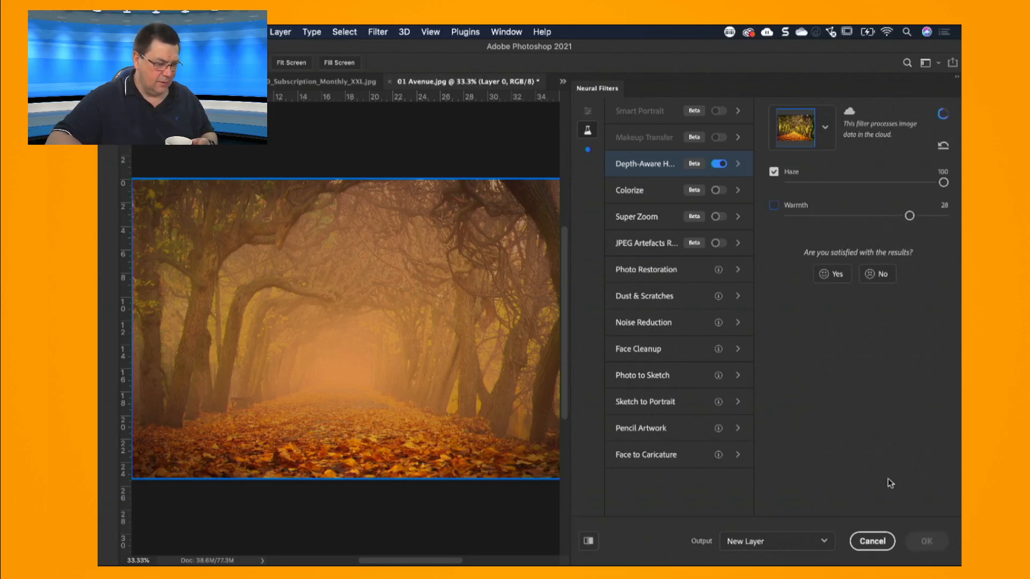
Step: Set the Neural Filters output to Smart Filter and apply the haze to the avenue photo
left_click(803, 542)
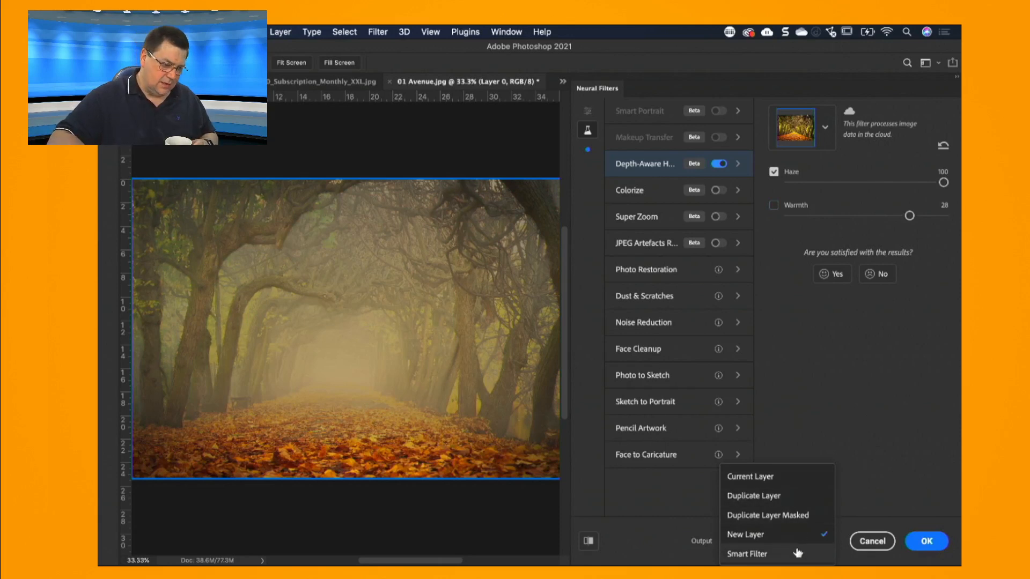
left_click(771, 556)
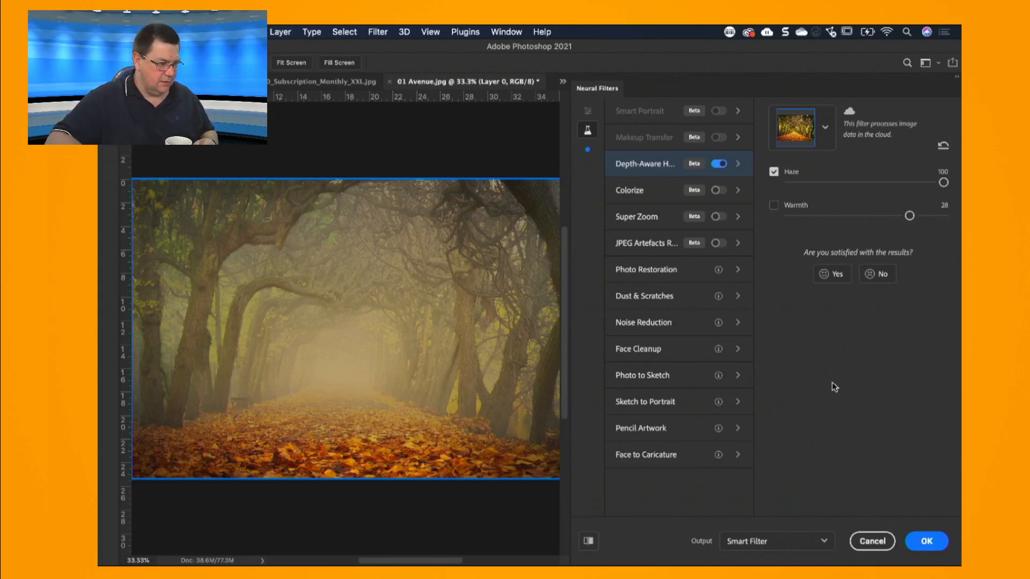
left_click(920, 543)
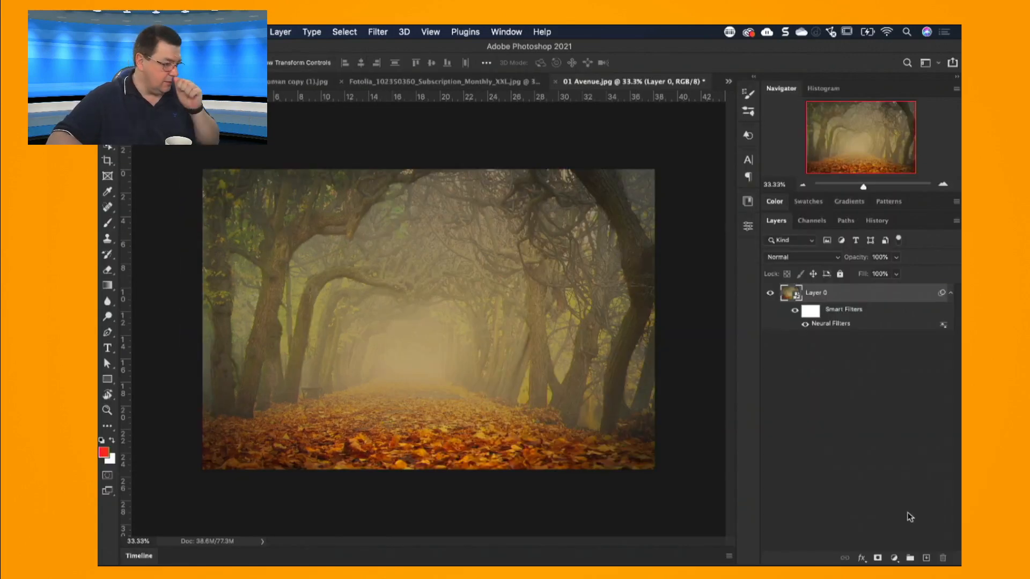
Step: Open the hazy avenue layer in the Camera Raw Filter, try a Dehaze of +4 and reset it to 0
left_click(376, 33)
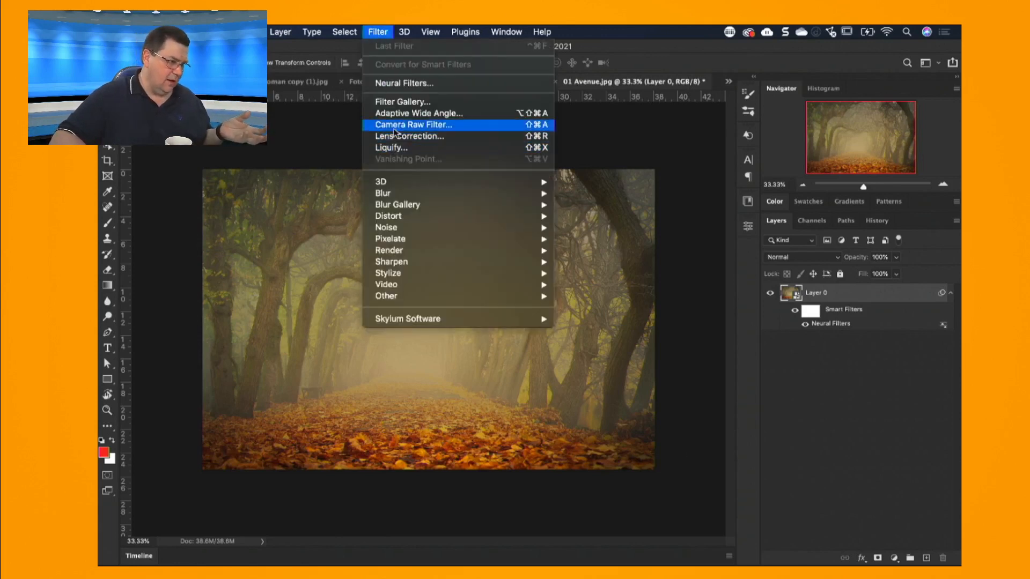
left_click(394, 129)
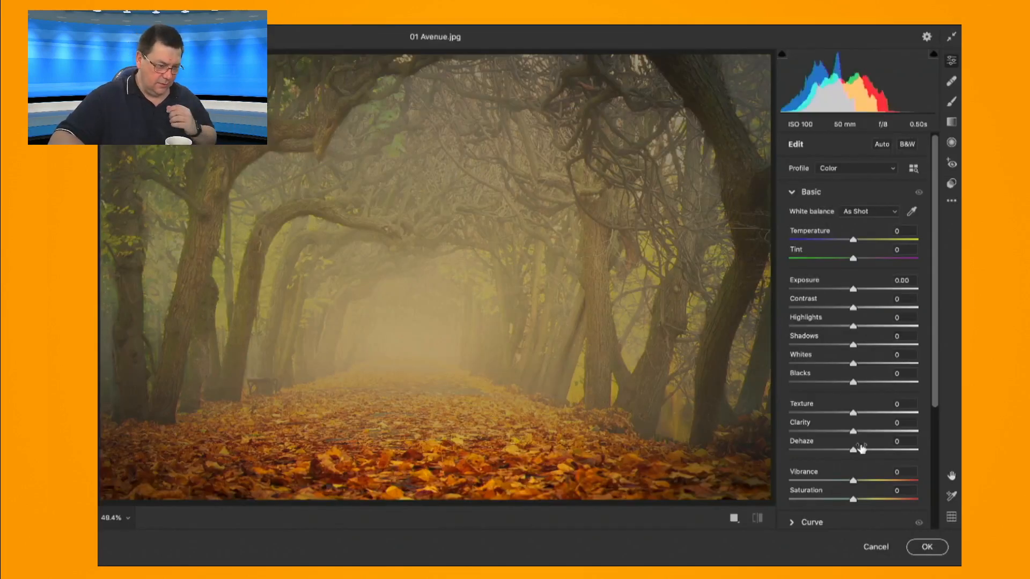
scroll(860, 435, "down", 1)
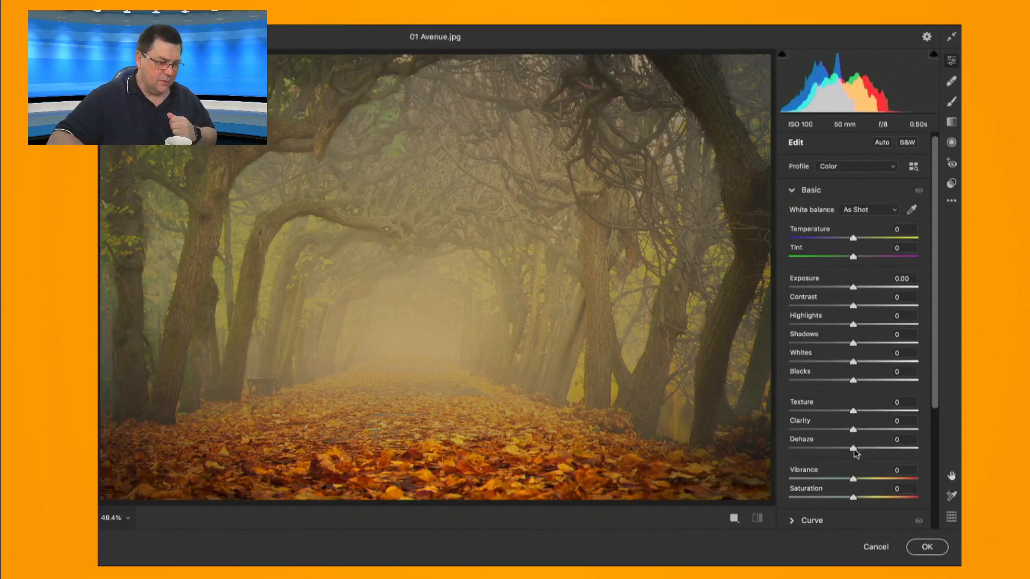
mouse_move(855, 452)
left_mouse_down()
mouse_move(816, 450)
mouse_move(876, 455)
mouse_move(788, 453)
mouse_move(869, 457)
mouse_move(858, 452)
left_mouse_up()
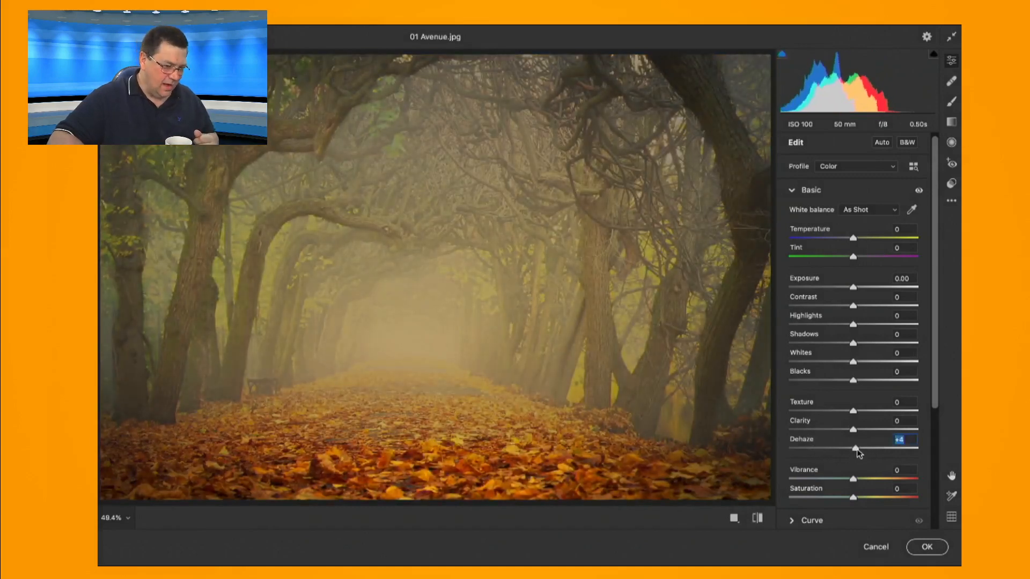
double_click(856, 447)
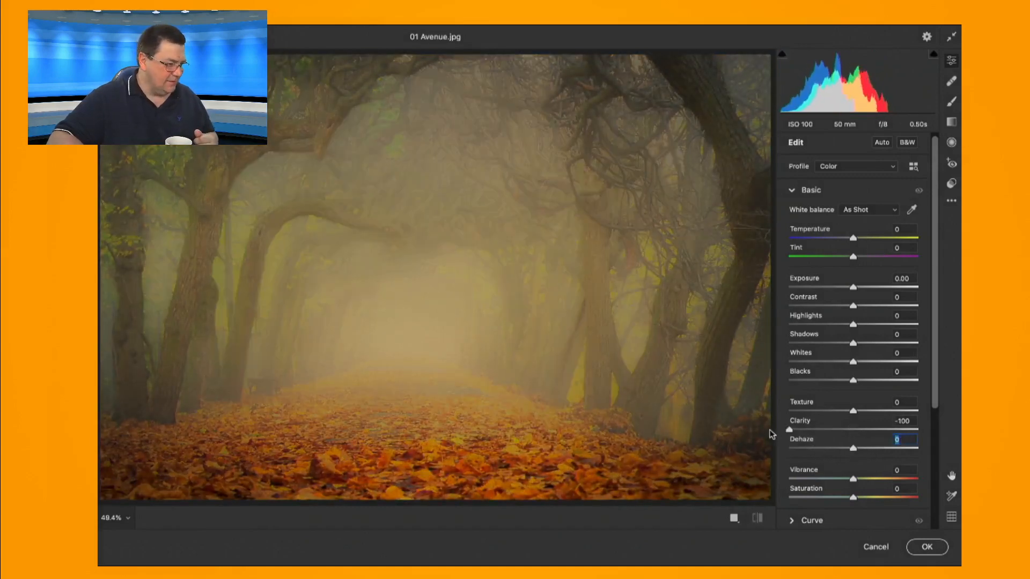
Step: Set Clarity to +4, Vibrance to +35 and Saturation to -8 for the avenue photo
left_click_drag(854, 431, 856, 440)
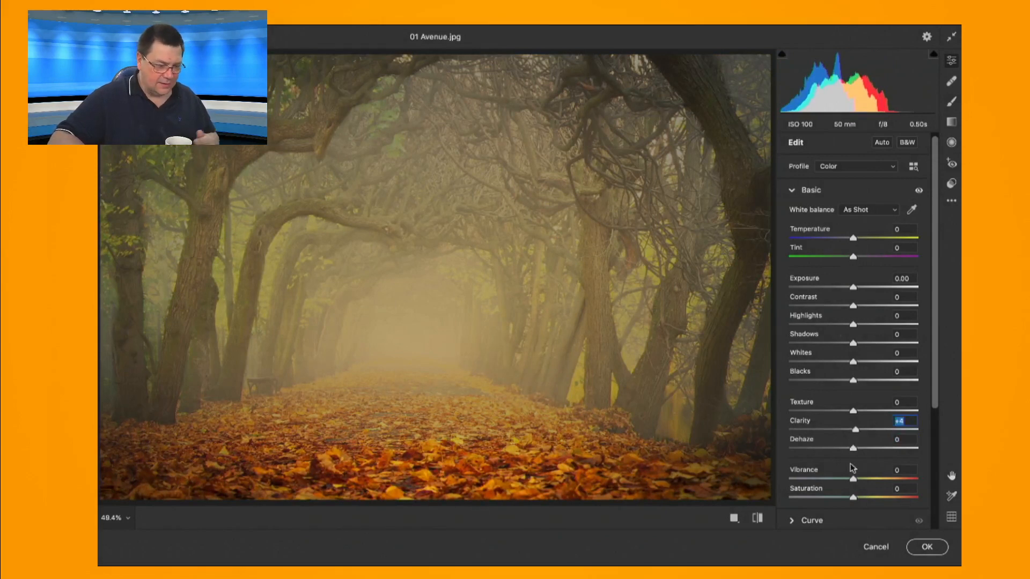
mouse_move(853, 480)
left_mouse_down()
mouse_move(876, 480)
mouse_move(848, 498)
left_mouse_up()
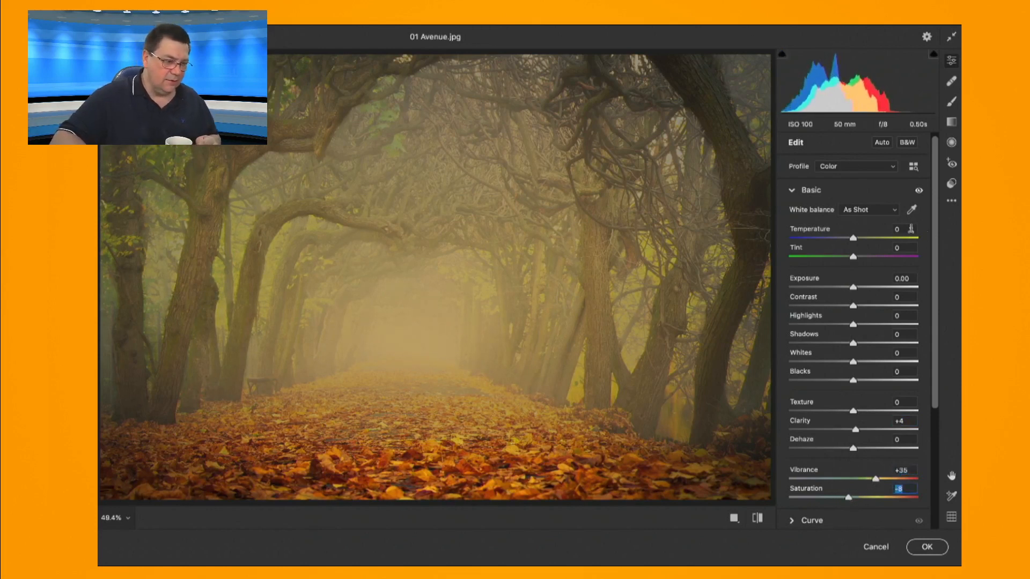
Step: Darken the edges of the avenue photo with a negative Vignetting effect and apply the Camera Raw Filter
left_click(792, 191)
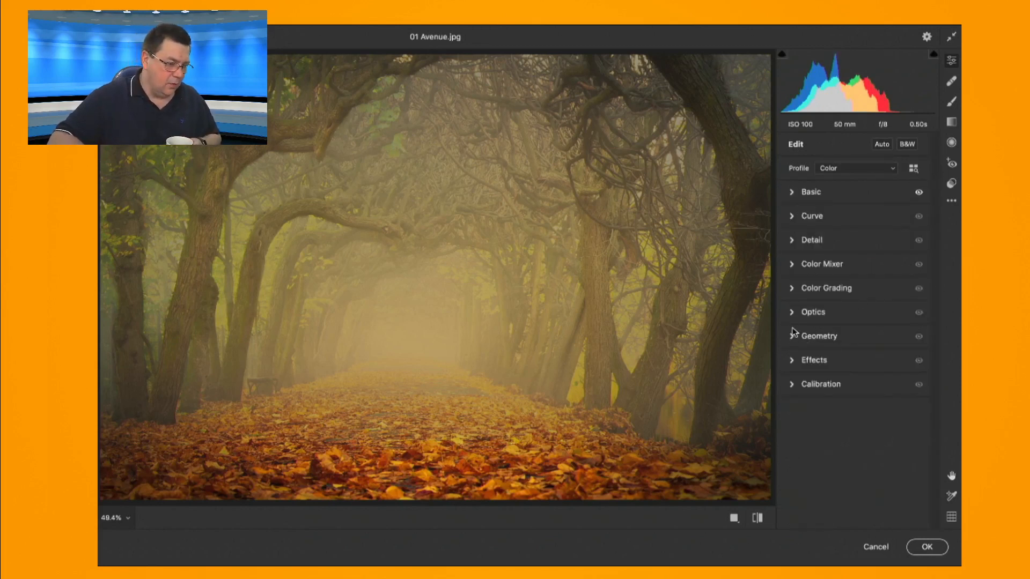
left_click(792, 360)
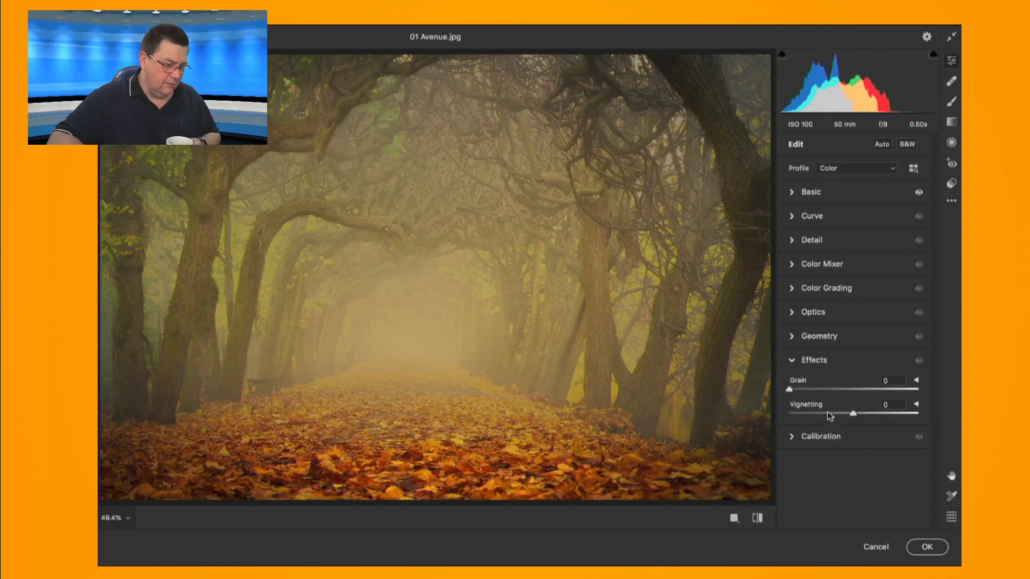
left_click(828, 413)
left_click(920, 548)
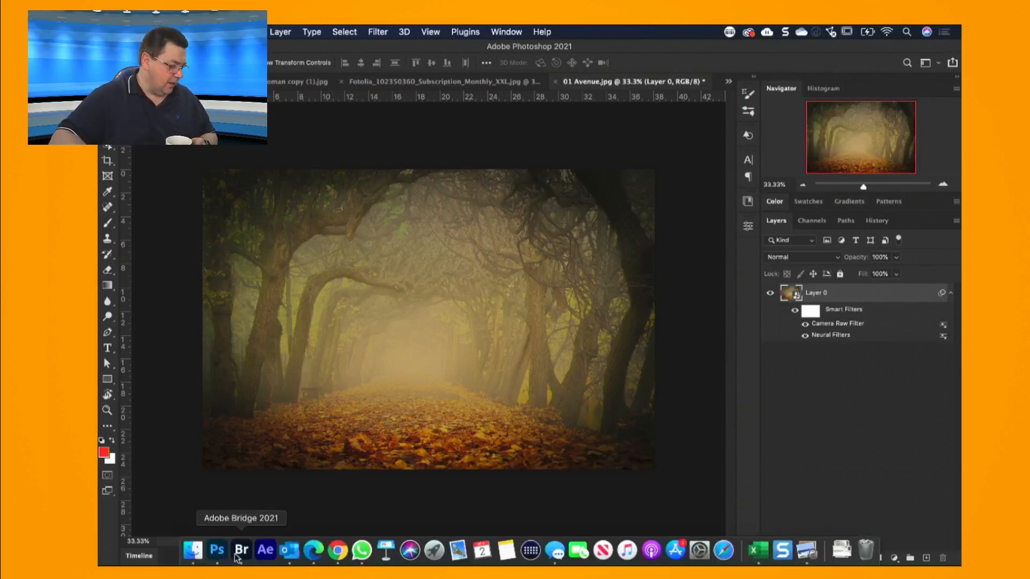
Step: Open 02 Cows.jpg from Adobe Bridge in Photoshop and start Neural Filters on it
left_click(237, 553)
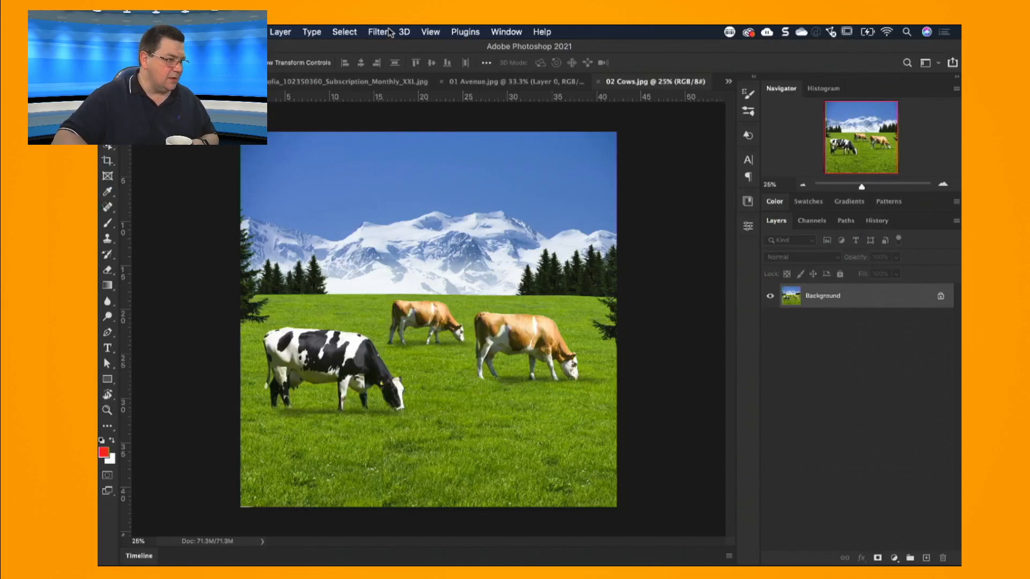
left_click(378, 32)
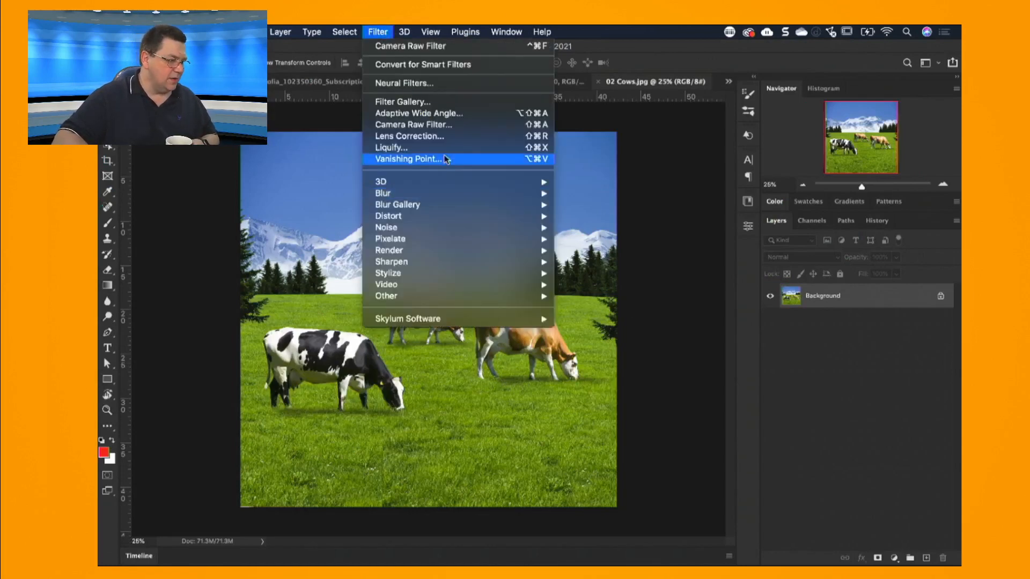
left_click(440, 83)
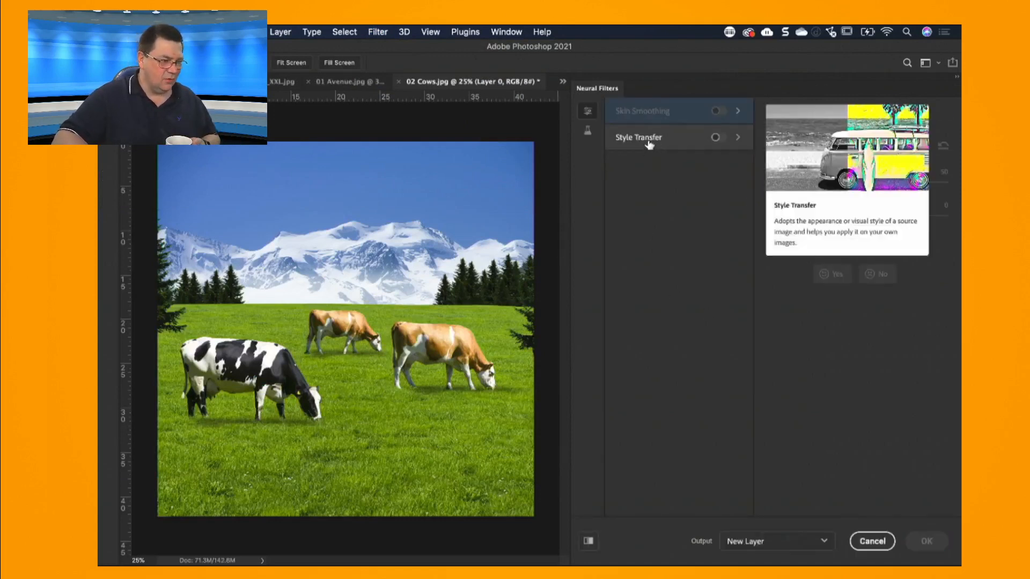
Step: Try the Depth-Aware Haze beta filter with Haze at 77 on the cows photo
left_click(588, 131)
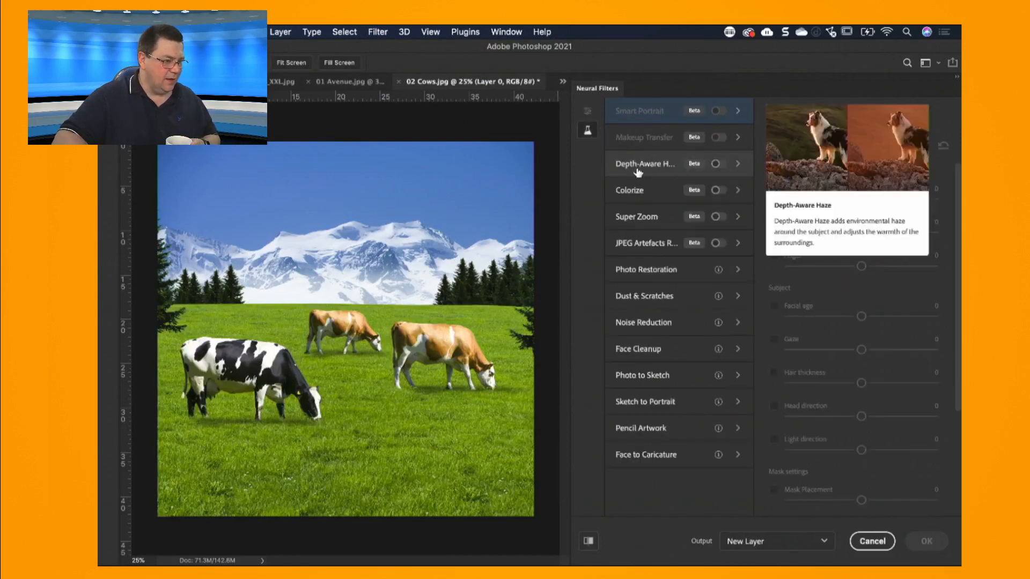
left_click(638, 171)
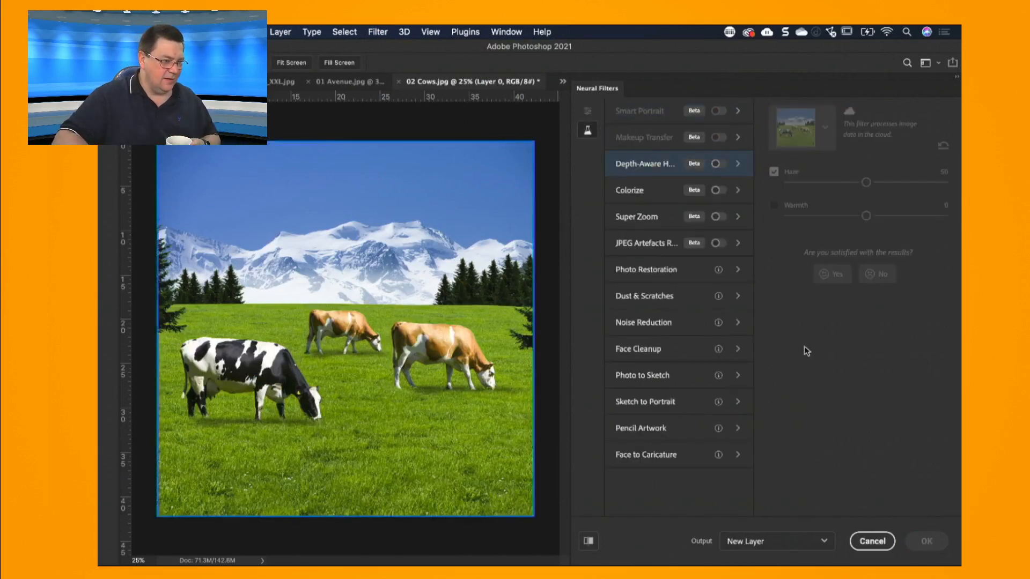
left_click(719, 164)
left_click(910, 183)
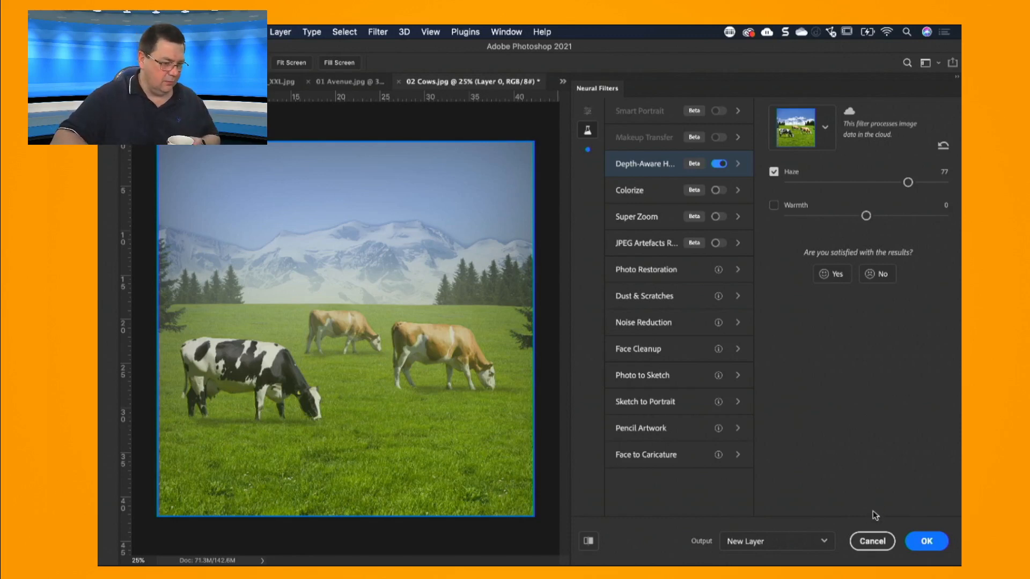
left_click(863, 540)
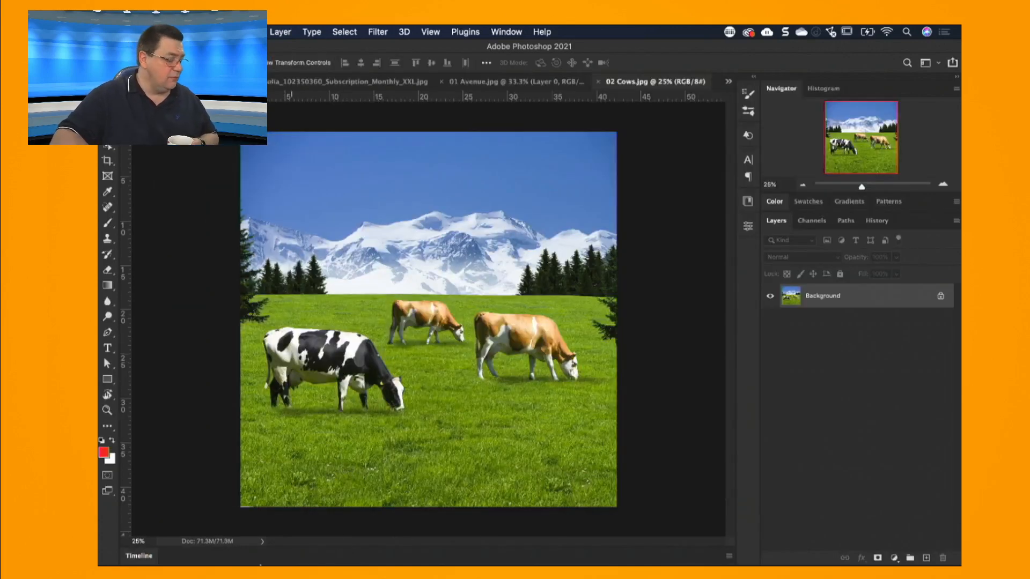
Step: Open L&H.jpg from the 04 Color folder in Adobe Bridge and view it in Photoshop at 200%
left_click(241, 551)
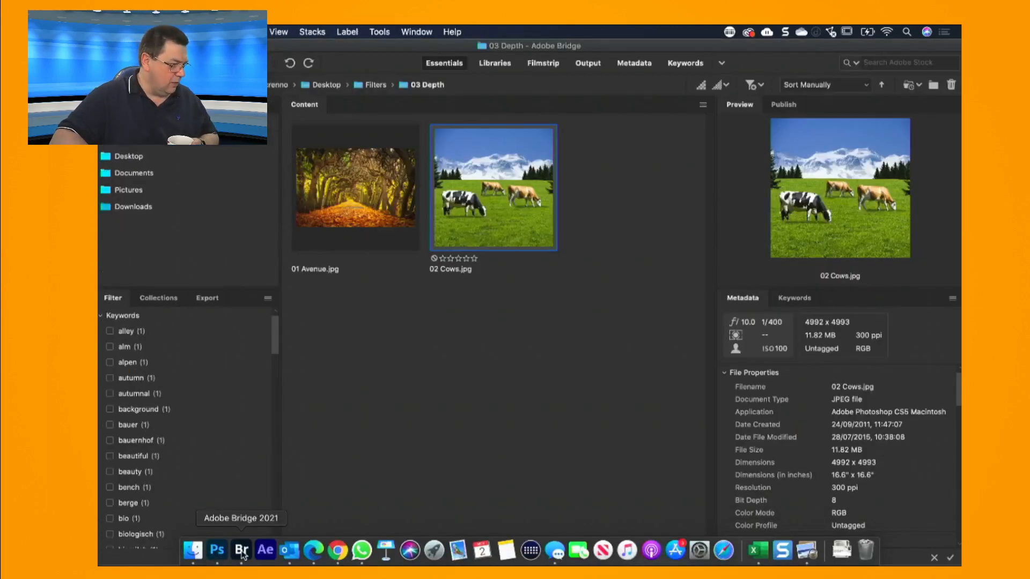
left_click(375, 86)
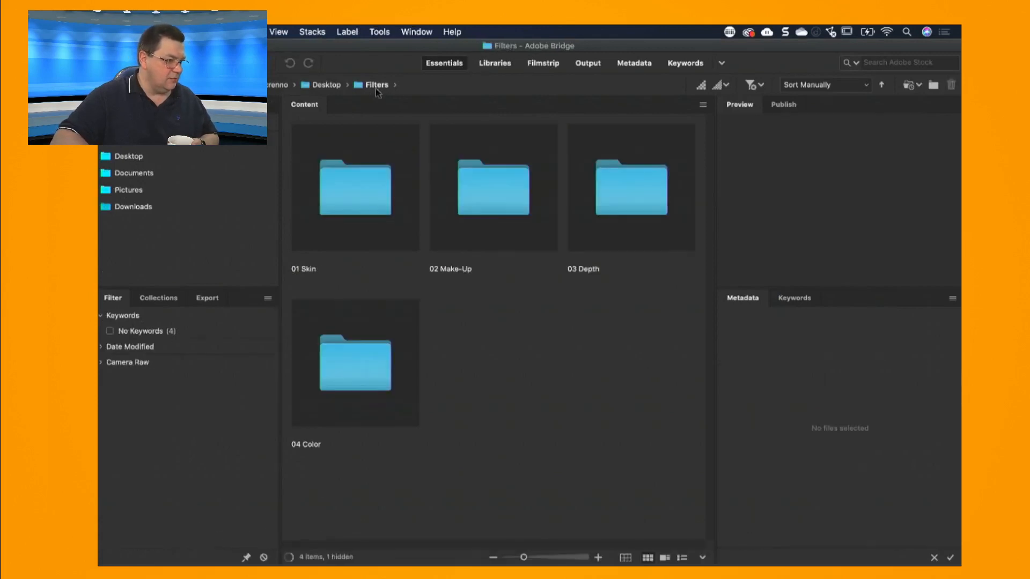
double_click(373, 362)
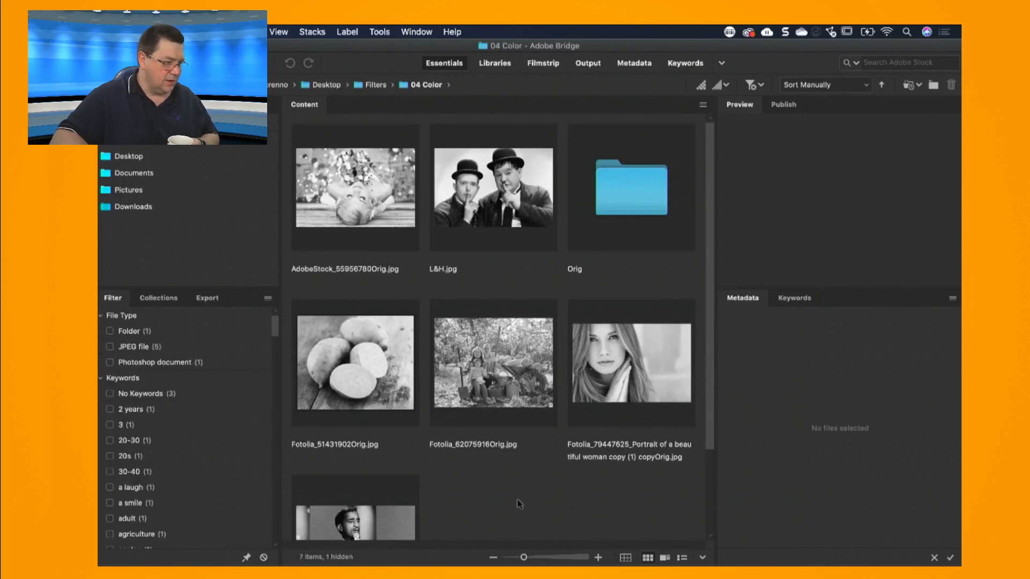
double_click(489, 196)
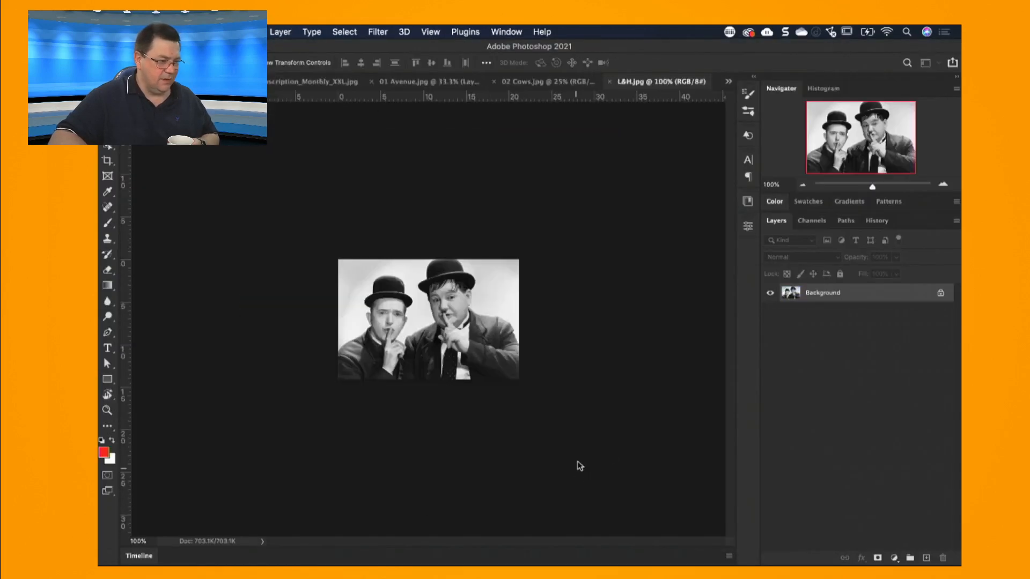
left_click(944, 186)
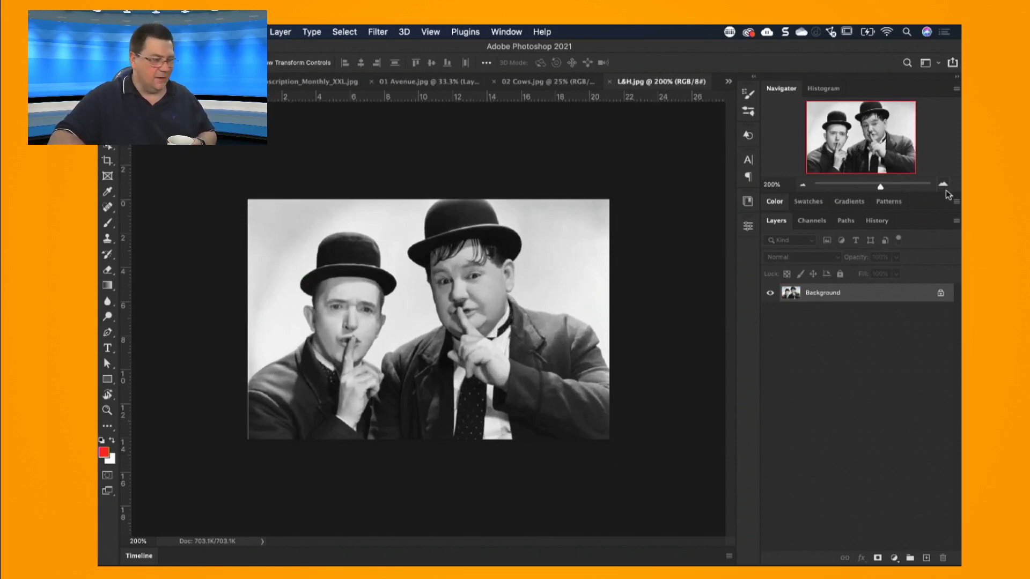
Step: Try the Colorize beta neural filter on the black-and-white photo of the two men in bowler hats
left_click(378, 32)
left_click(391, 89)
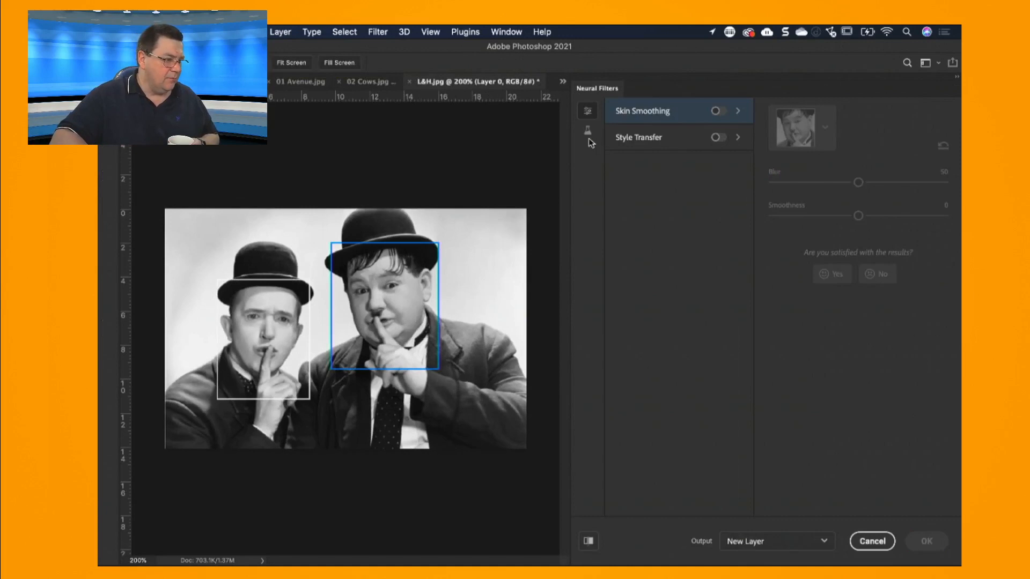
left_click(589, 134)
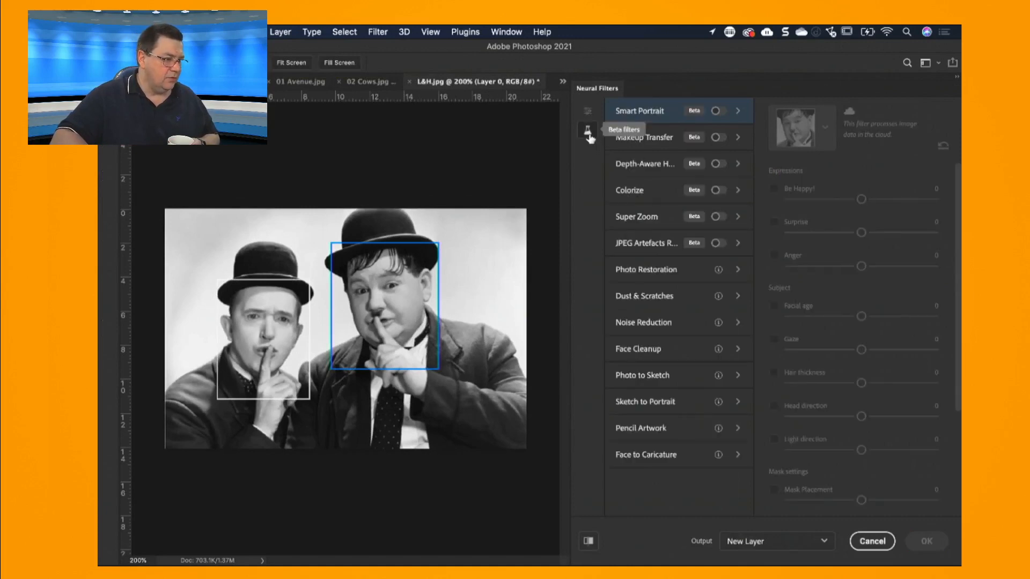
left_click(642, 200)
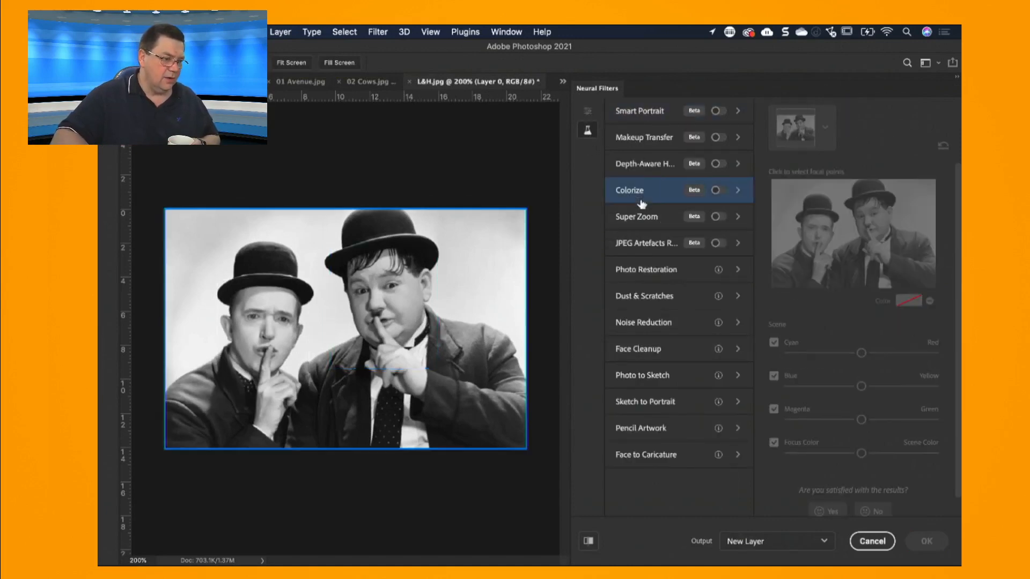
left_click(717, 191)
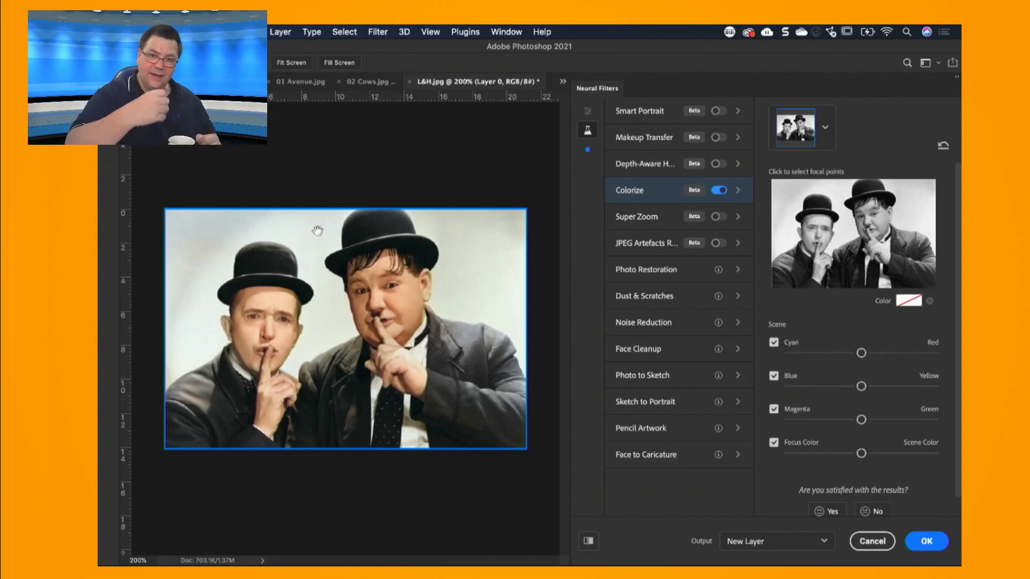
Step: Examine the colorized face up close and the output choices, and discard the Colorize result
left_click(108, 135)
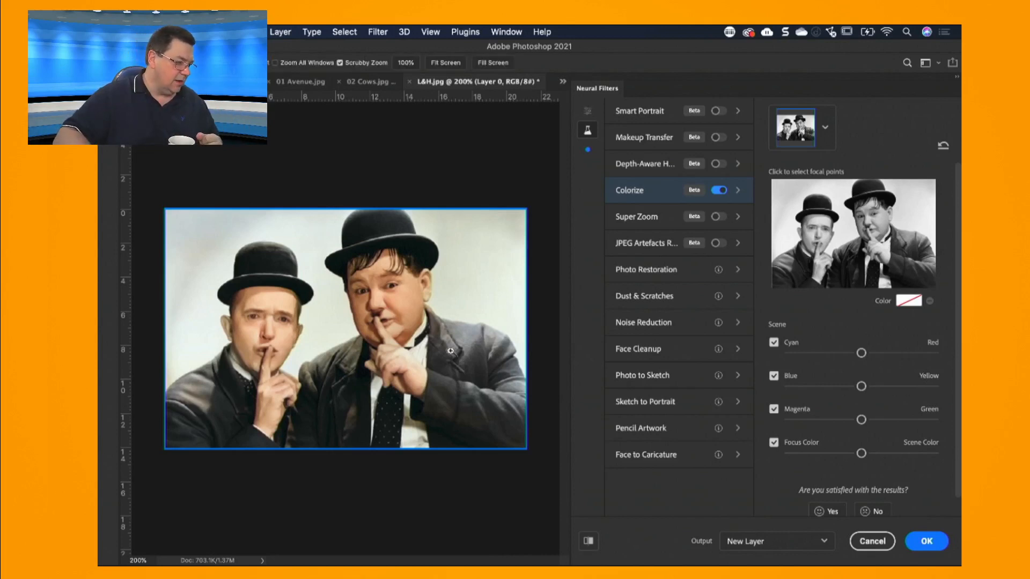
left_click(421, 341)
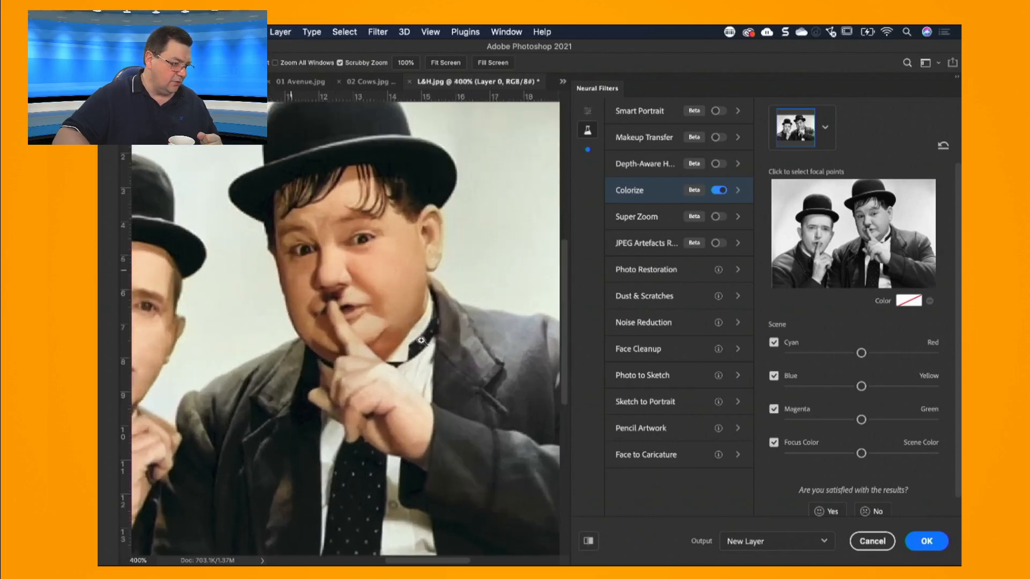
left_click(406, 326)
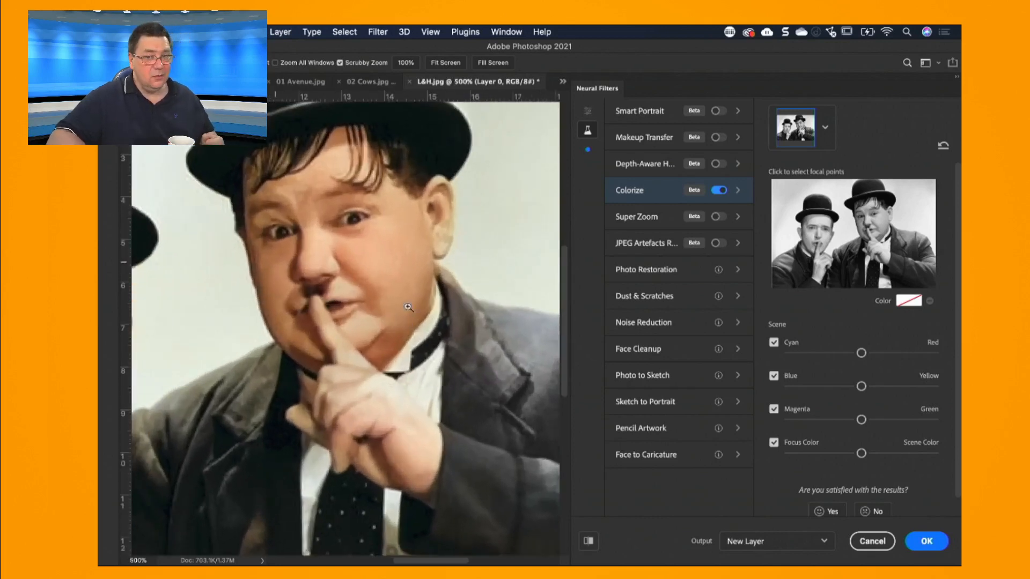
left_click(408, 306)
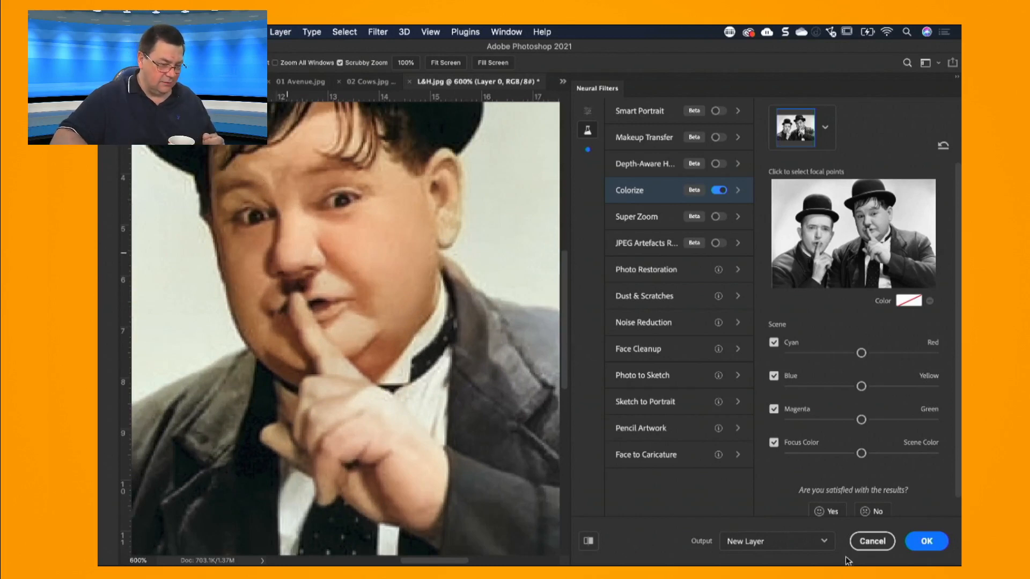
left_click(824, 543)
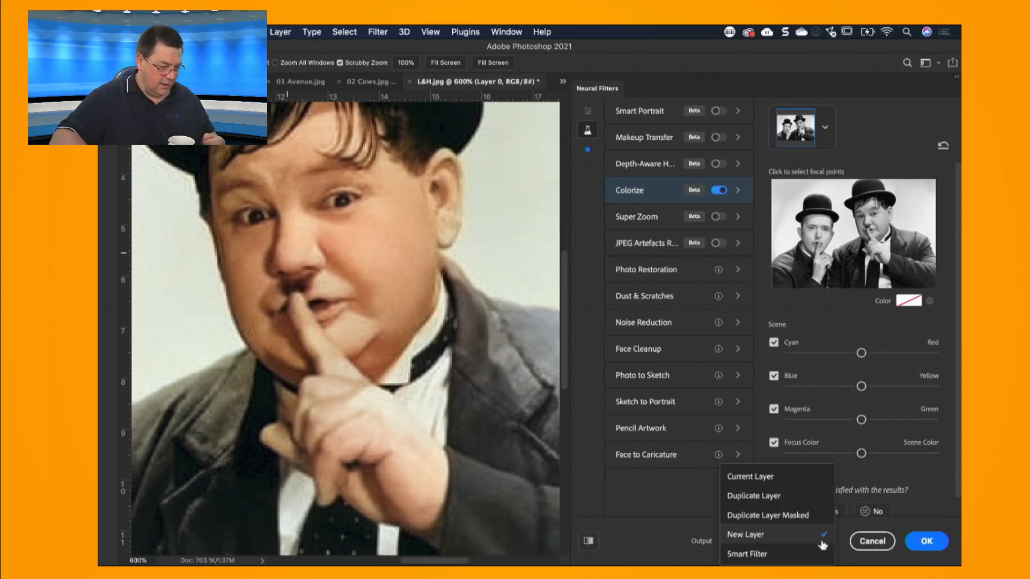
left_click(691, 527)
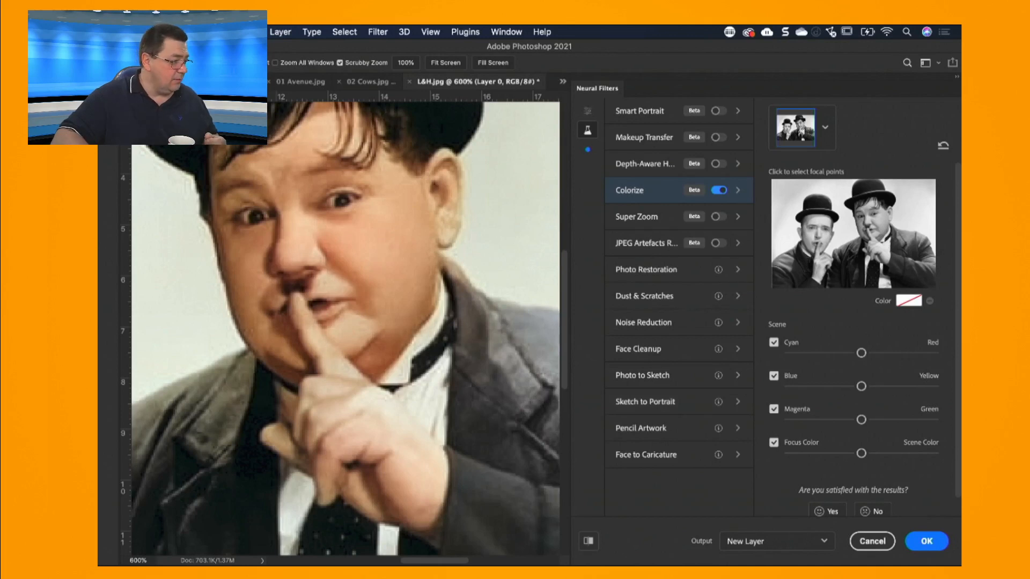
key("super+0")
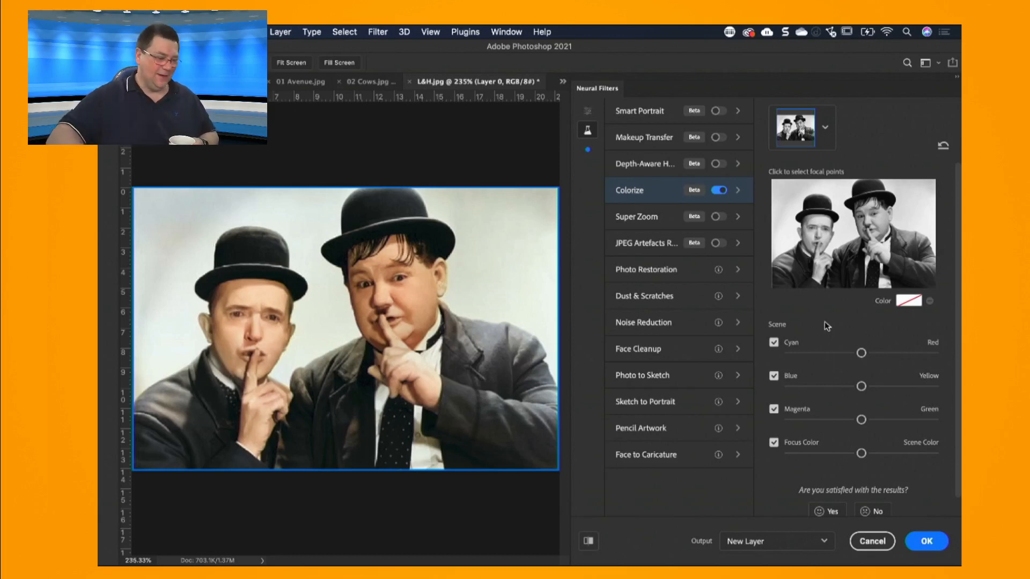
left_click(872, 541)
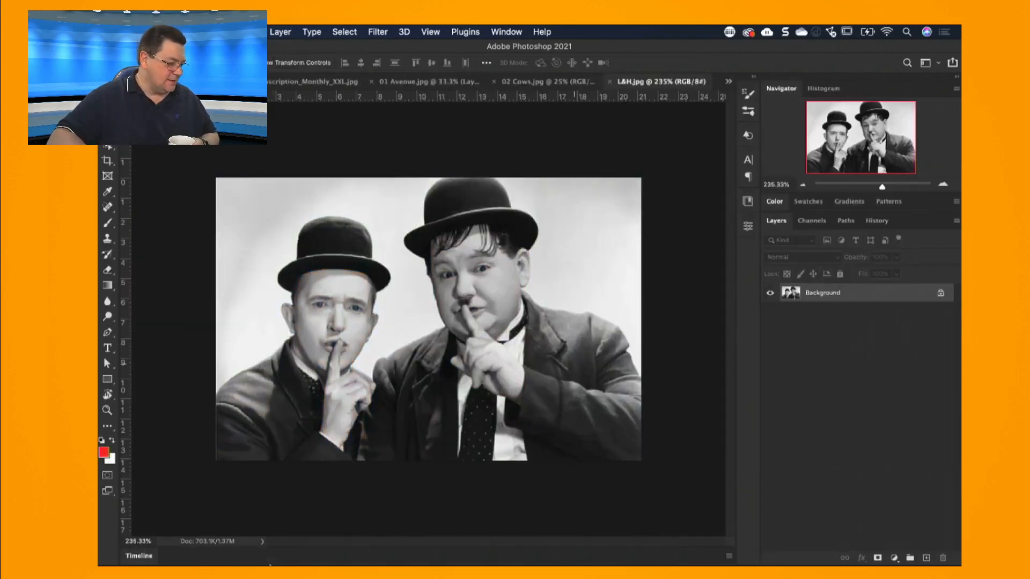
Step: Open Sammy.psd from the 04 Color folder in Adobe Bridge and view it in Photoshop at 200%
left_click(246, 555)
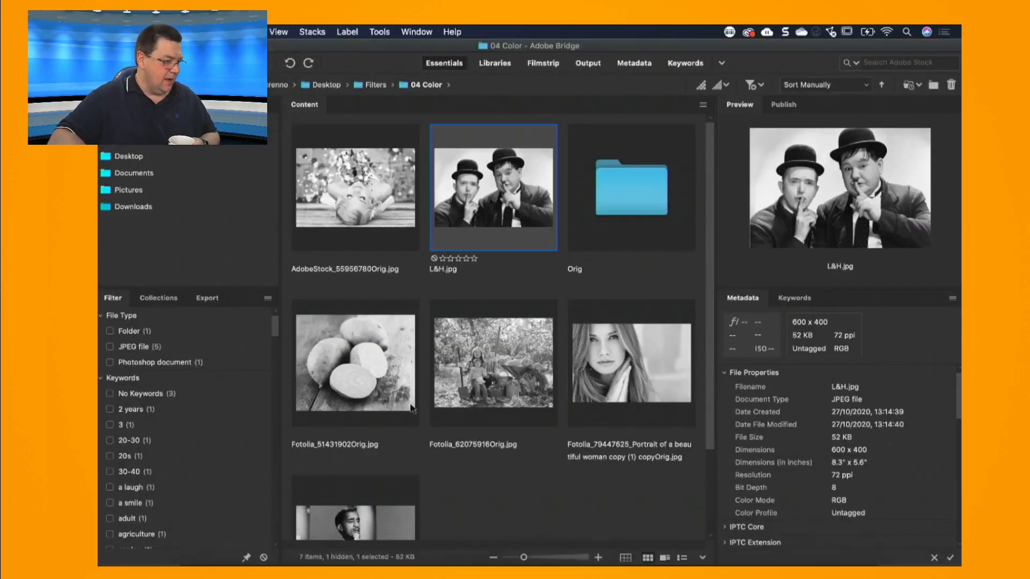
scroll(412, 409, "down", 3)
double_click(358, 435)
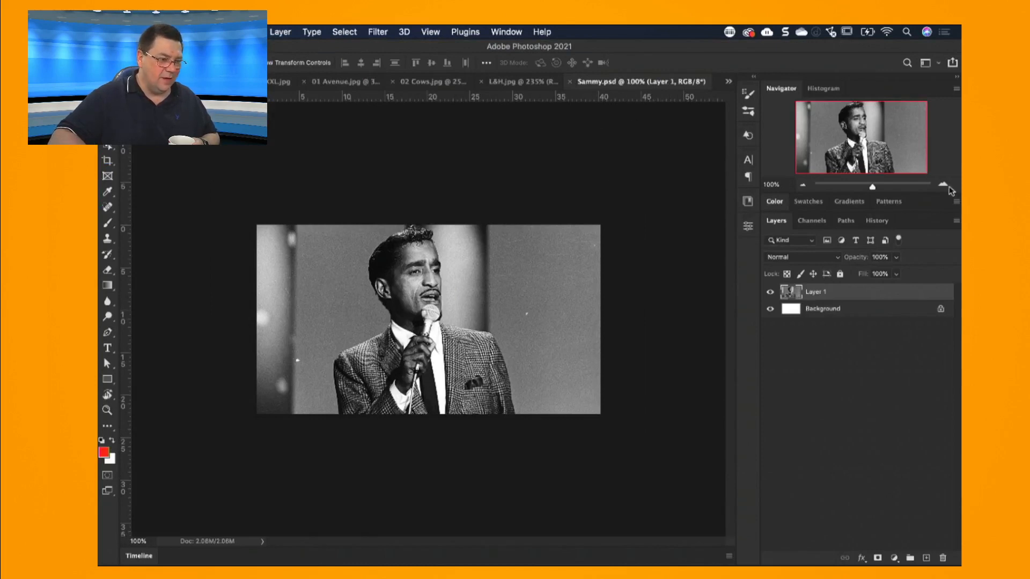
left_click(947, 187)
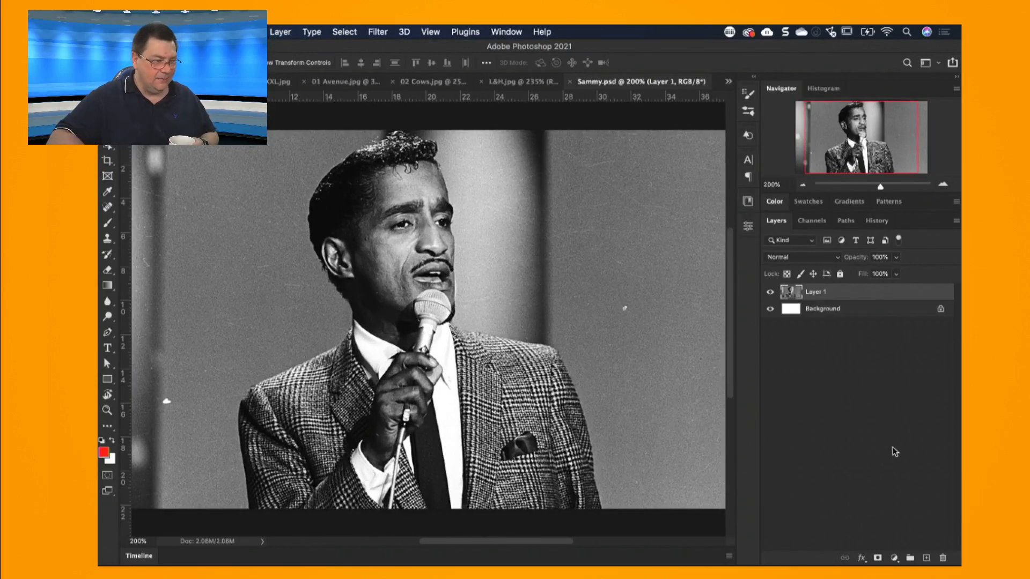
Step: Colorize the black-and-white singer photo with the Colorize beta neural filter and view the whole picture at 100%
left_click(377, 32)
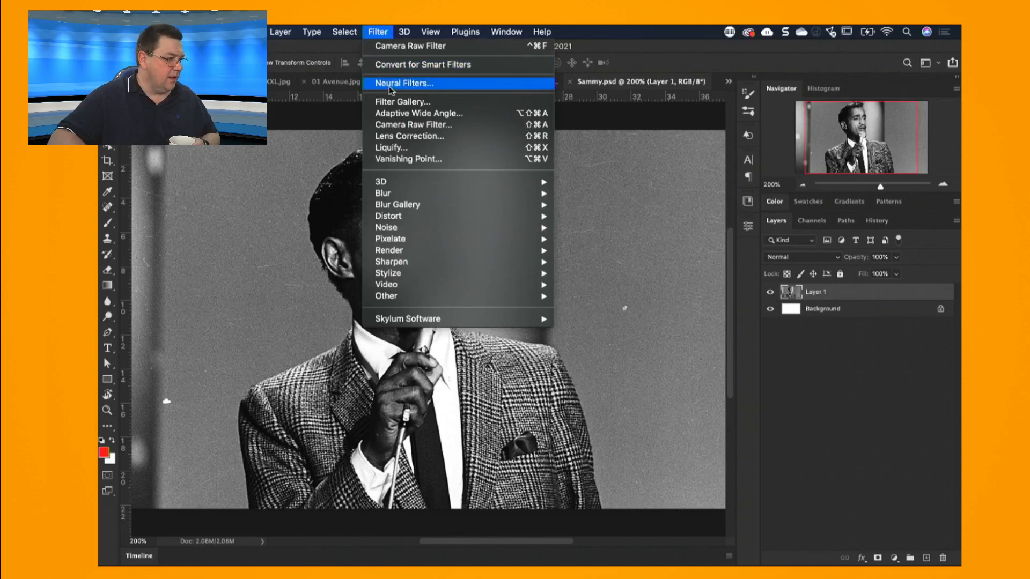
left_click(391, 86)
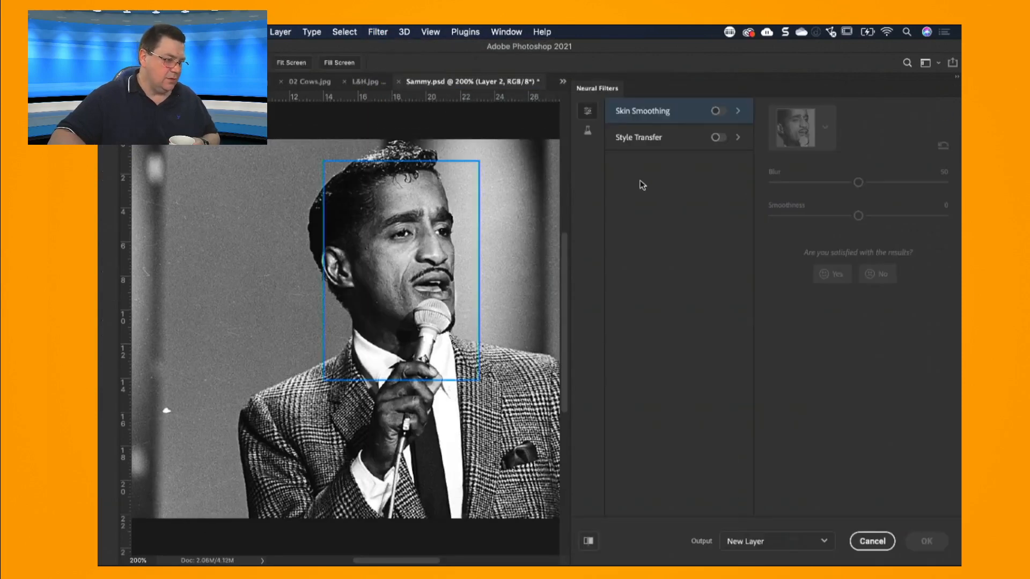
left_click(587, 131)
left_click(650, 190)
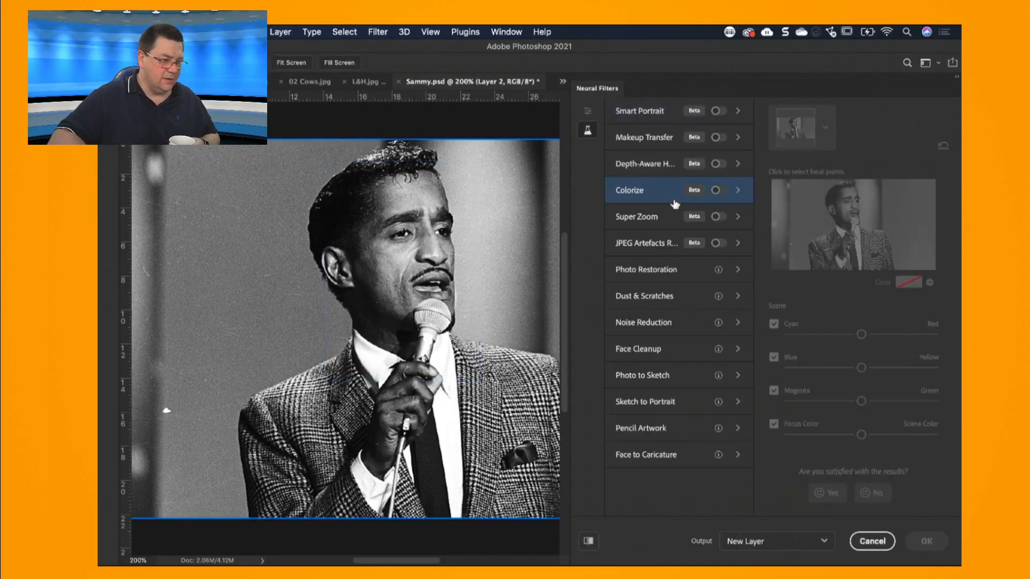
left_click(719, 191)
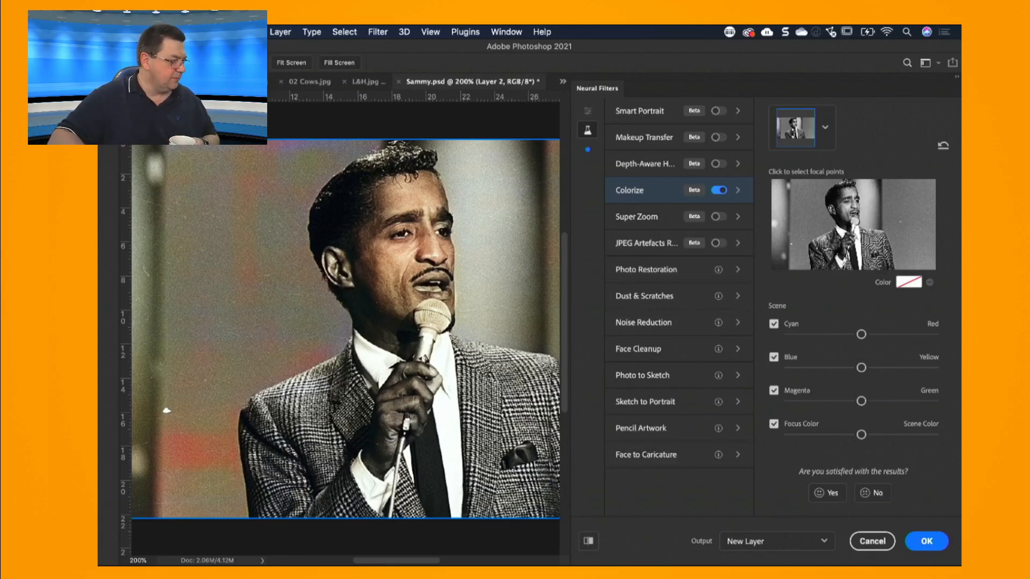
key("super+minus")
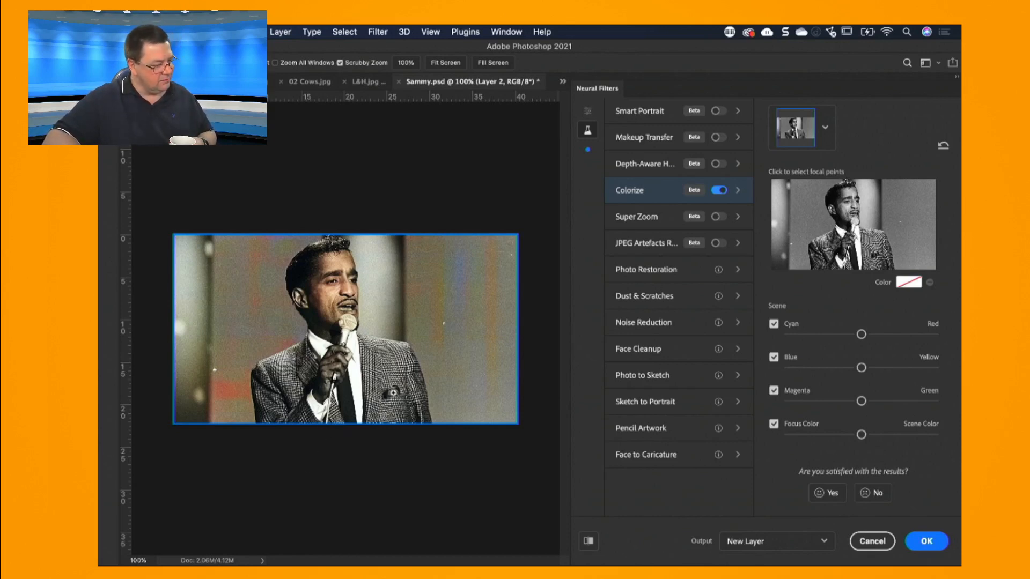
Step: Discard the Colorize result on the singer photo and open Fotolia_62075916Orig.jpg from the 04 Color folder in Adobe Bridge
left_click(864, 548)
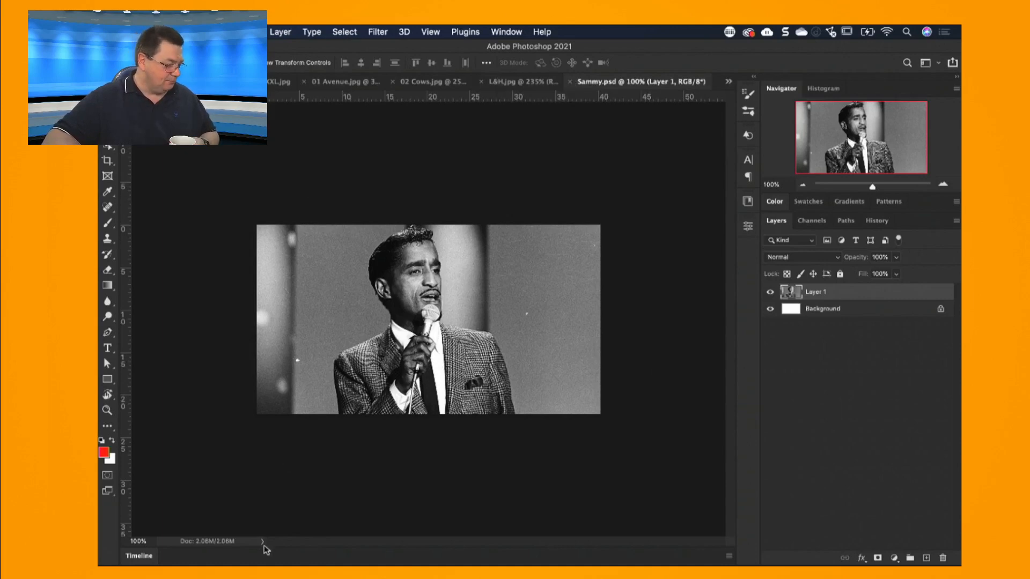
left_click(241, 560)
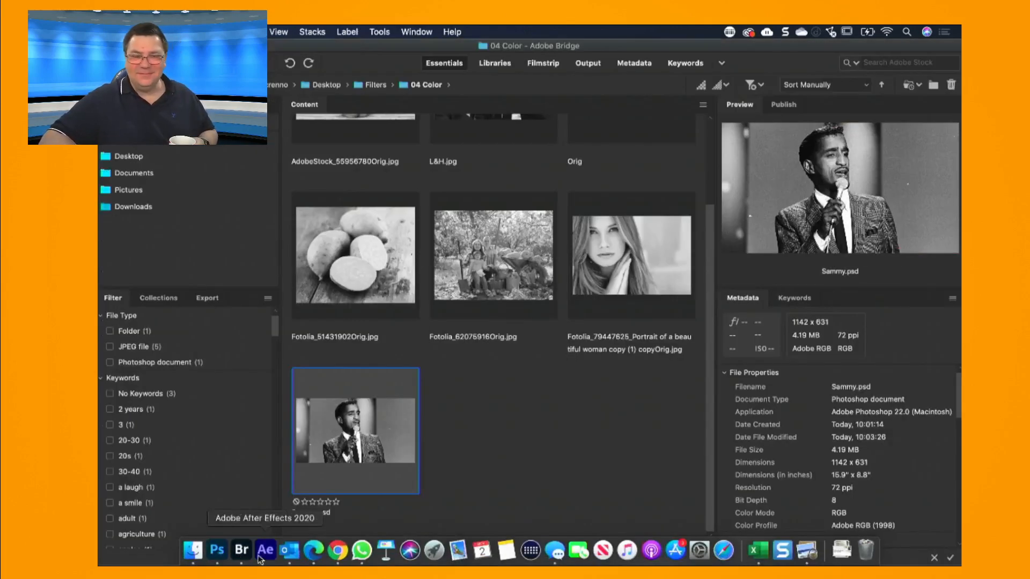
scroll(472, 417, "up", 2)
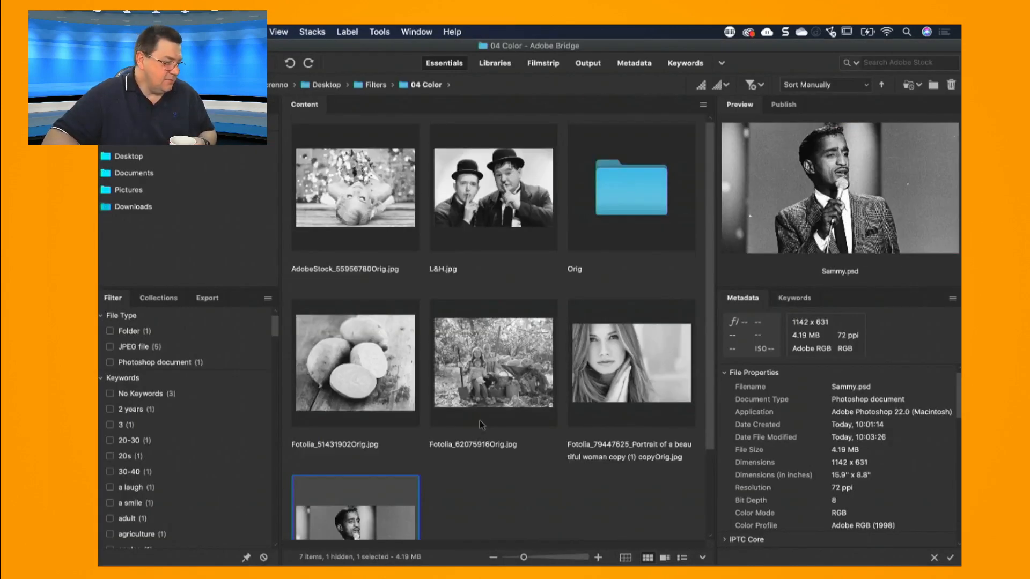
double_click(499, 380)
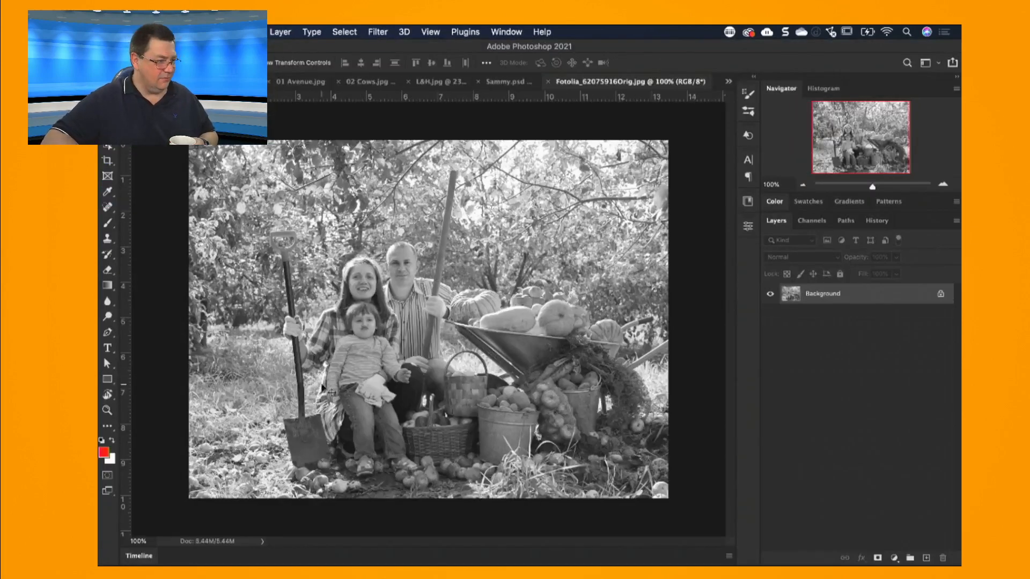
Step: Colorize the black-and-white family harvest photo with the Colorize beta neural filter
left_click(386, 33)
left_click(397, 82)
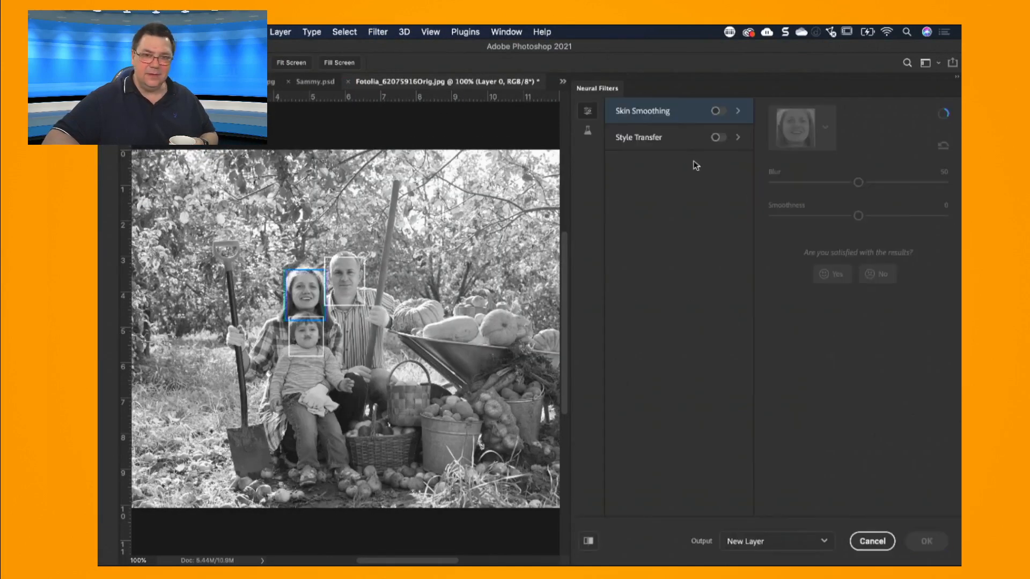
left_click(588, 131)
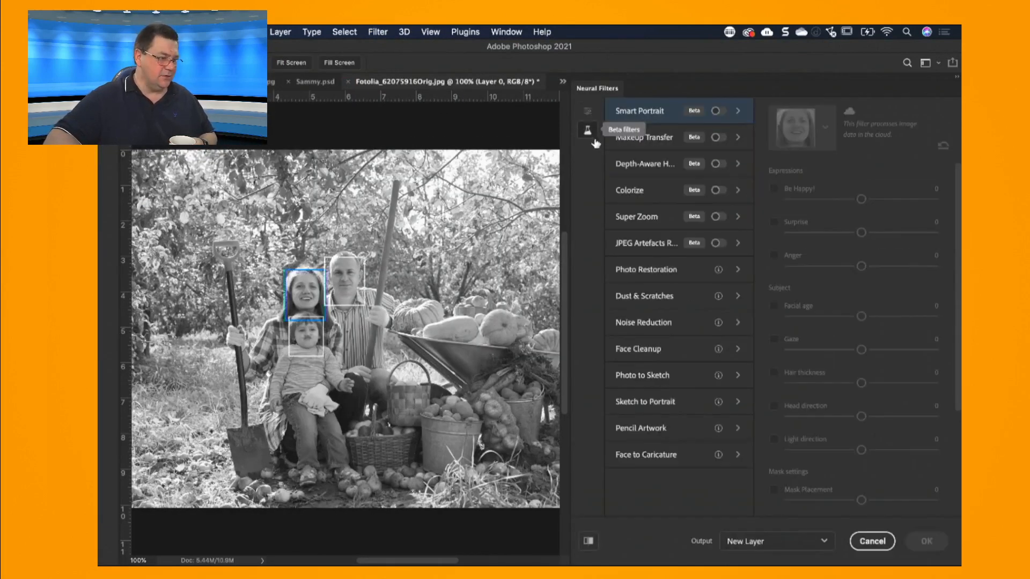
left_click(643, 188)
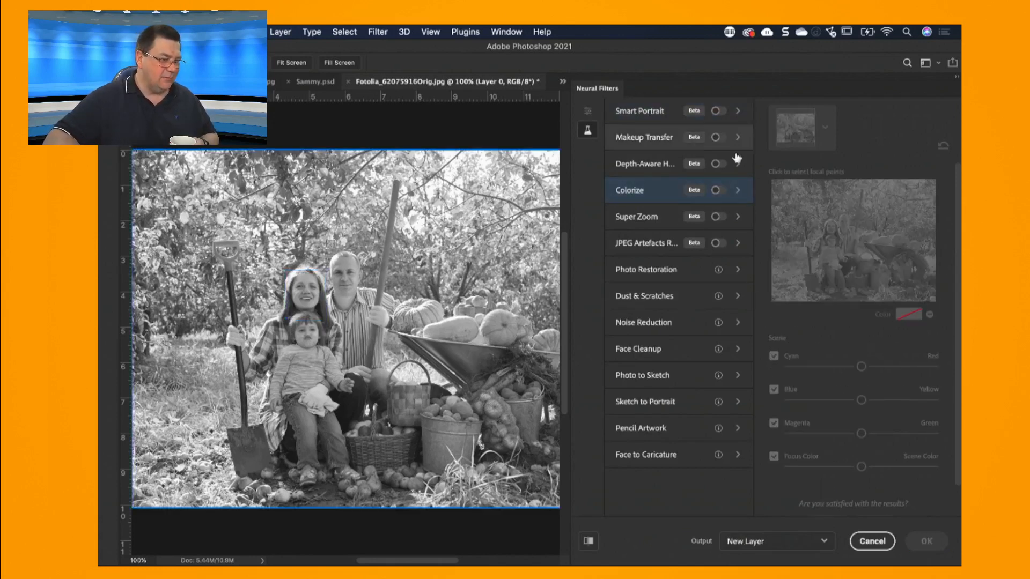
left_click(719, 190)
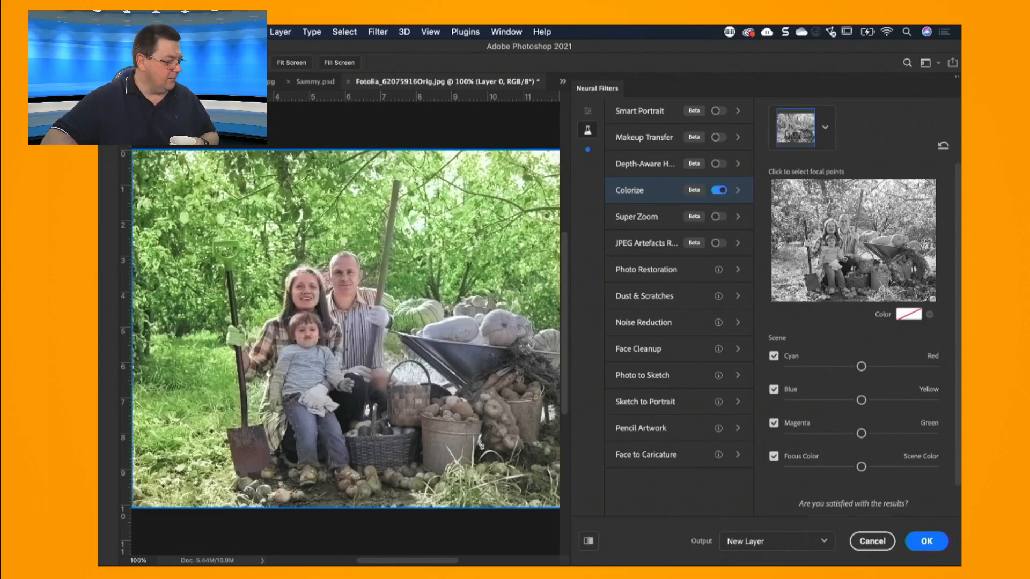
Step: Examine the colorized faces, clothing, gloves, shovel, wheelbarrow and vegetables up close, and fit the whole picture in view
key("z")
left_click_drag(278, 253, 317, 288)
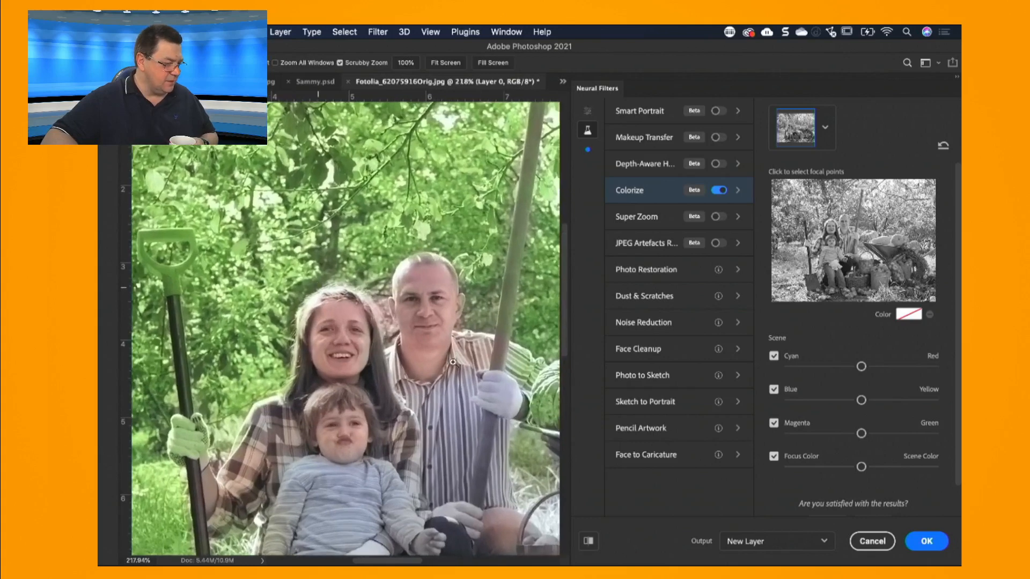
key("h")
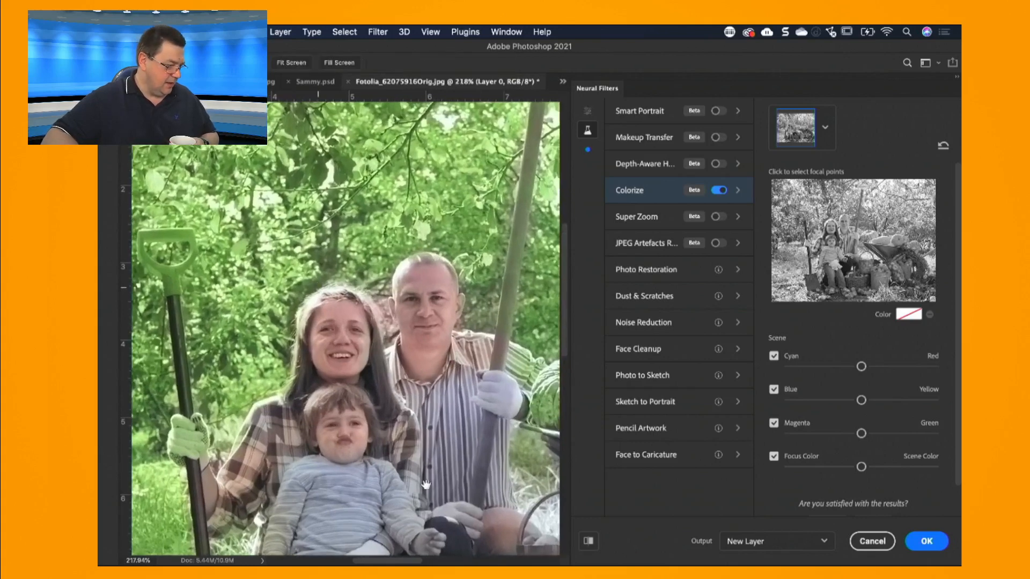
left_click_drag(438, 382, 400, 144)
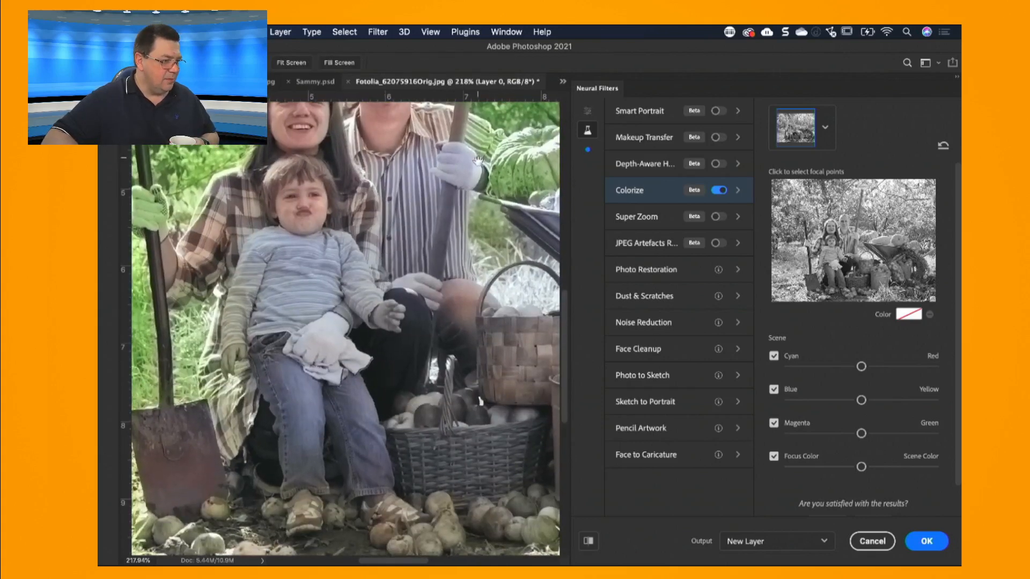
left_click_drag(478, 162, 453, 213)
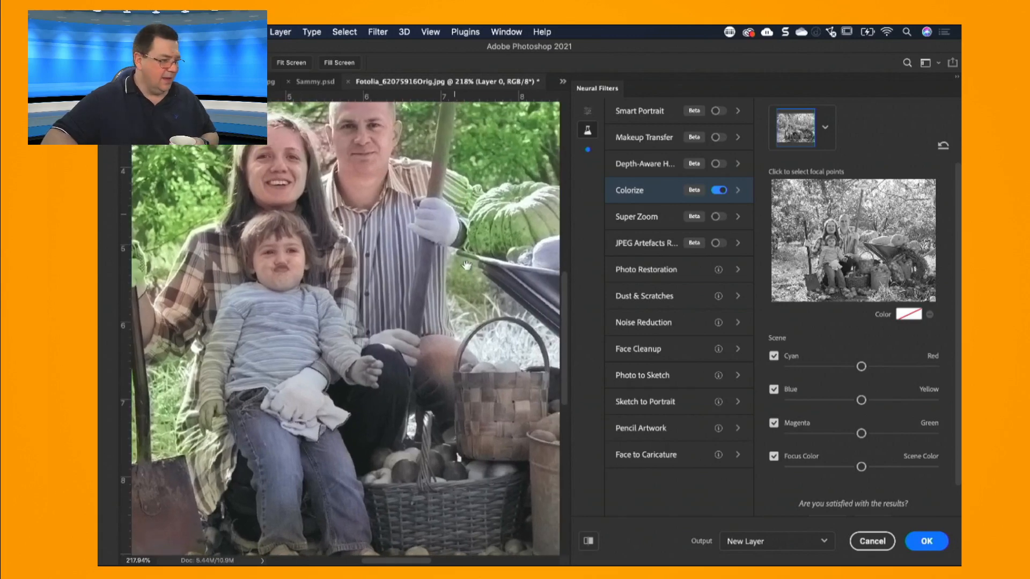
left_click_drag(456, 207, 290, 208)
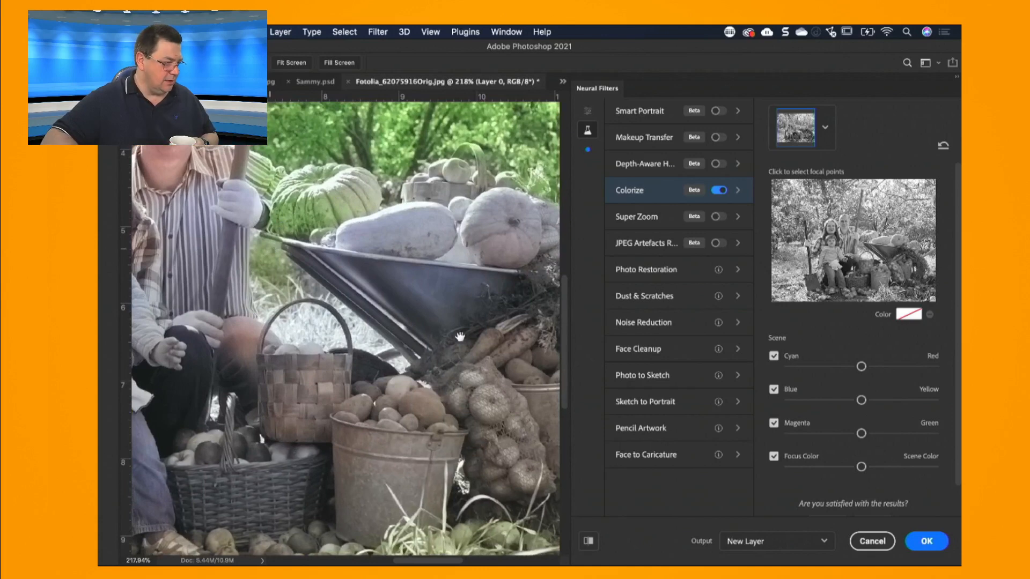
left_click_drag(459, 336, 402, 435)
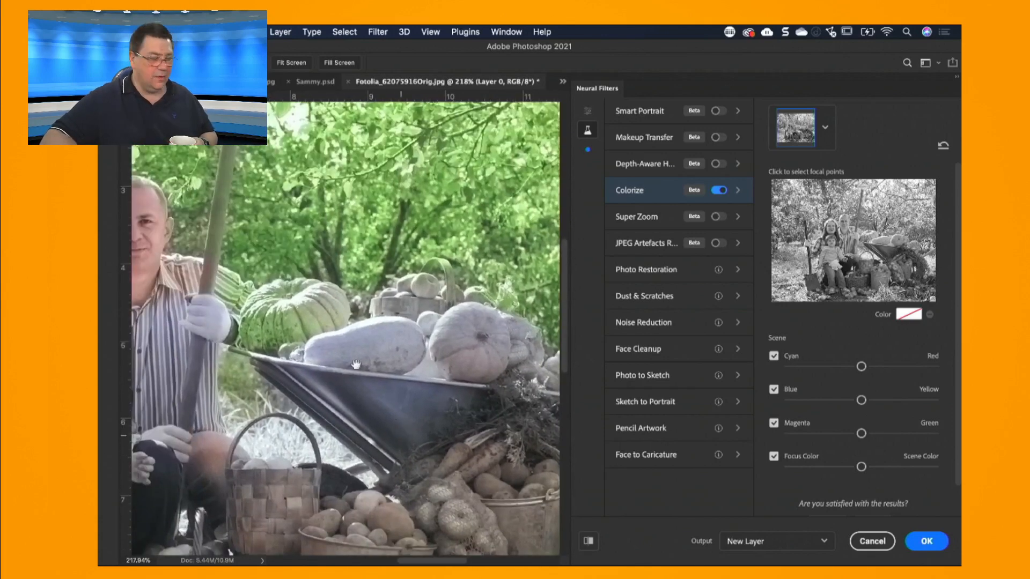
left_click_drag(348, 341, 528, 406)
left_click_drag(281, 296, 494, 172)
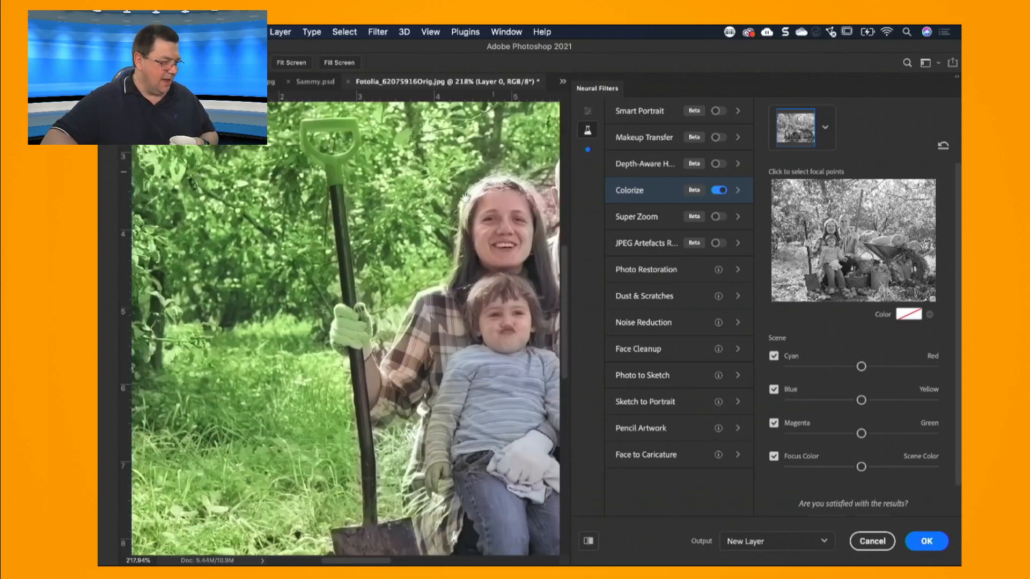
left_click_drag(384, 357, 357, 296)
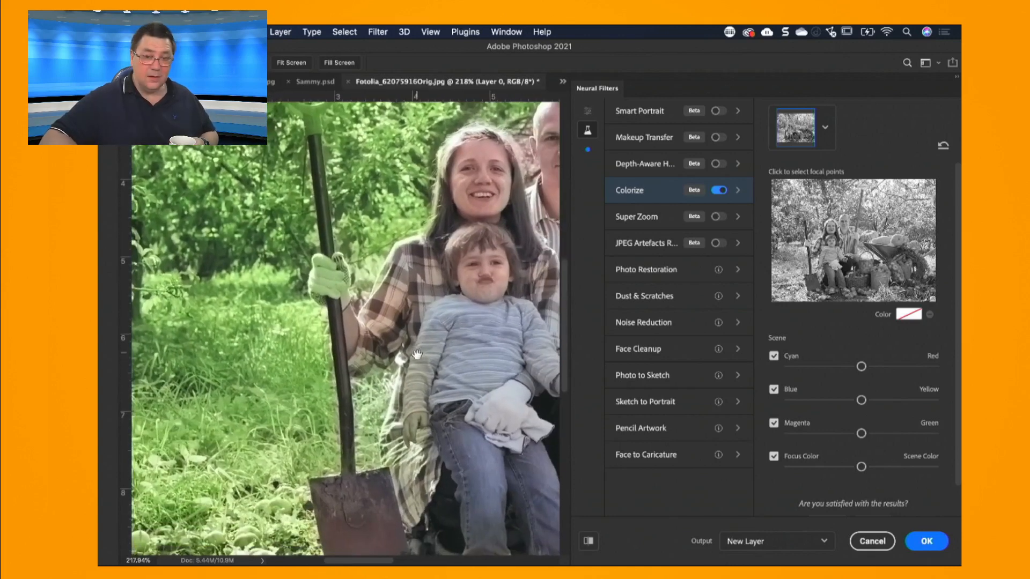
left_click_drag(414, 355, 394, 264)
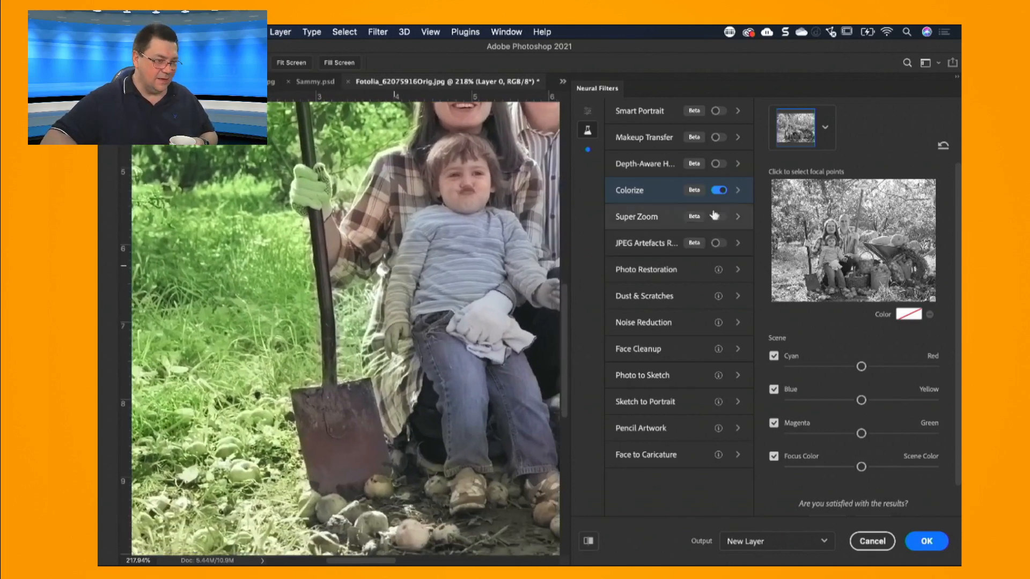
key("super+0")
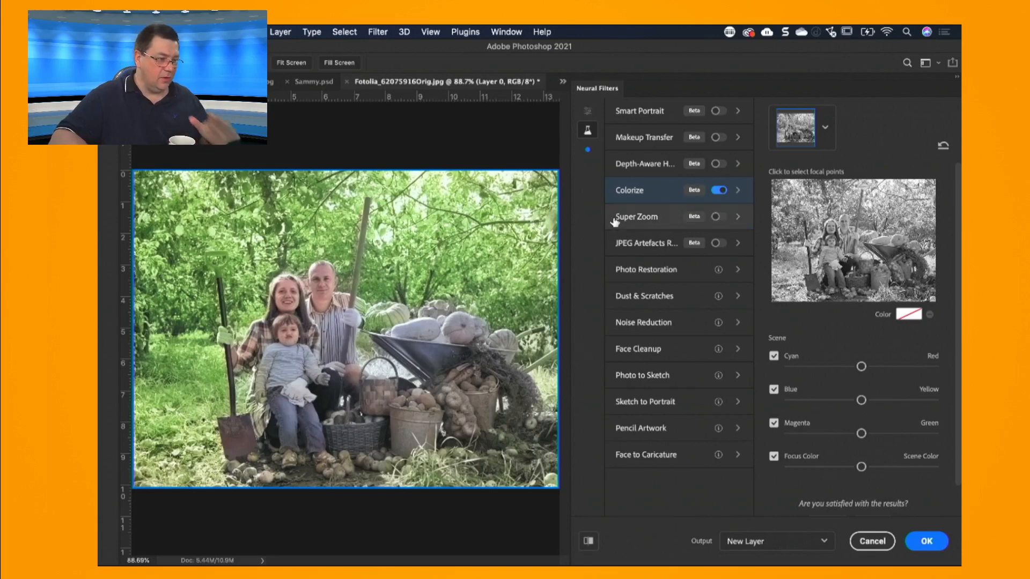
Step: Turn off Colorize and enlarge the photo to 3x with the Super Zoom beta filter, framed on the family's faces
left_click(715, 191)
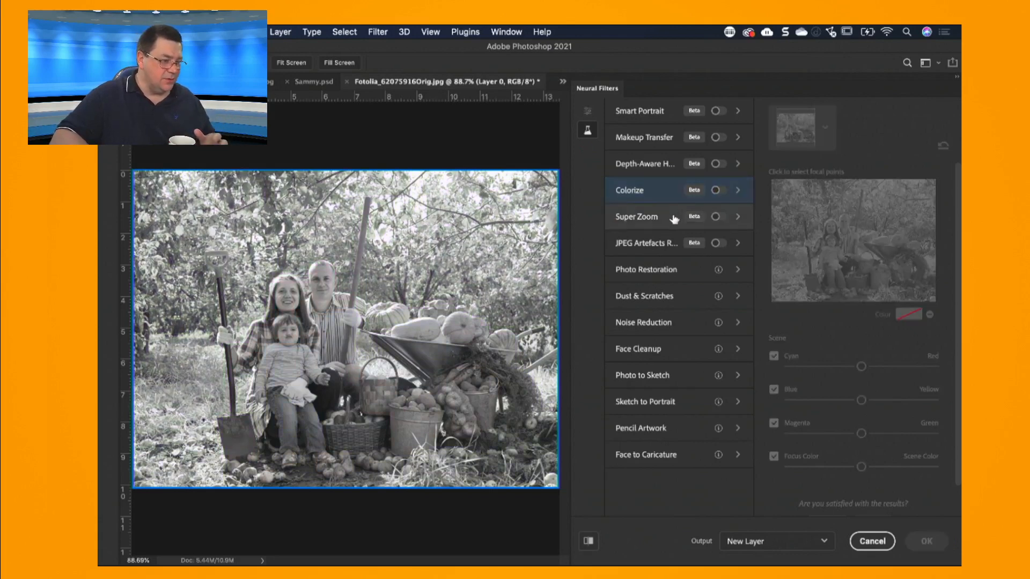
left_click(717, 217)
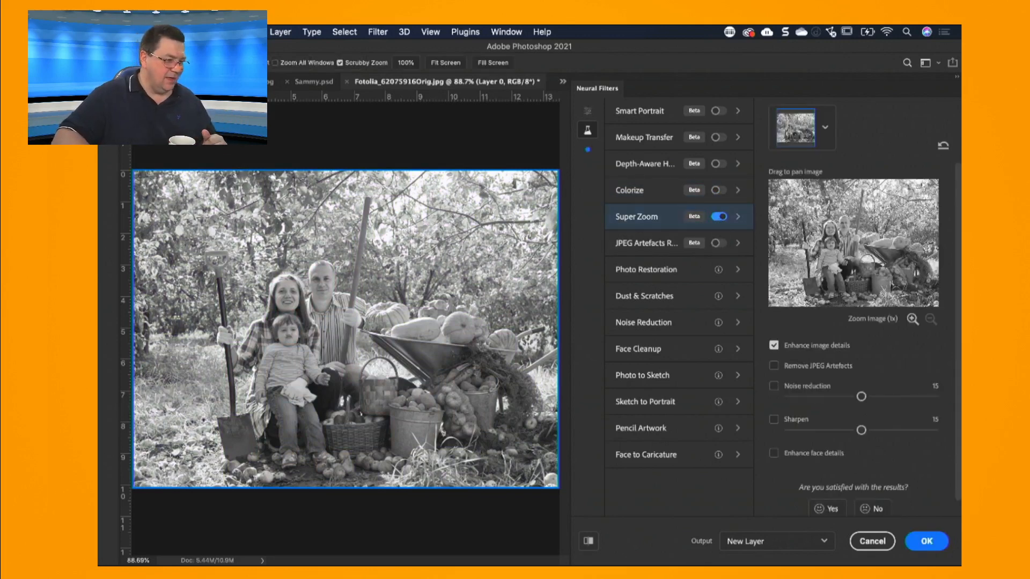
left_click_drag(291, 259, 288, 261)
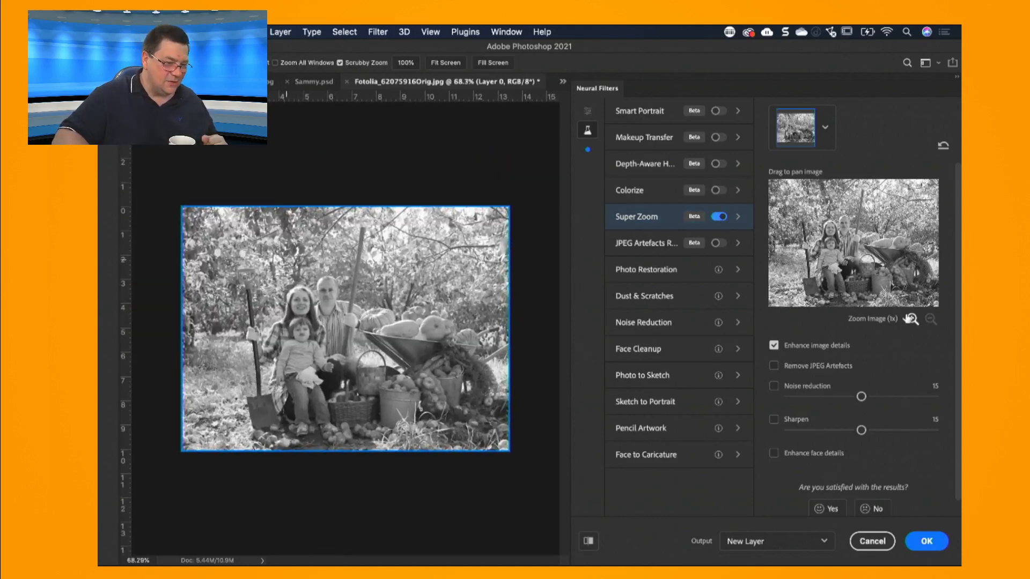
left_click(913, 320)
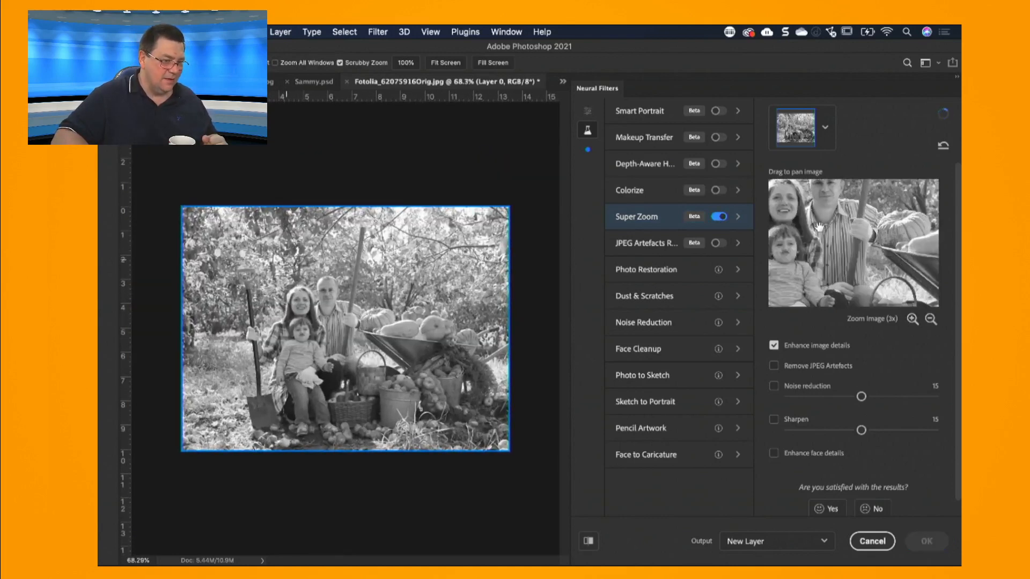
left_click_drag(821, 221, 856, 242)
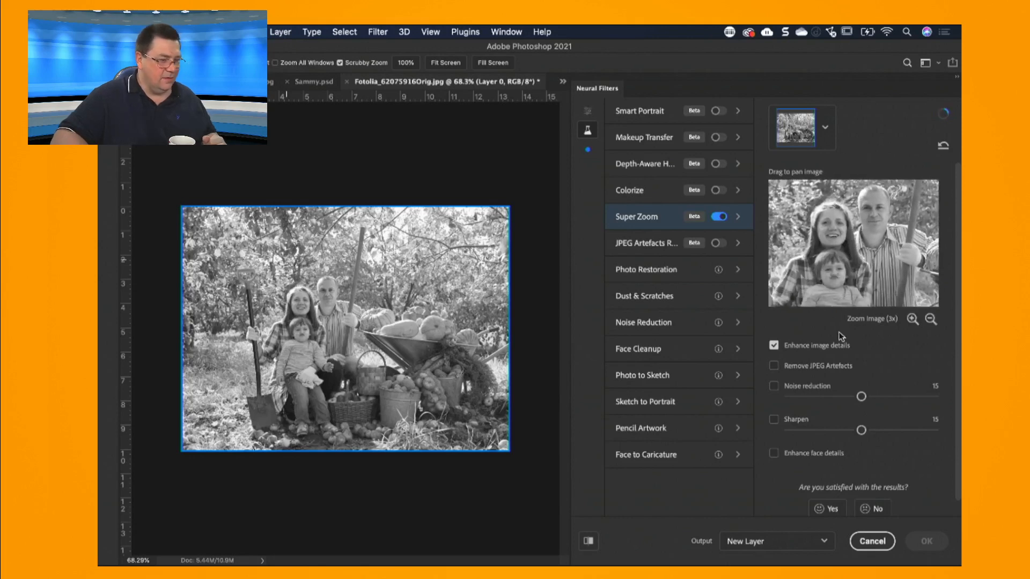
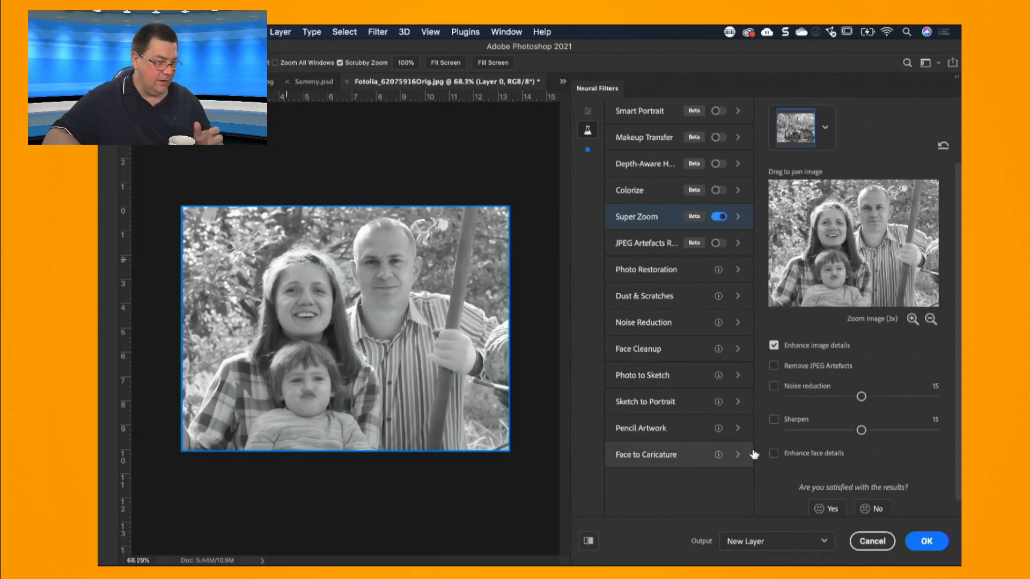
Step: Enable the JPEG Artefacts Removal beta filter, check its strength choices and keep High
left_click(719, 243)
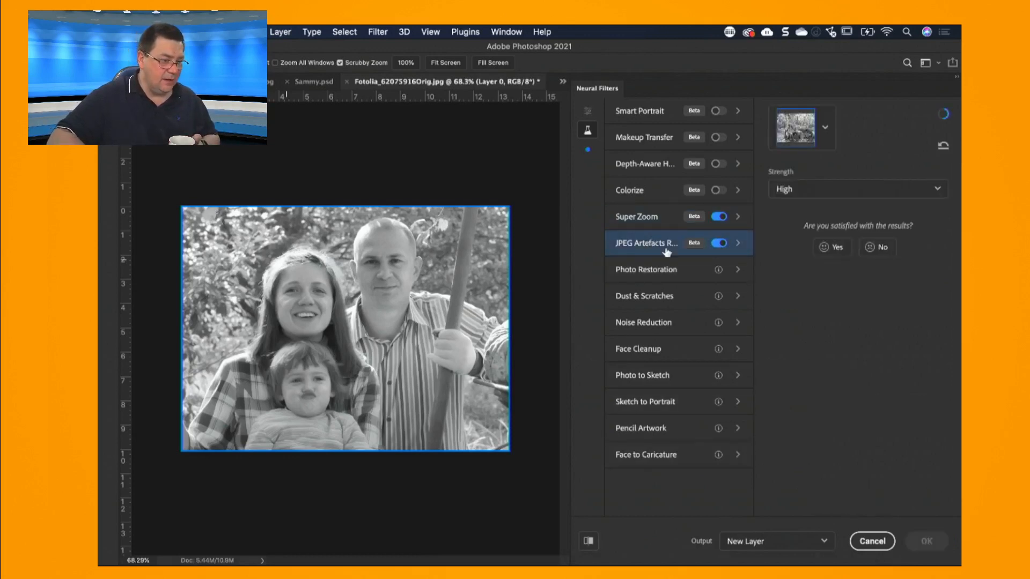
left_click(812, 192)
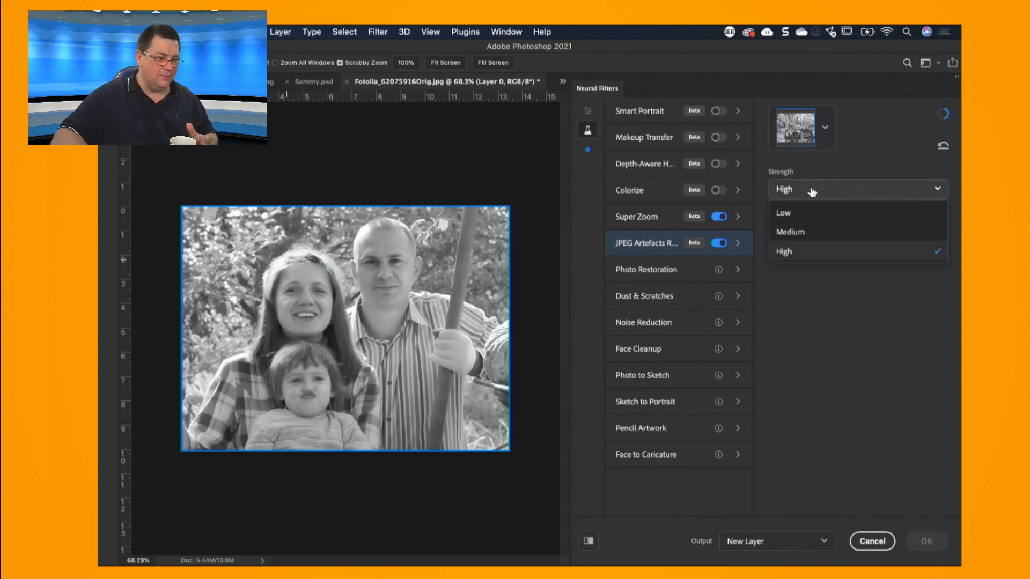
left_click(943, 97)
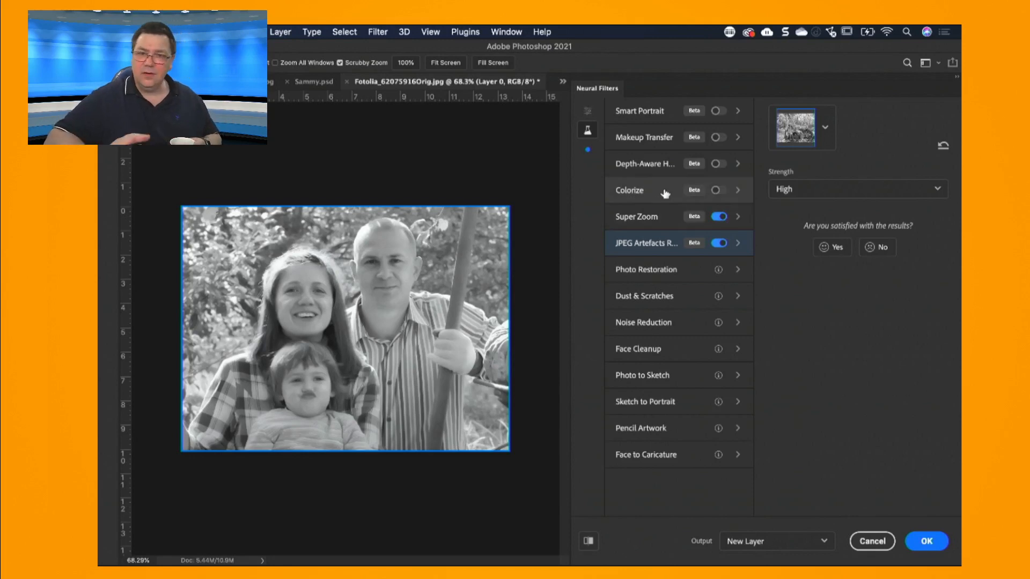
Step: Review the descriptions of the upcoming neural filters from Photo Restoration through Face to Caricature
mouse_move(651, 225)
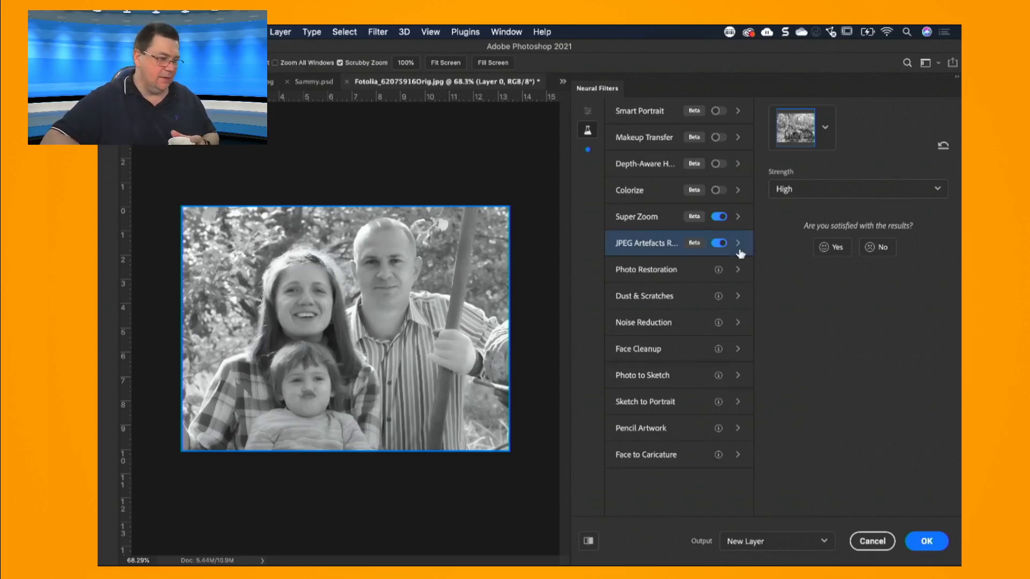
left_click(653, 268)
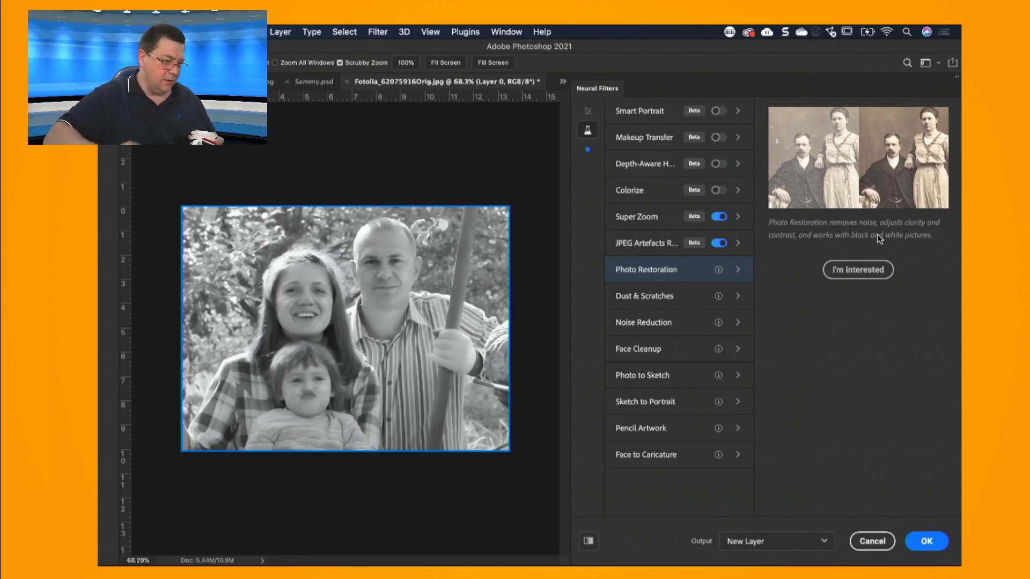
left_click(660, 307)
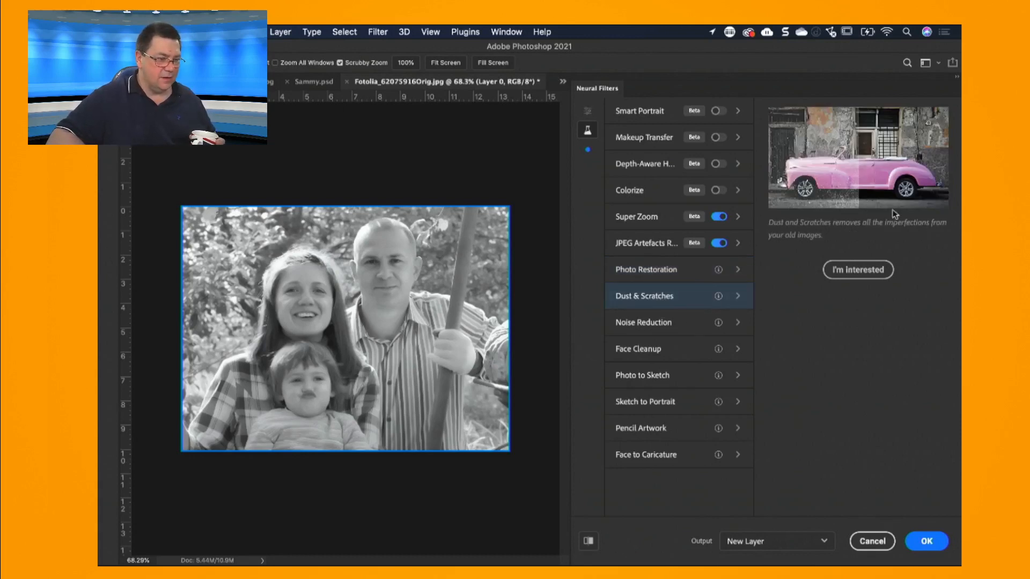
left_click(659, 324)
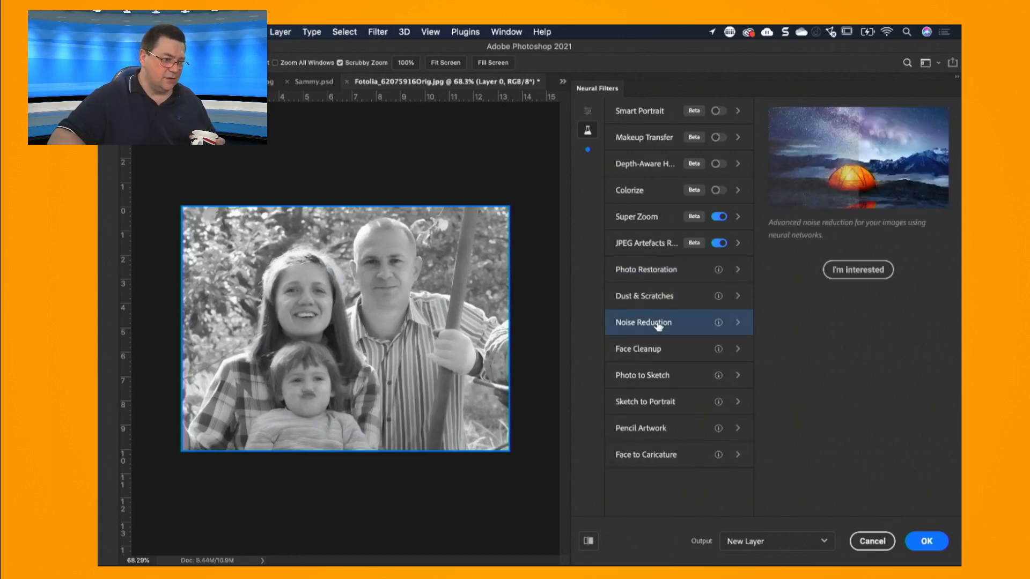
left_click(655, 361)
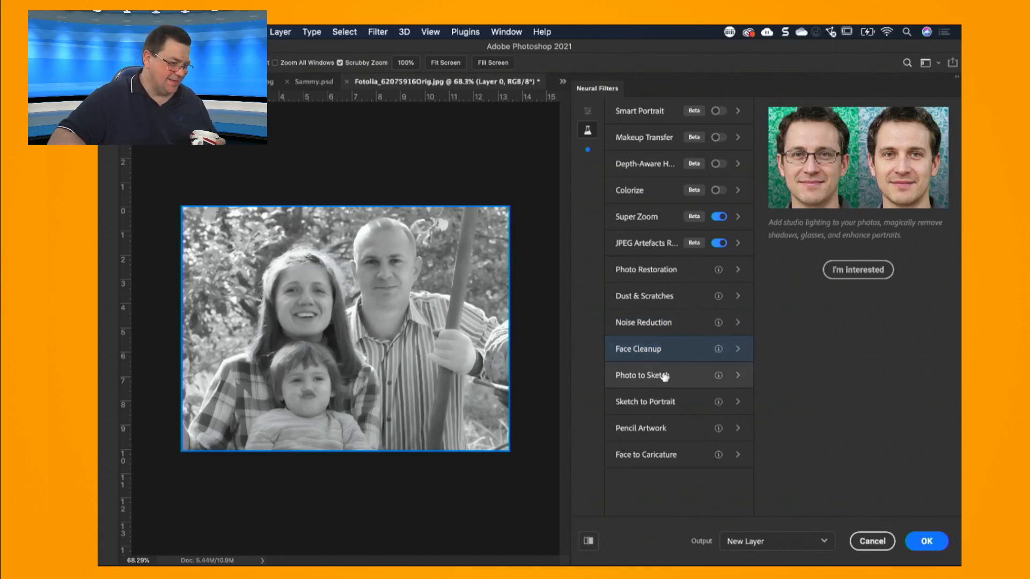
left_click(661, 376)
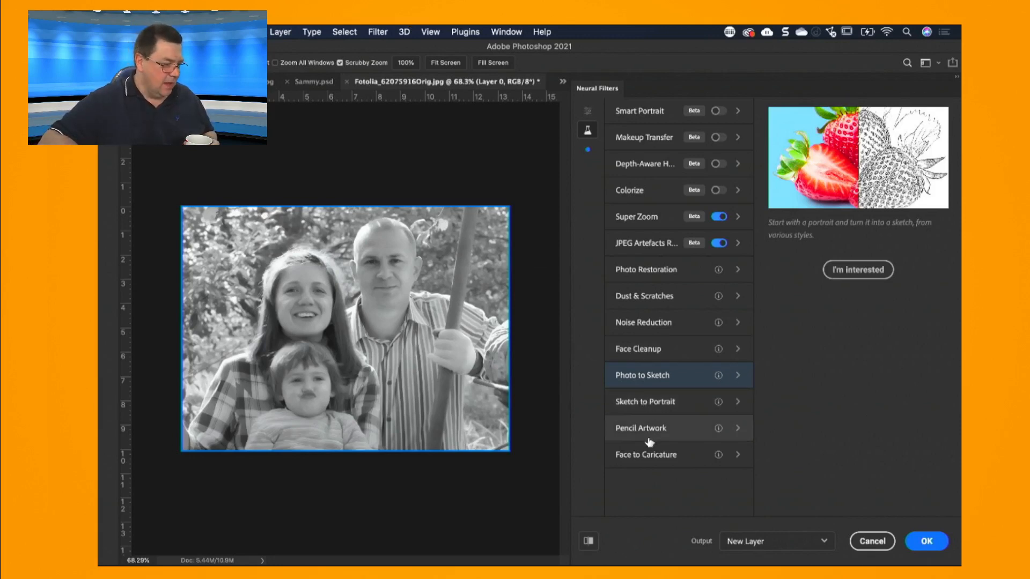
left_click(660, 401)
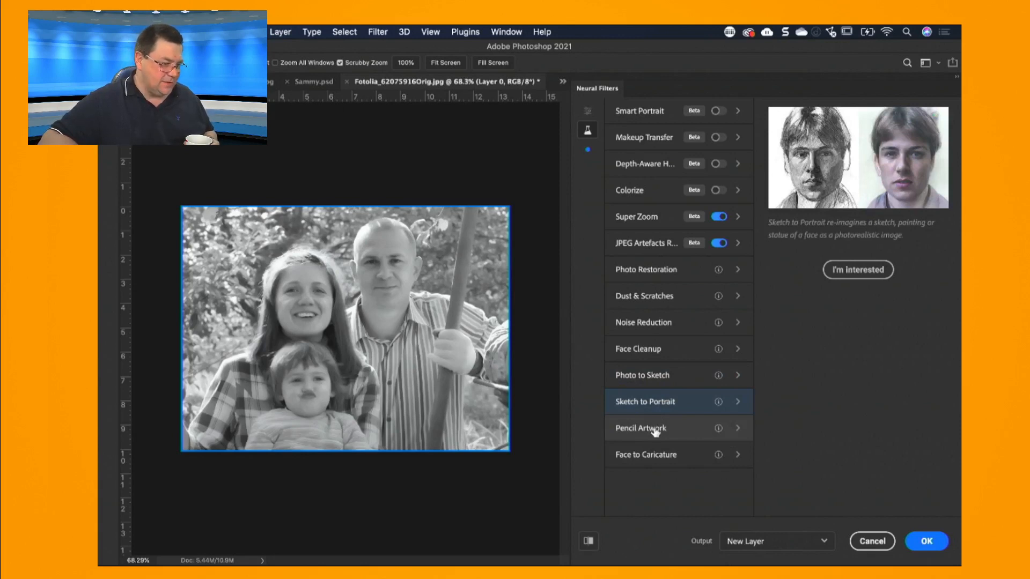
left_click(655, 430)
left_click(649, 456)
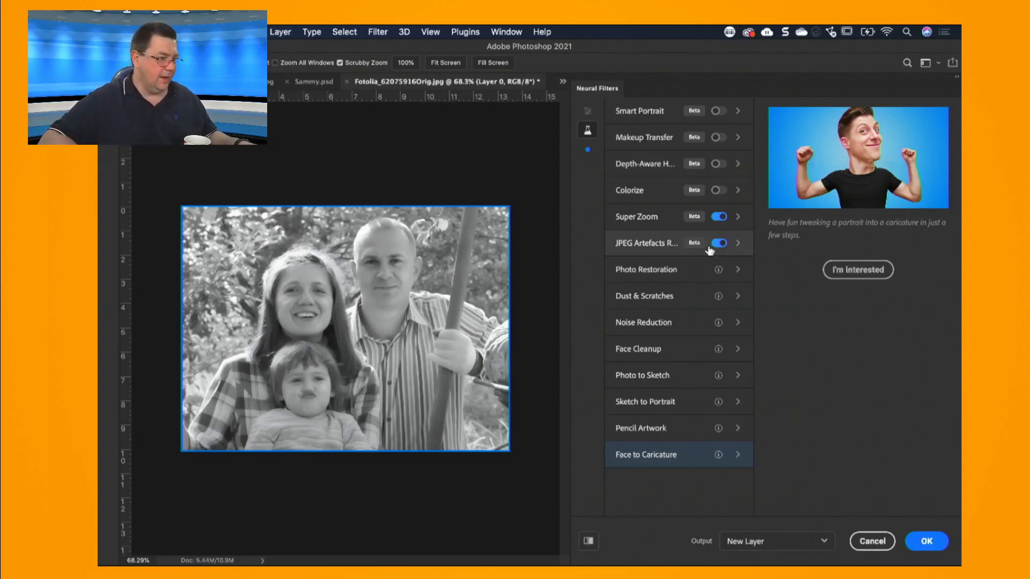
Step: Revisit the featured Skin Smoothing and Style Transfer filters, and return to the beta filters to look over the Super Zoom options
left_click(588, 111)
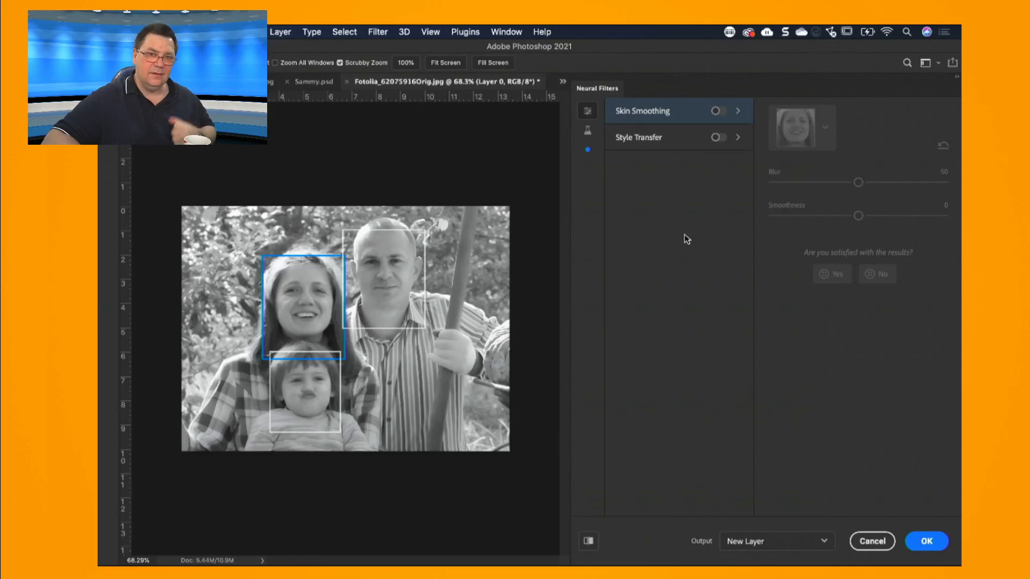
left_click(655, 140)
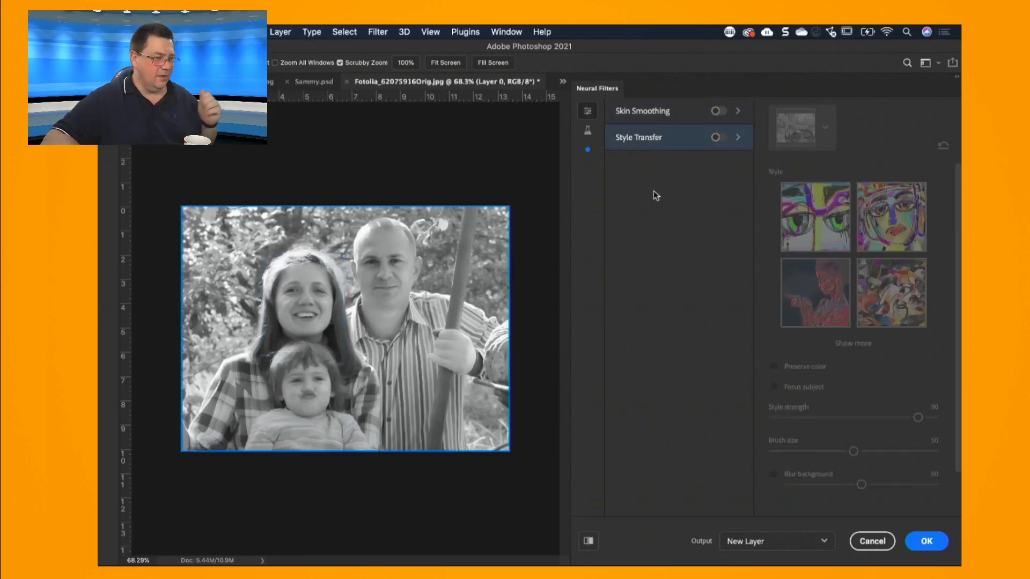
left_click(588, 131)
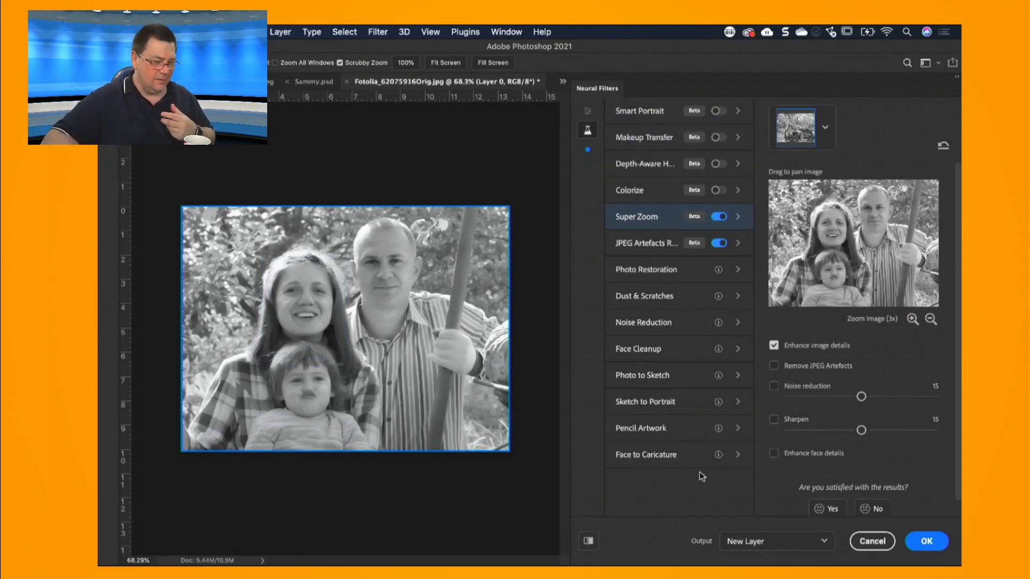
scroll(791, 455, "down", 2)
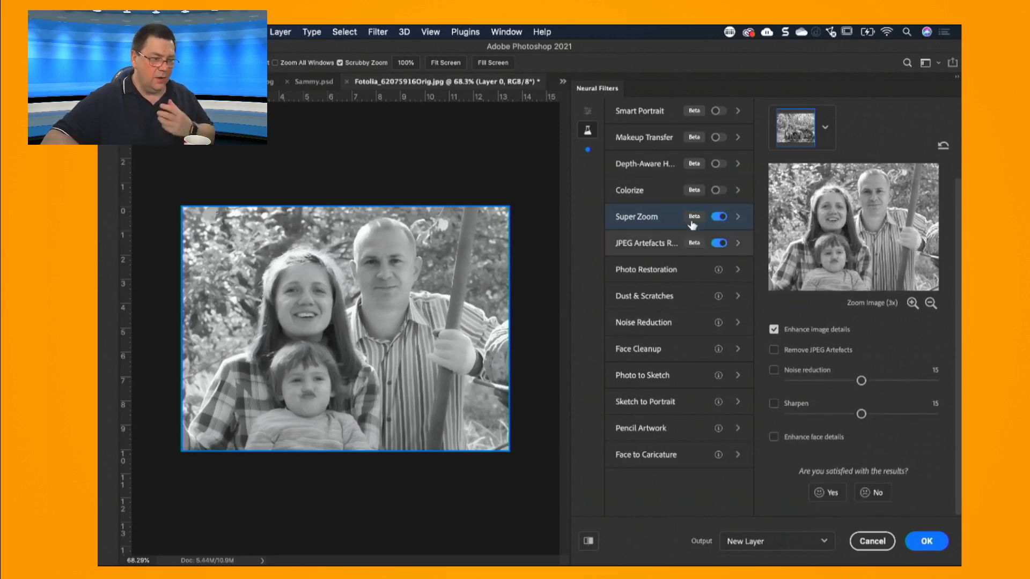